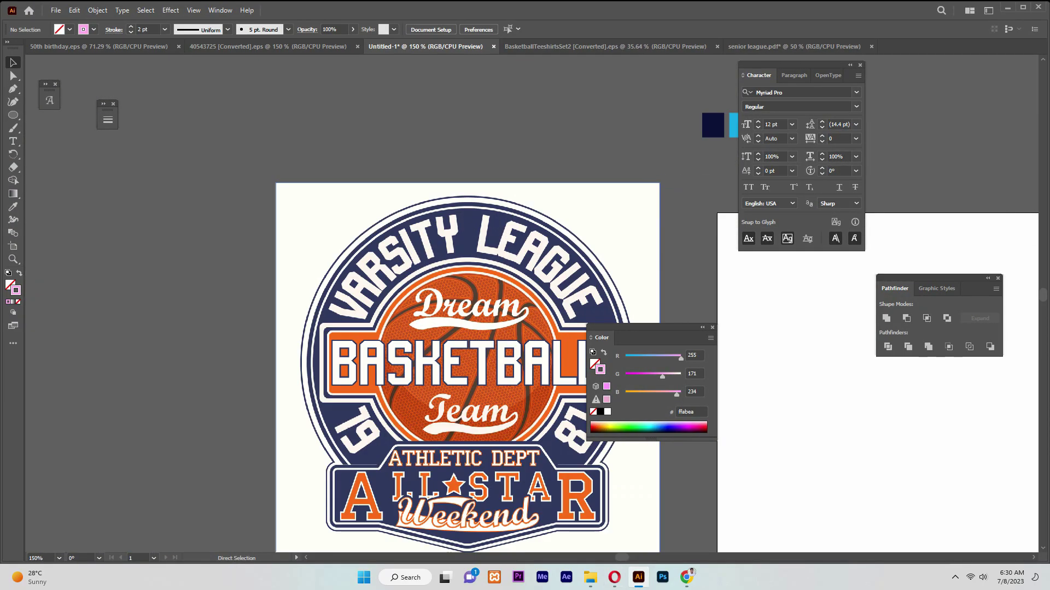
- Switch to the Ellipse tool to draw a circle from the badge's centre
key(b)
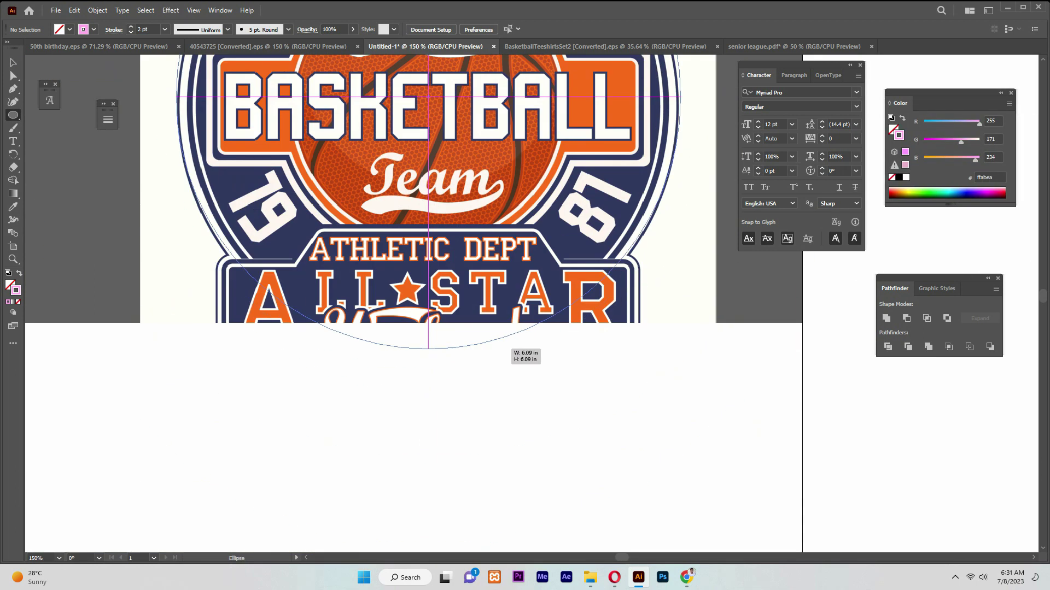
- Draw a circle and scale it to about 6.01 inches to fit the outer ring
drag(524, 461, 684, 523)
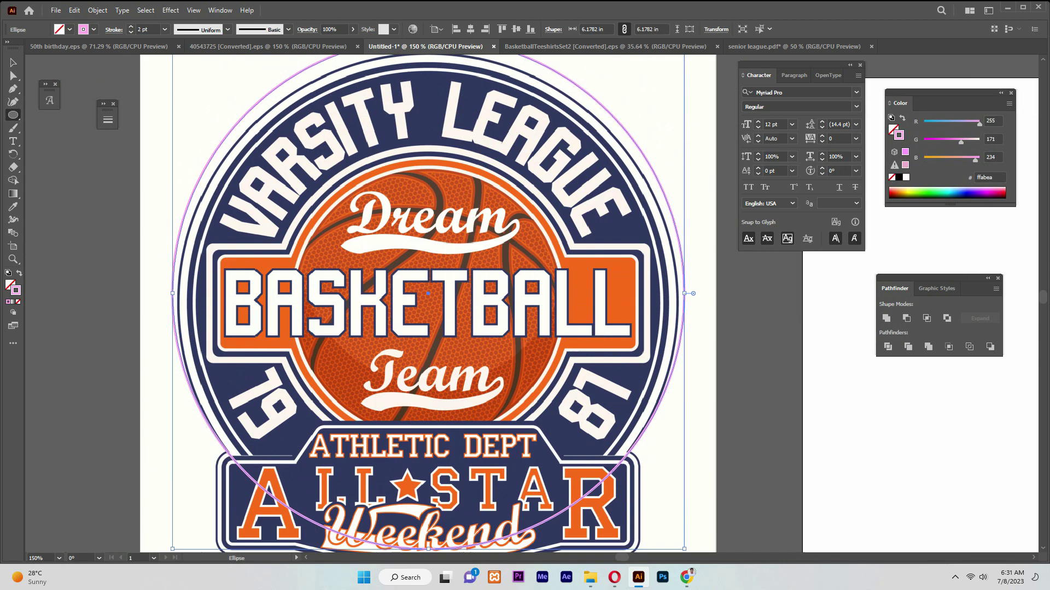
key(v)
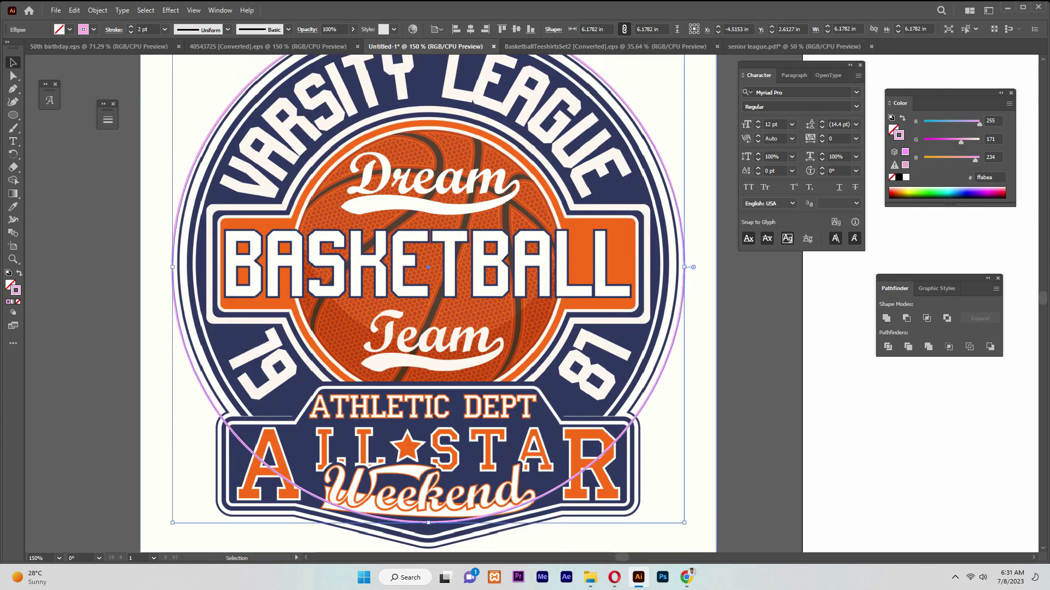
scroll(428, 303, up, 3)
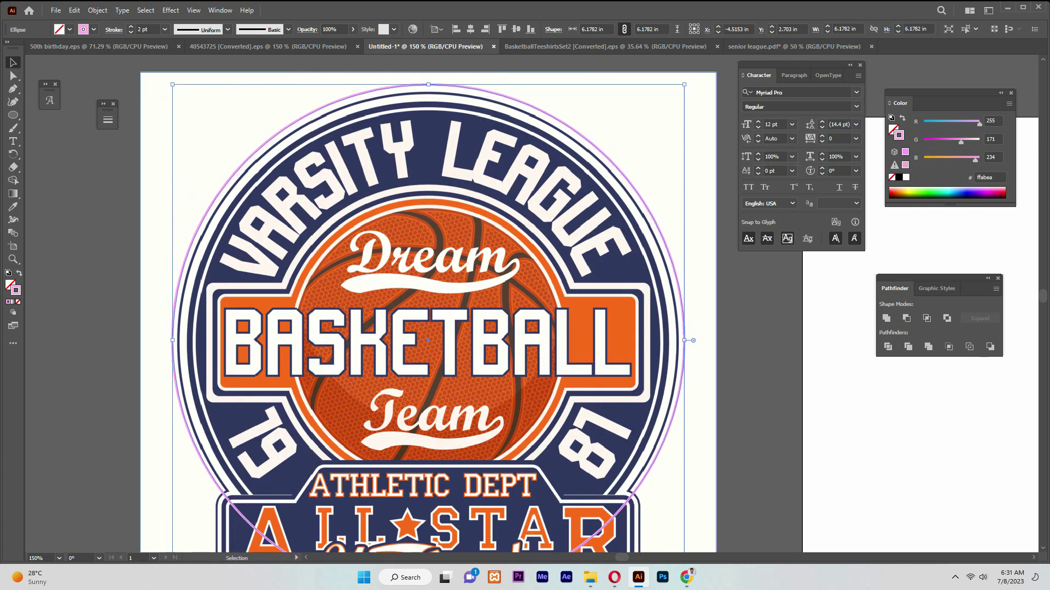
drag(684, 340, 676, 340)
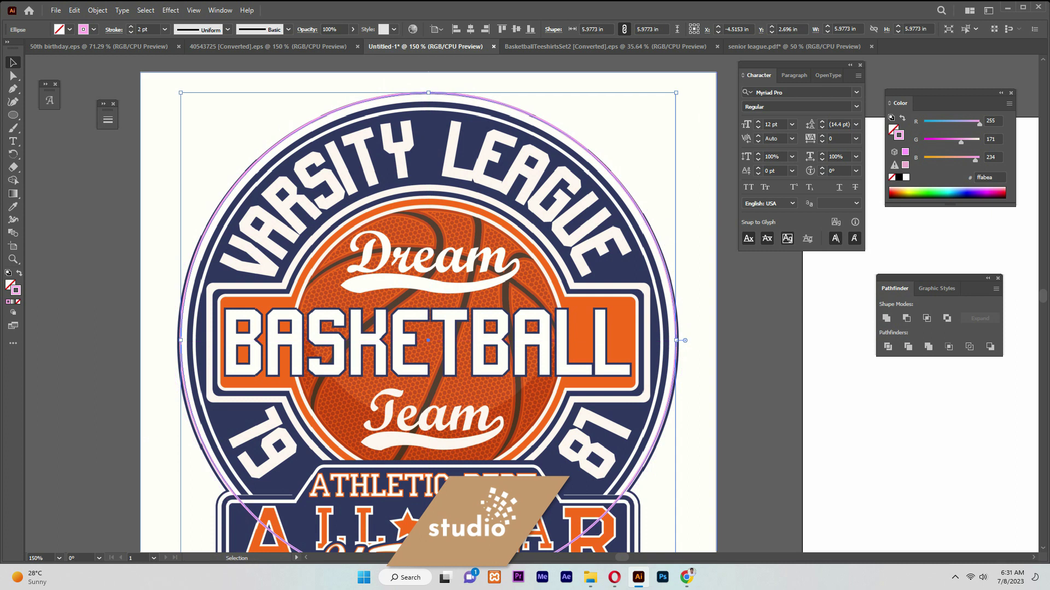
scroll(428, 322, down, 2)
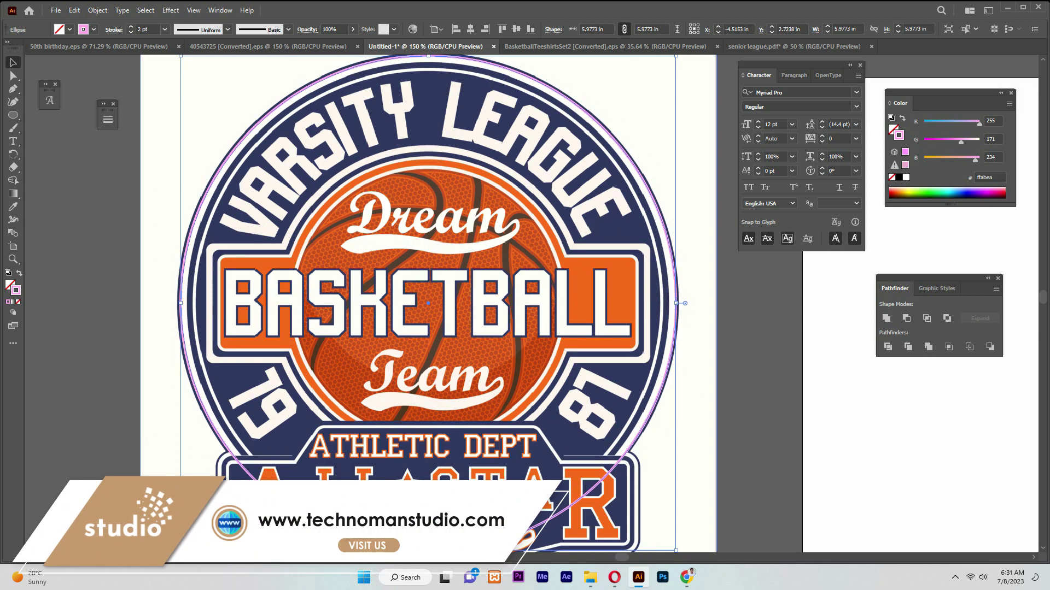
- Toggle selection between the reference image and the circle, ending on the pink circle
scroll(428, 304, up, 2)
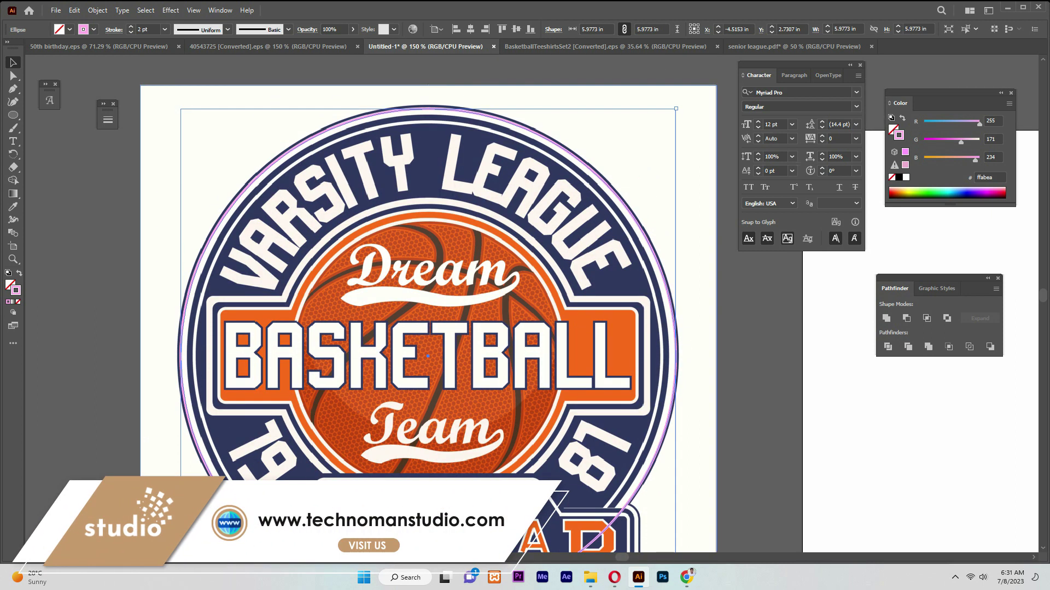
click(428, 355)
scroll(428, 356, down, 2)
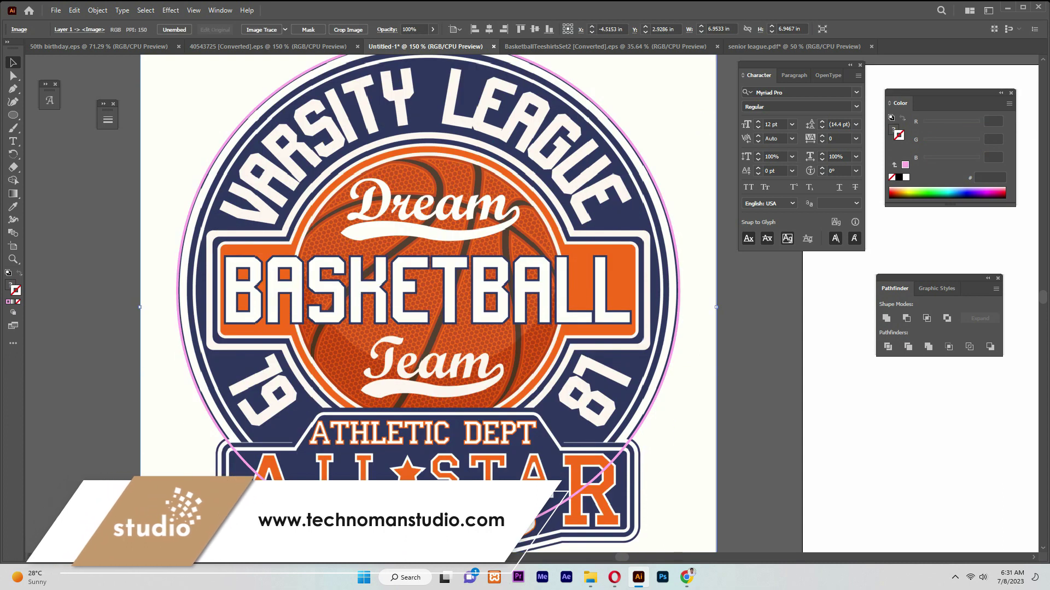
key(ctrl+z)
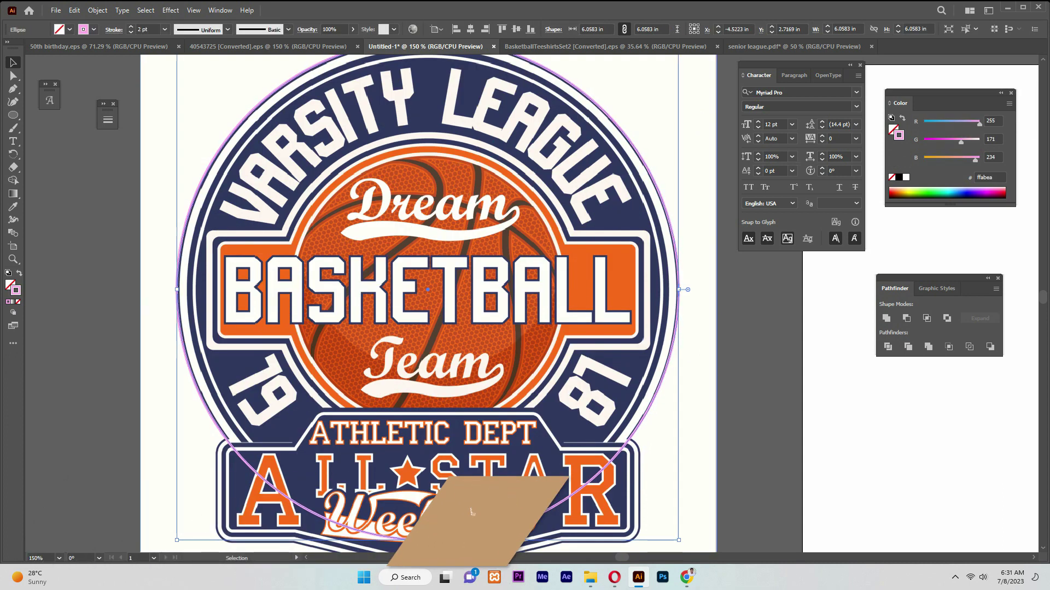
scroll(679, 92, up, 2)
key(ctrl+z)
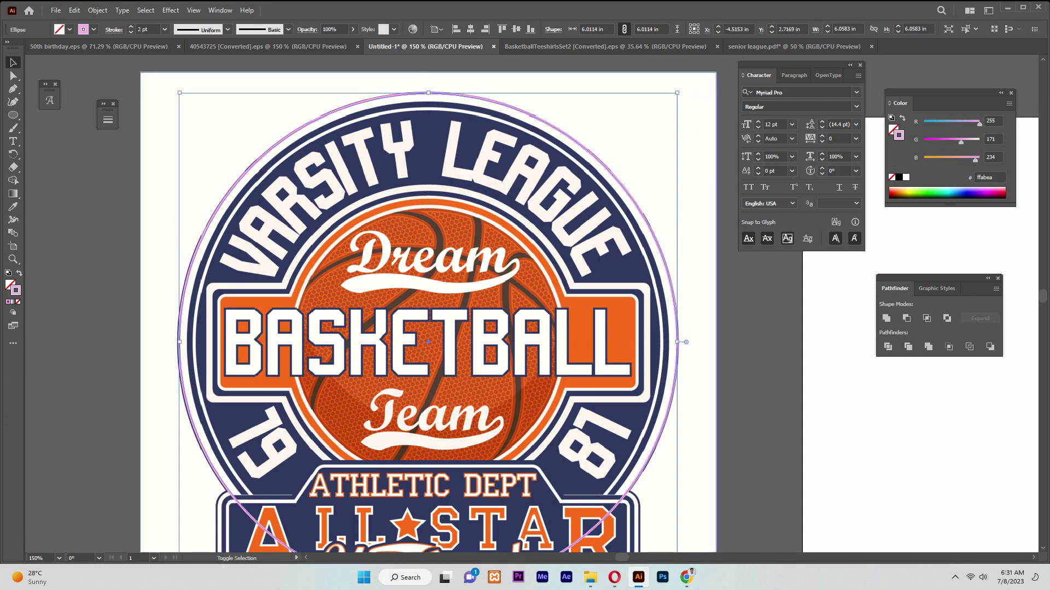
click(654, 237)
- Show the rulers and switch the measurement units to pixels
click(97, 10)
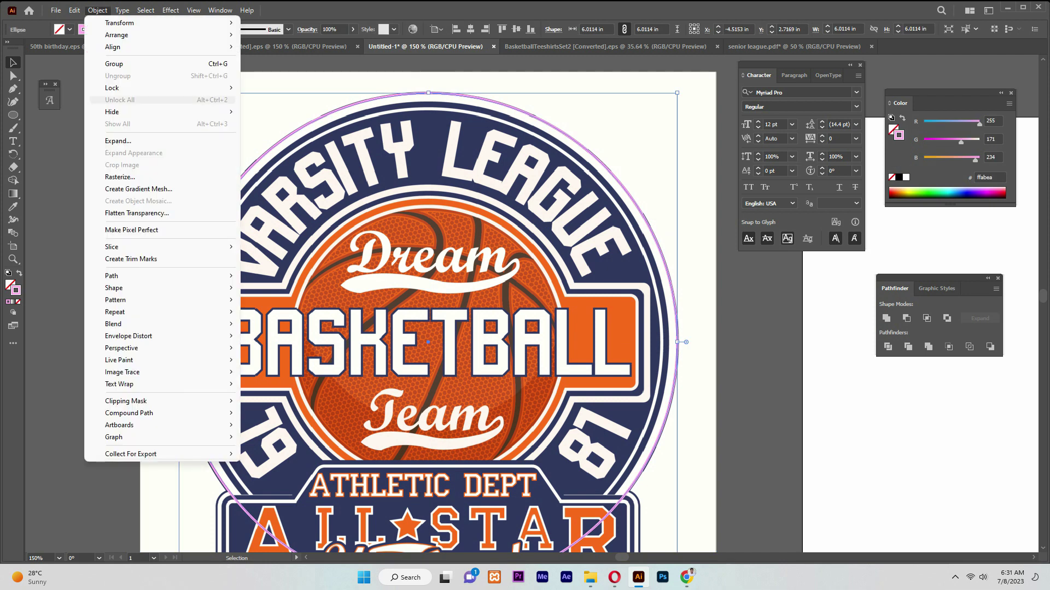
click(276, 317)
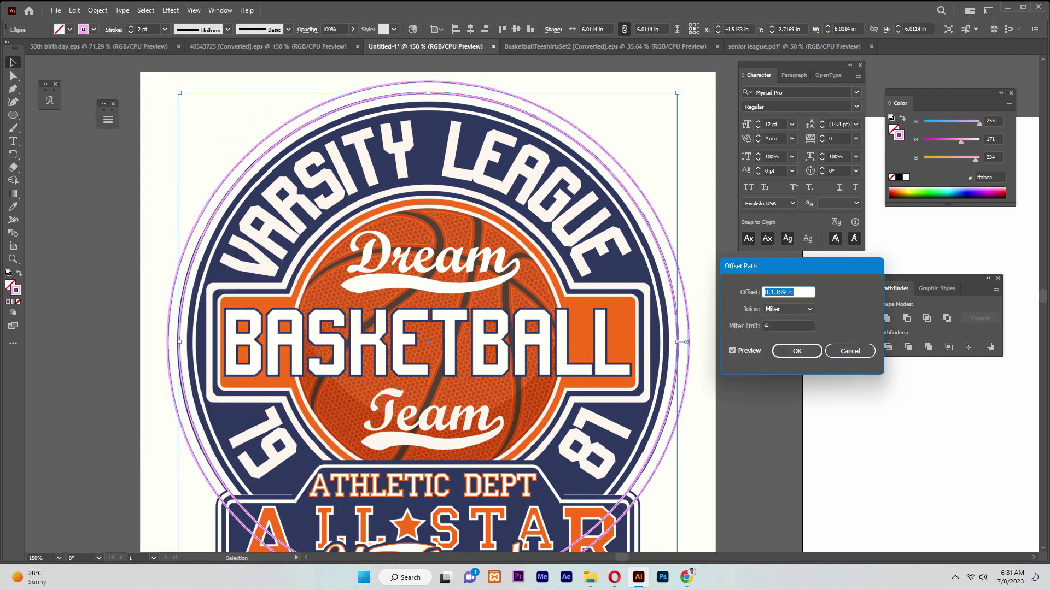
click(850, 351)
key(ctrl+r)
right_click(549, 59)
click(579, 67)
- Add a -8 px inward offset ring with 1 pt stroke, resized to about 419 px
click(97, 10)
click(276, 317)
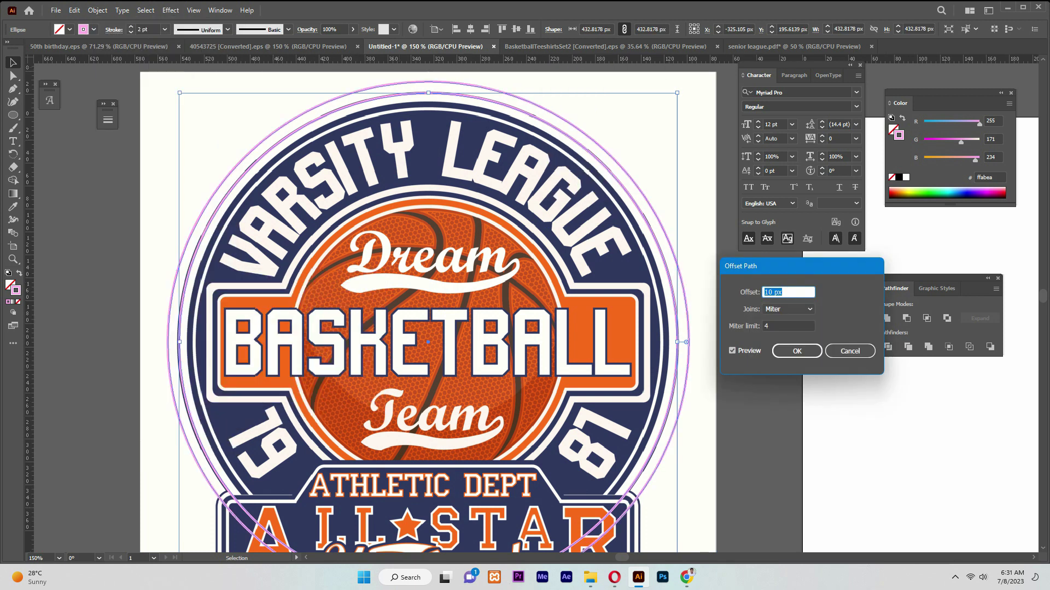
key(Tab)
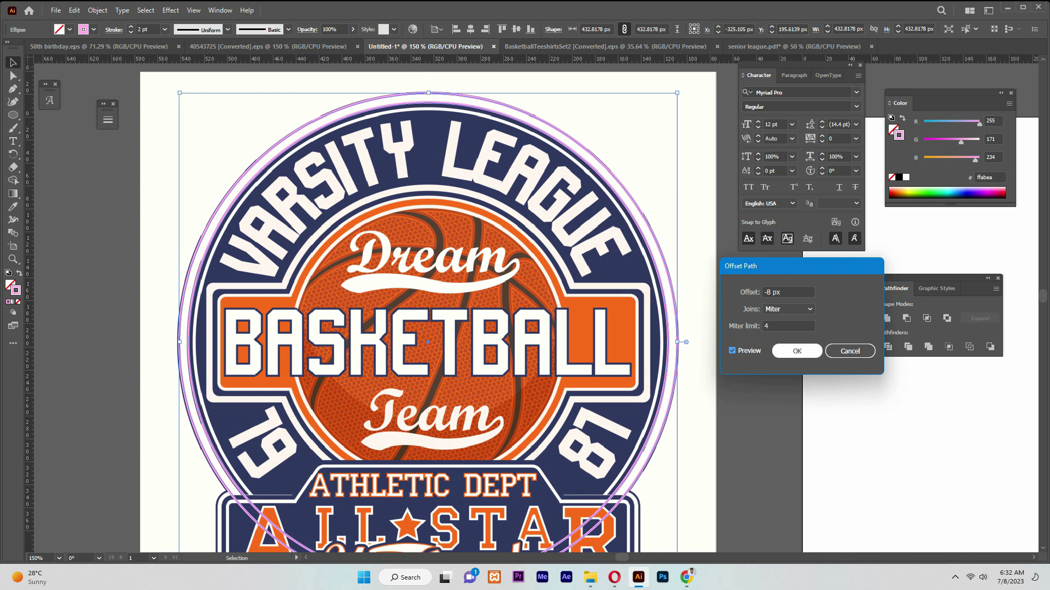
key(Return)
click(131, 32)
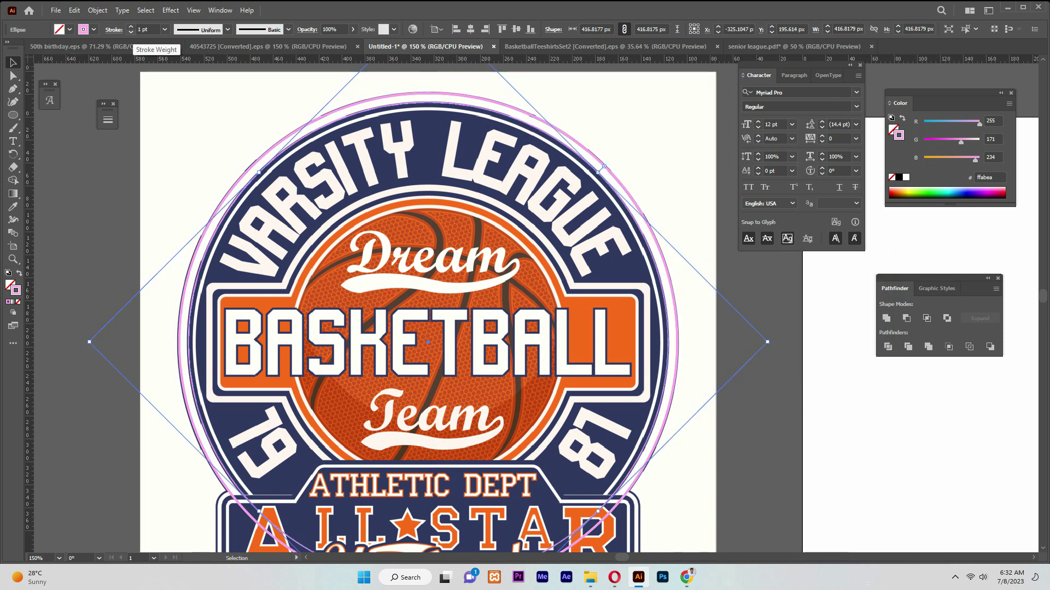
drag(767, 342, 768, 341)
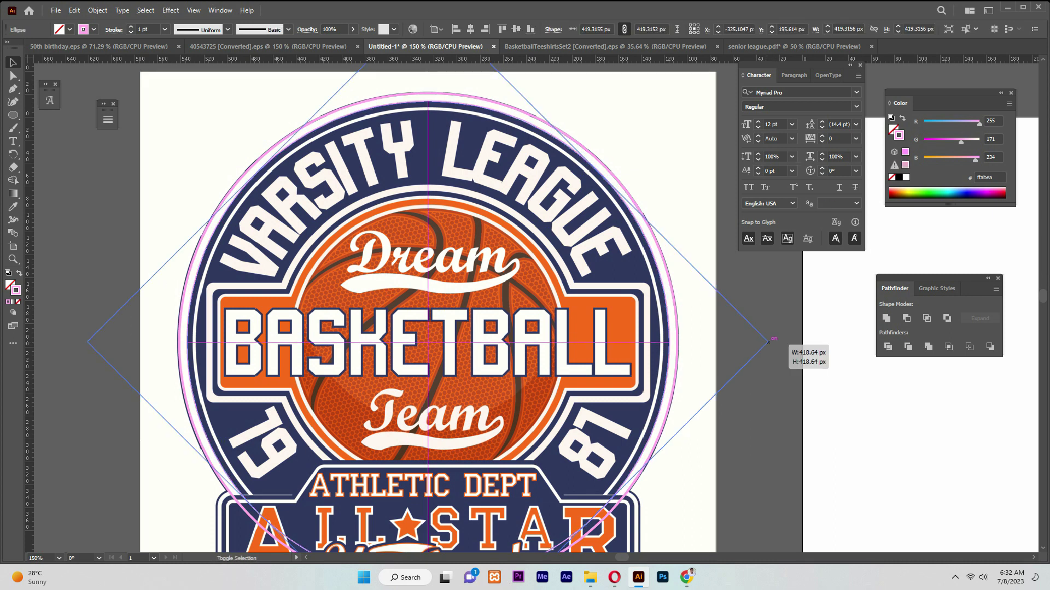
drag(768, 342, 769, 342)
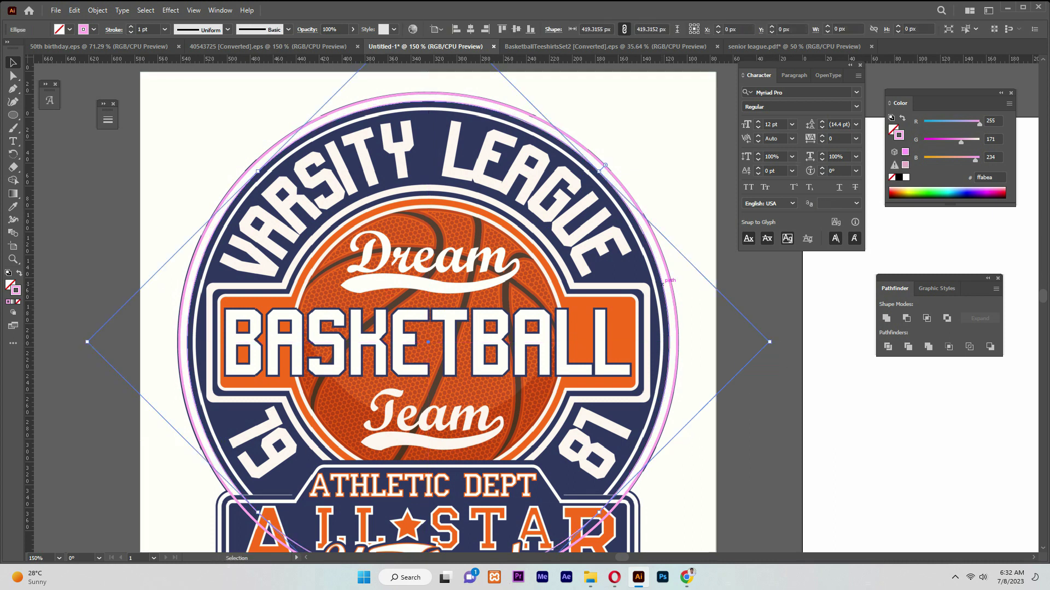
- Add two more inward offset rings at -5 px and -4 px
click(98, 10)
mouse_move(161, 275)
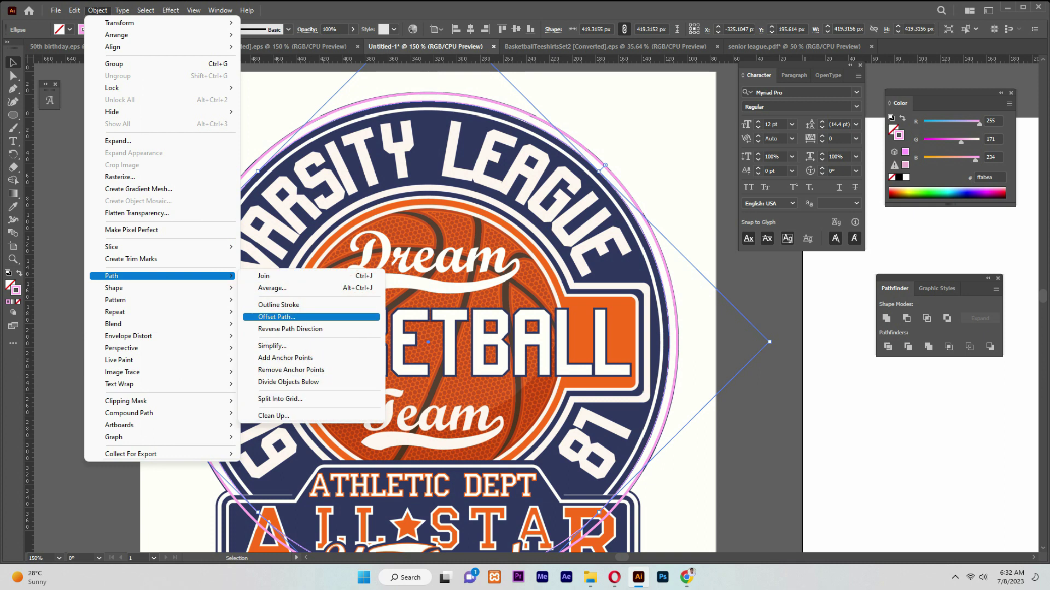
click(290, 317)
text(-5)
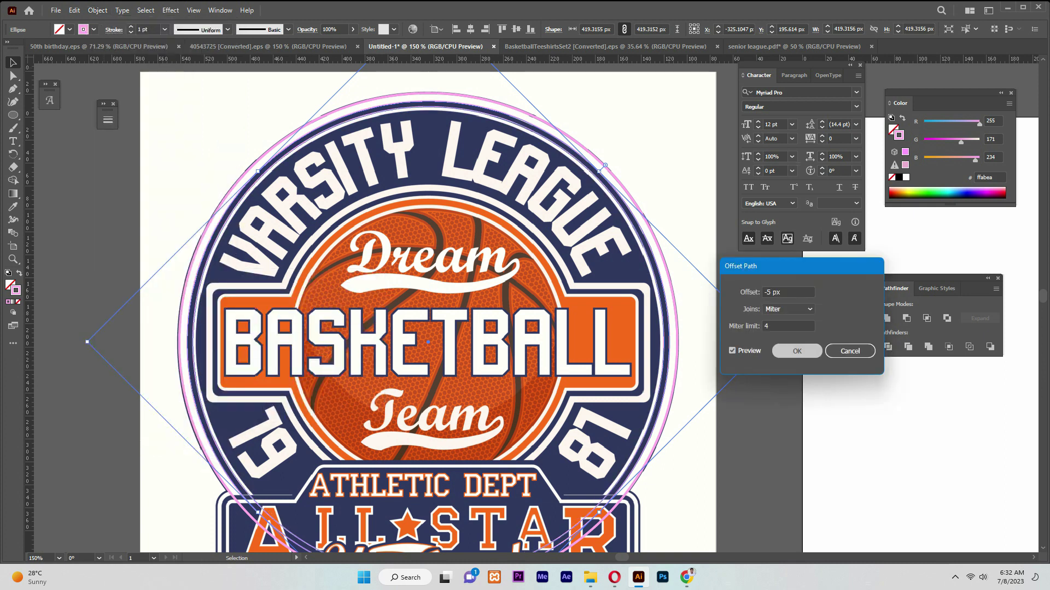
key(Return)
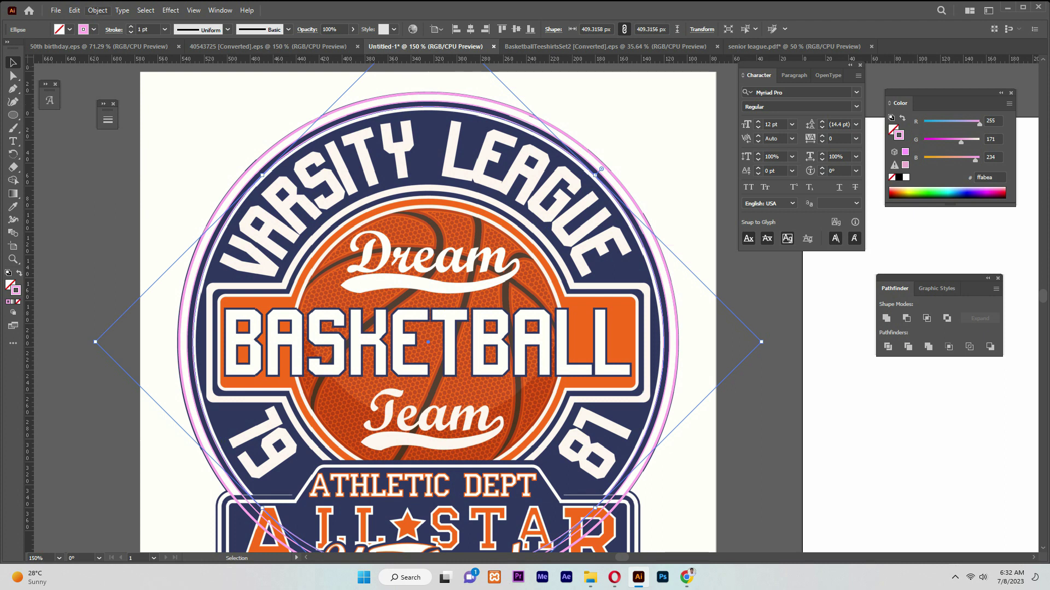
click(97, 10)
click(290, 316)
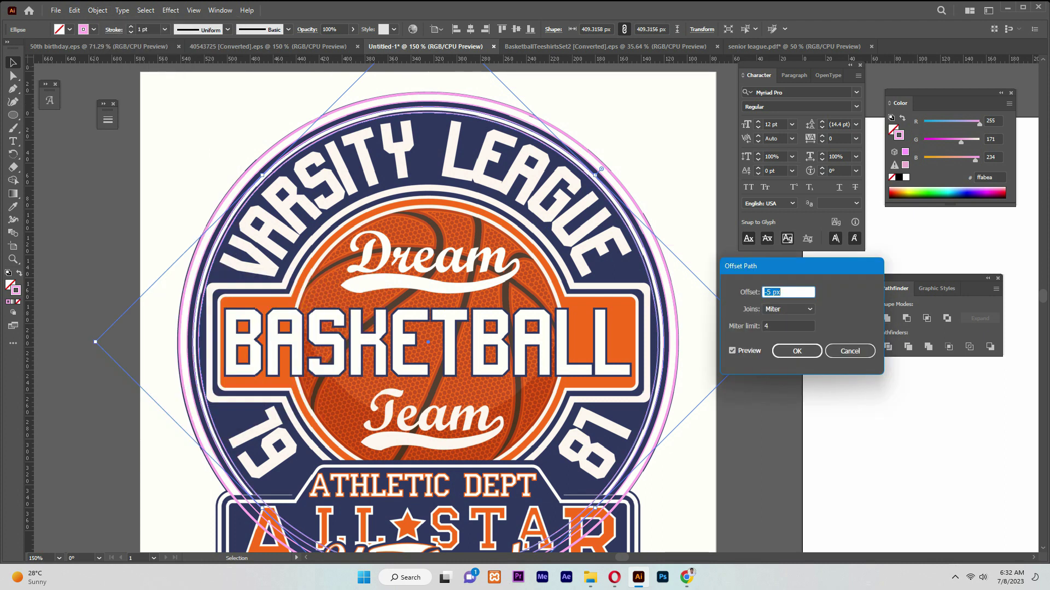
key(Tab)
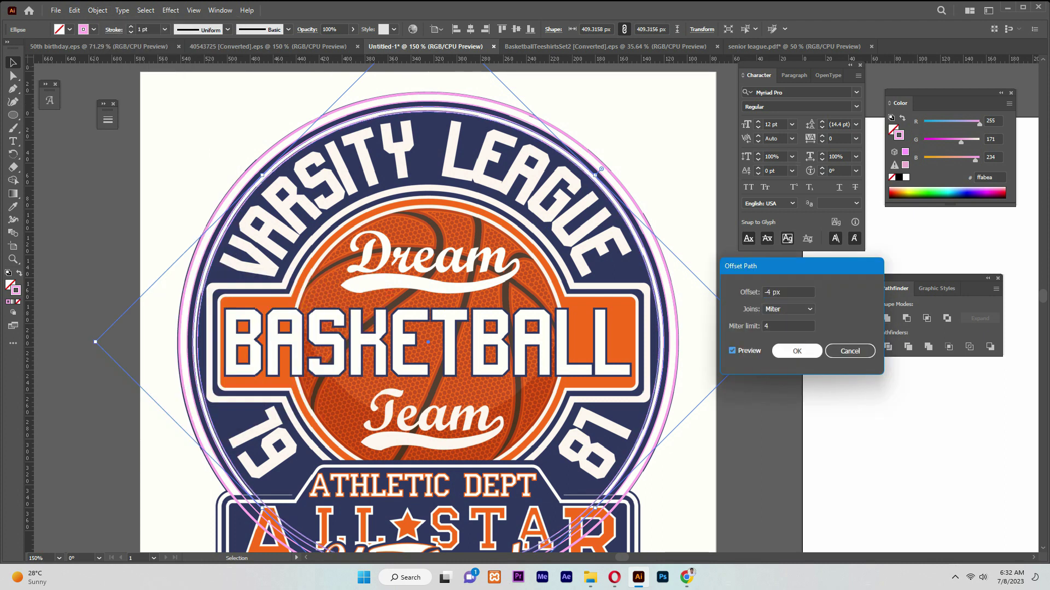
key(Return)
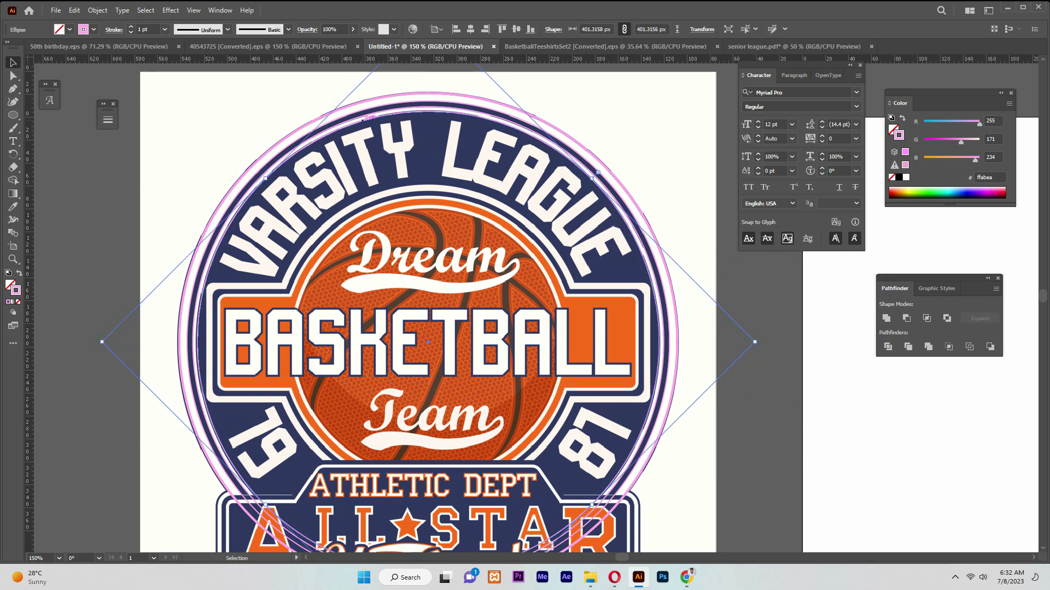
- Open and dismiss the File and Edit menus without making changes
key(v)
click(55, 10)
key(Escape)
click(75, 10)
click(75, 10)
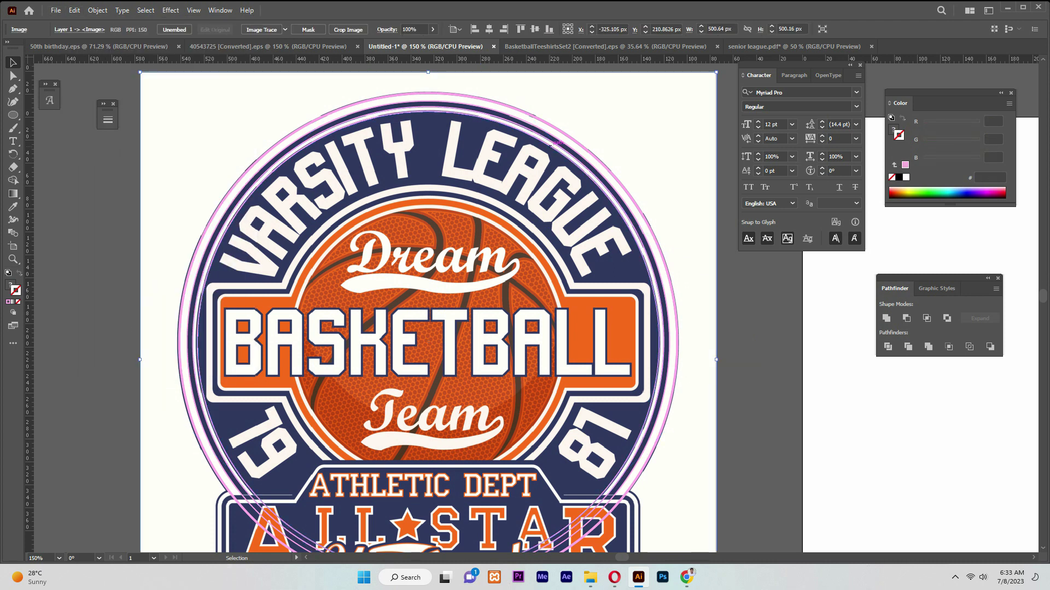
click(75, 10)
- Lock the reference badge image and select the innermost pink ring
click(324, 134)
click(97, 10)
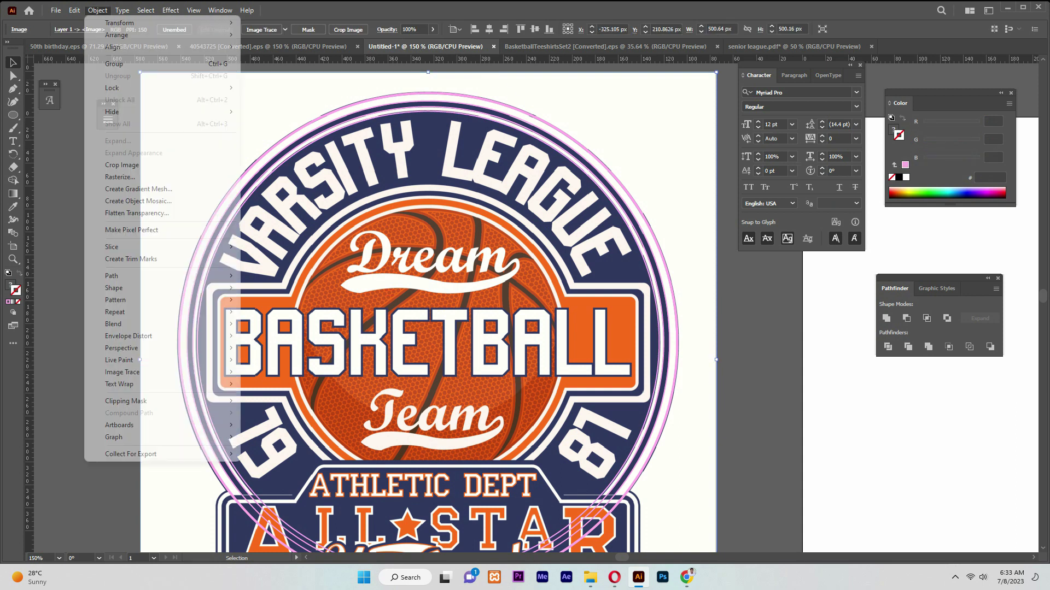
click(262, 89)
click(657, 344)
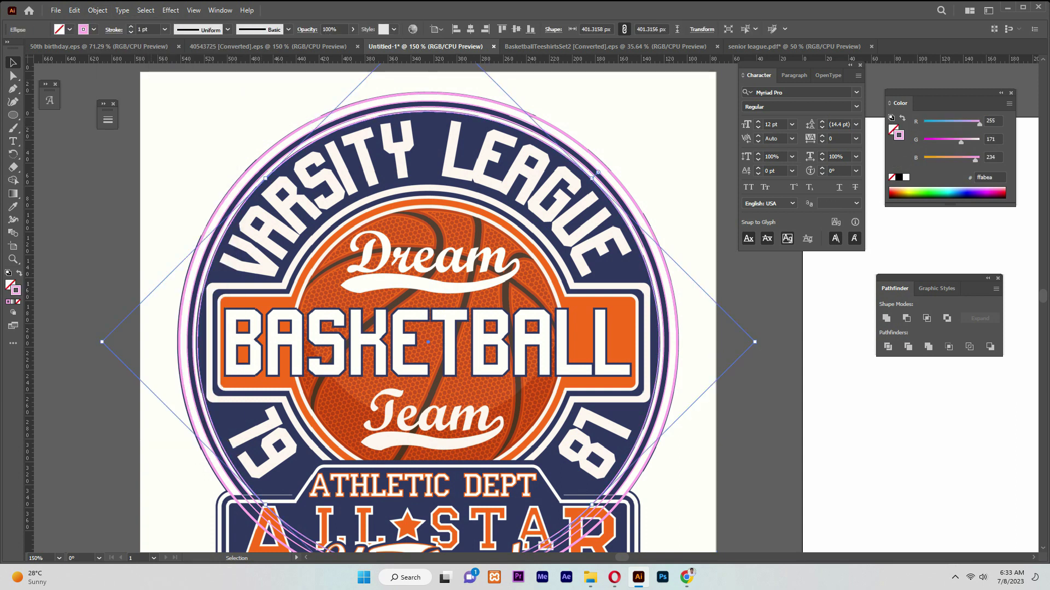
click(97, 10)
click(75, 10)
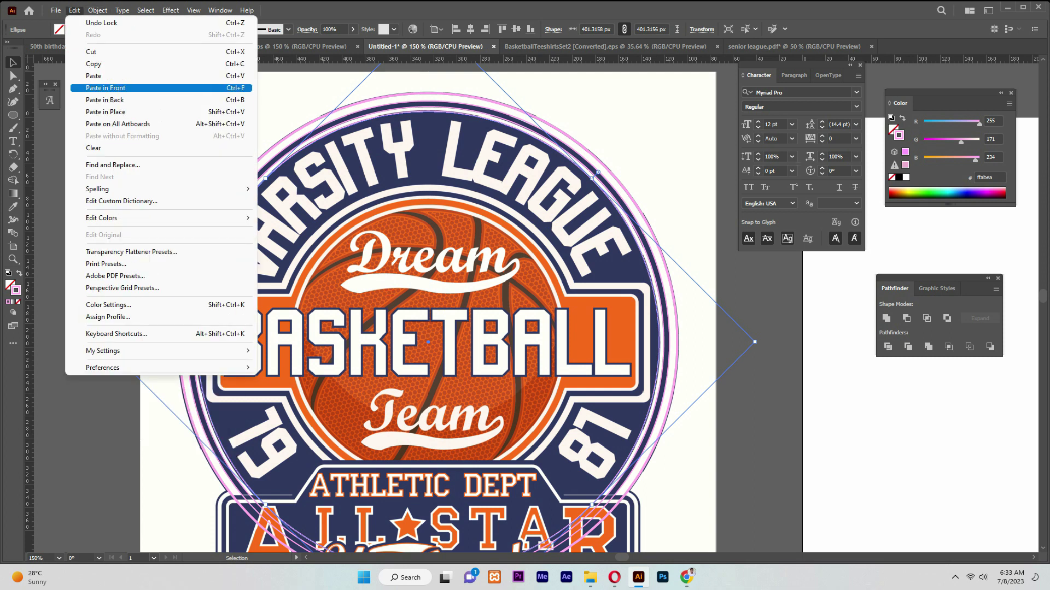
- Paste a ring copy in front and scale it down to about 274 px
click(106, 88)
drag(754, 341, 651, 342)
key(ctrl+c)
key(ctrl+f)
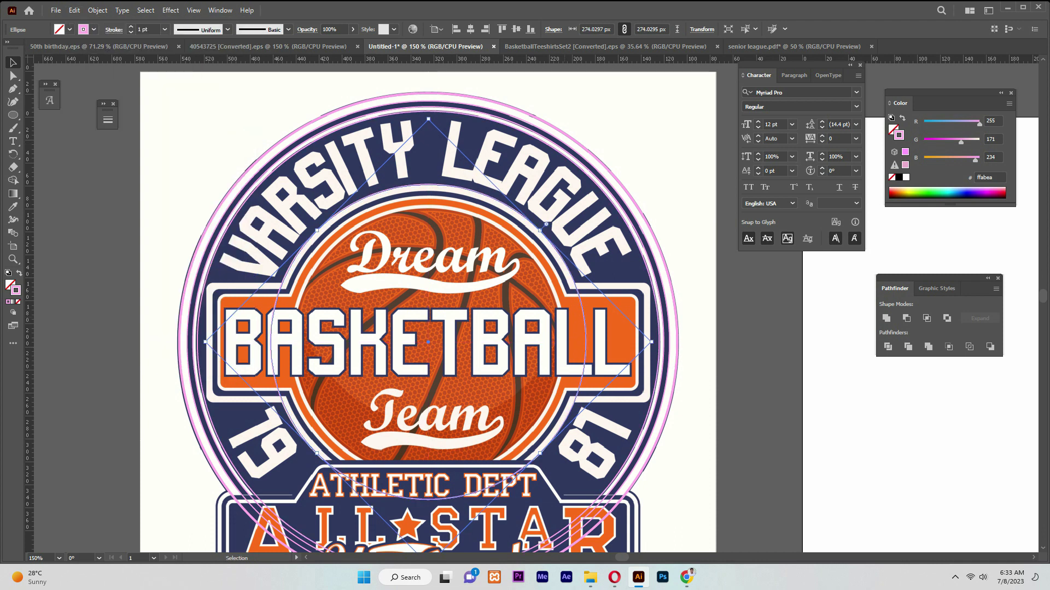
drag(651, 342, 642, 342)
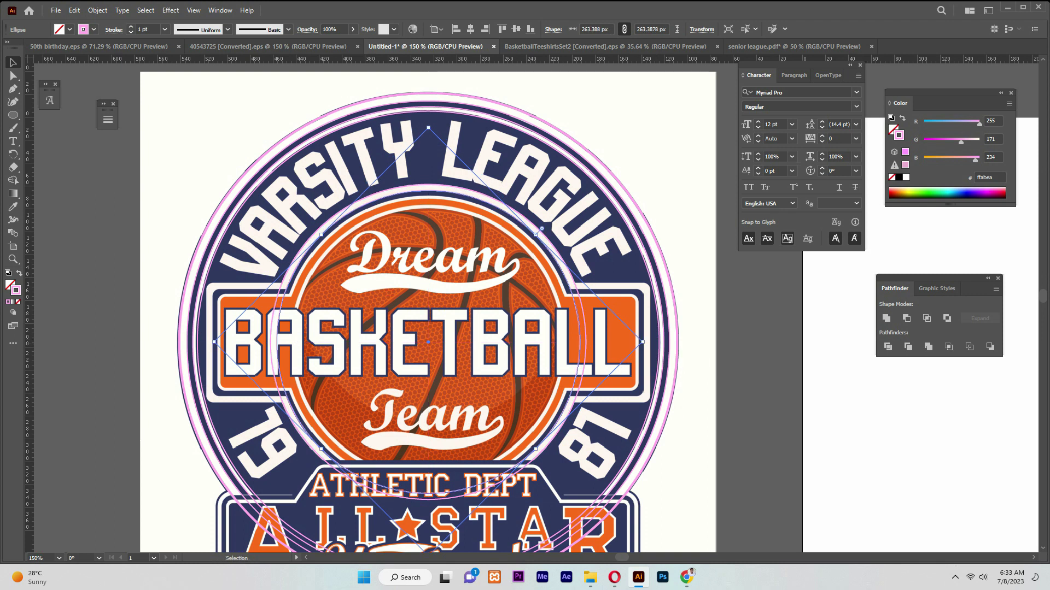
- Paste further ellipse copies in front and shrink the innermost to about 250 px
key(ctrl+c)
key(ctrl+f)
key(ctrl+f)
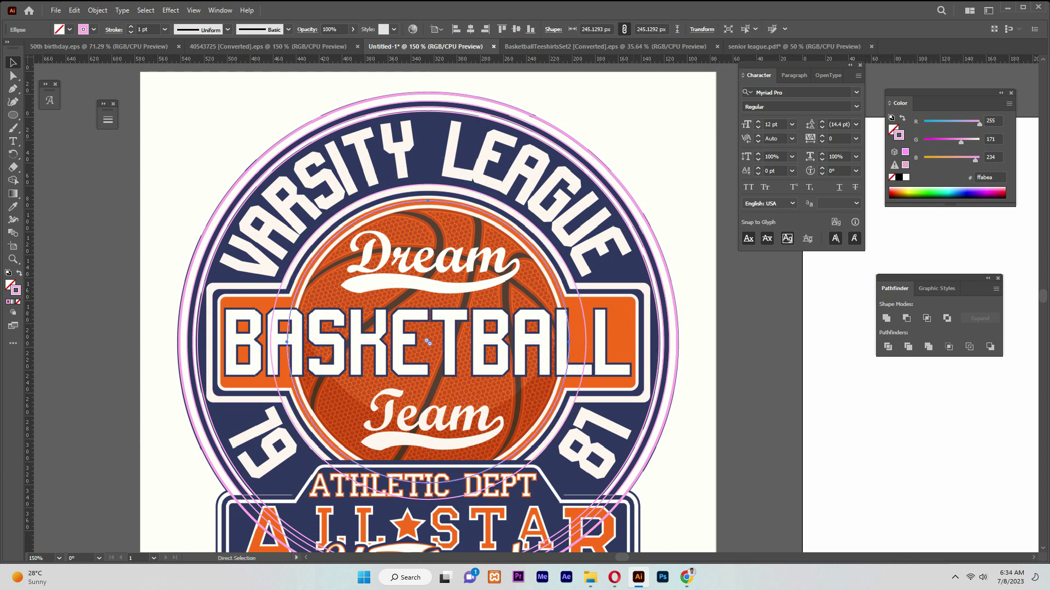
key(ctrl+c)
key(ctrl+f)
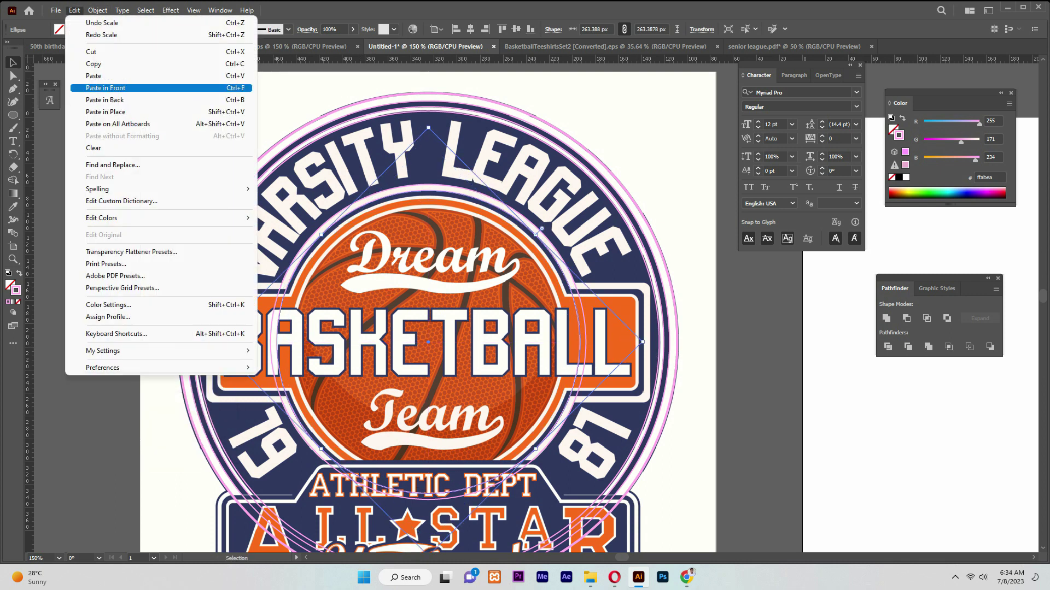
drag(643, 341, 641, 337)
key(ctrl+plus)
key(ctrl+z)
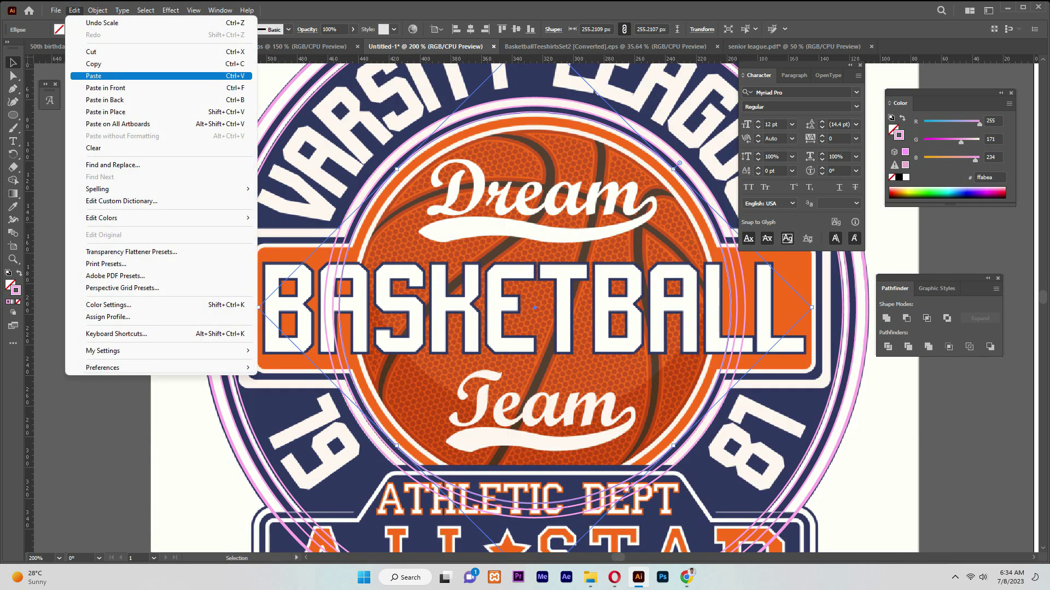
drag(250, 308, 265, 308)
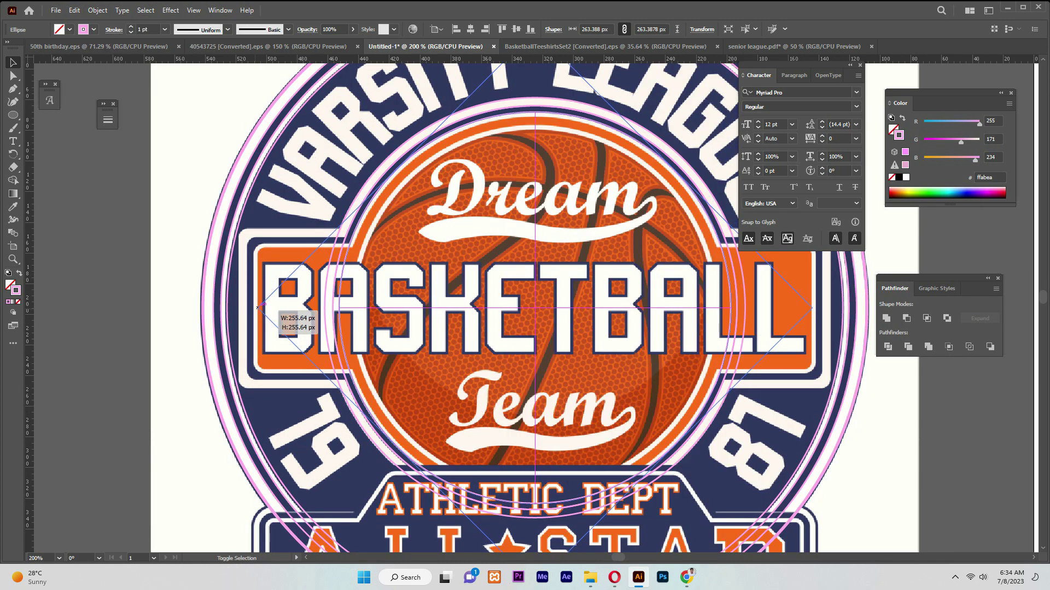
key(ctrl+shift+a)
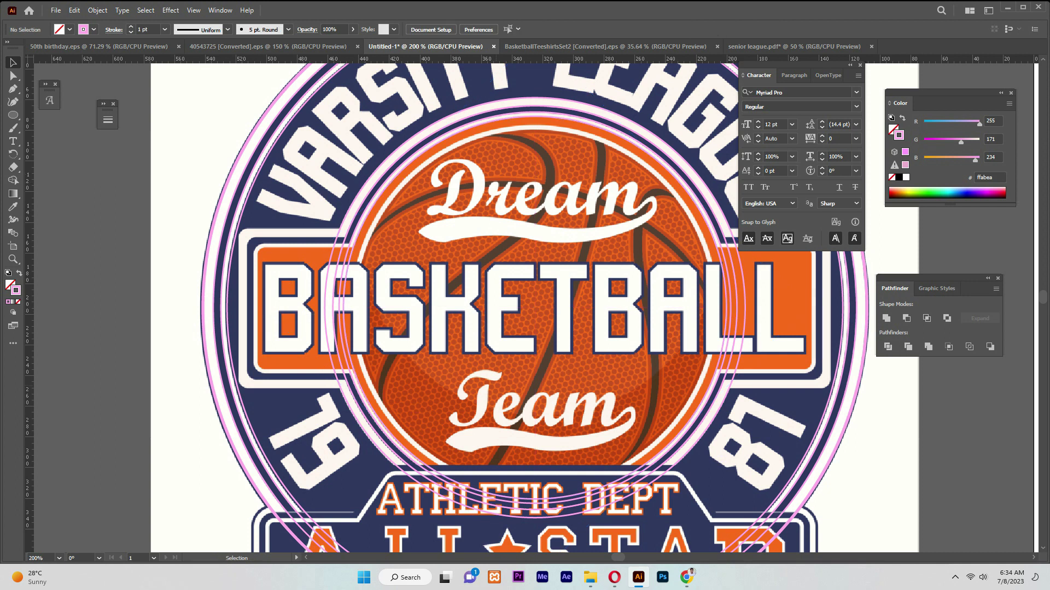
- Paste another ellipse copy, shrink it to about 240 px and eyedrop the pink stroke onto it
click(368, 215)
click(74, 10)
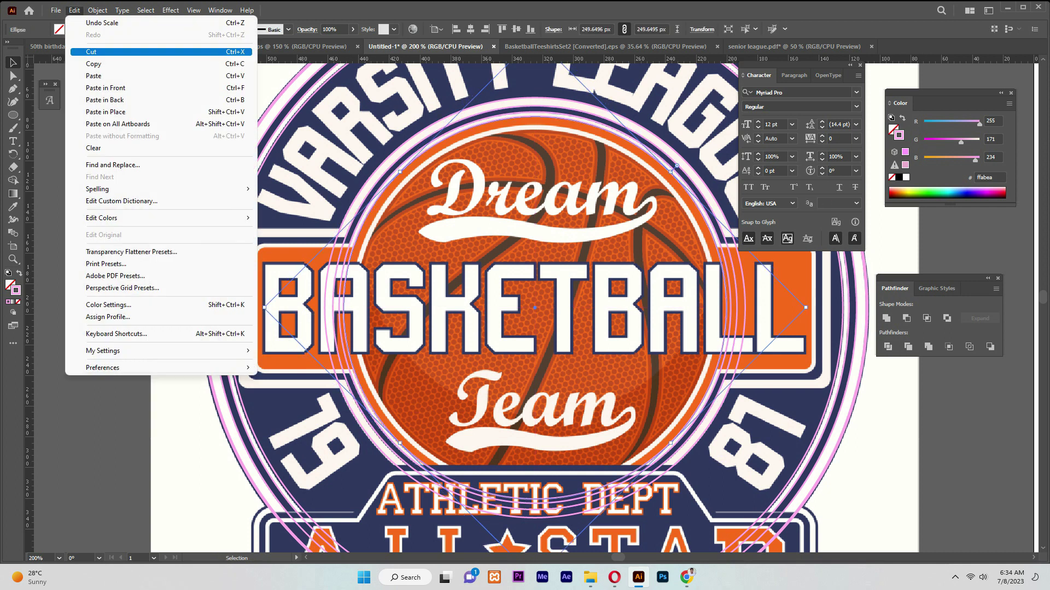
click(106, 88)
drag(250, 307, 275, 307)
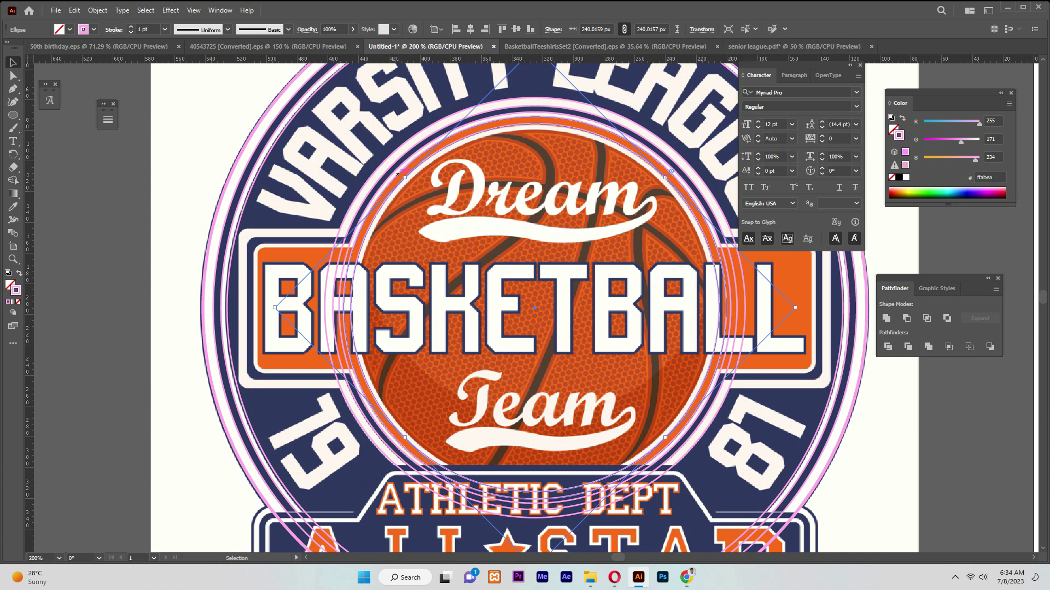
key(i)
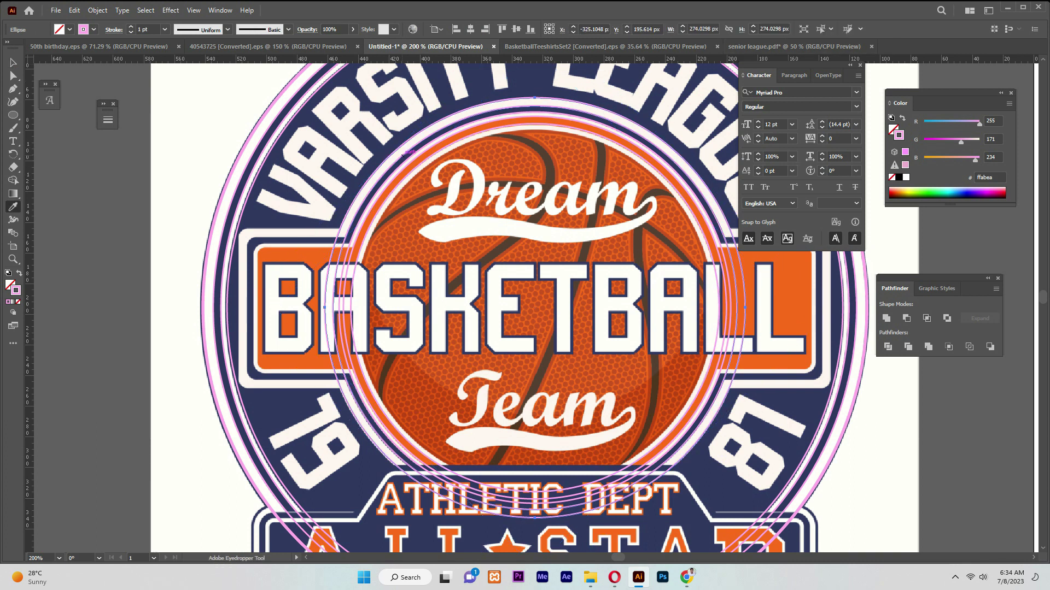
click(403, 162)
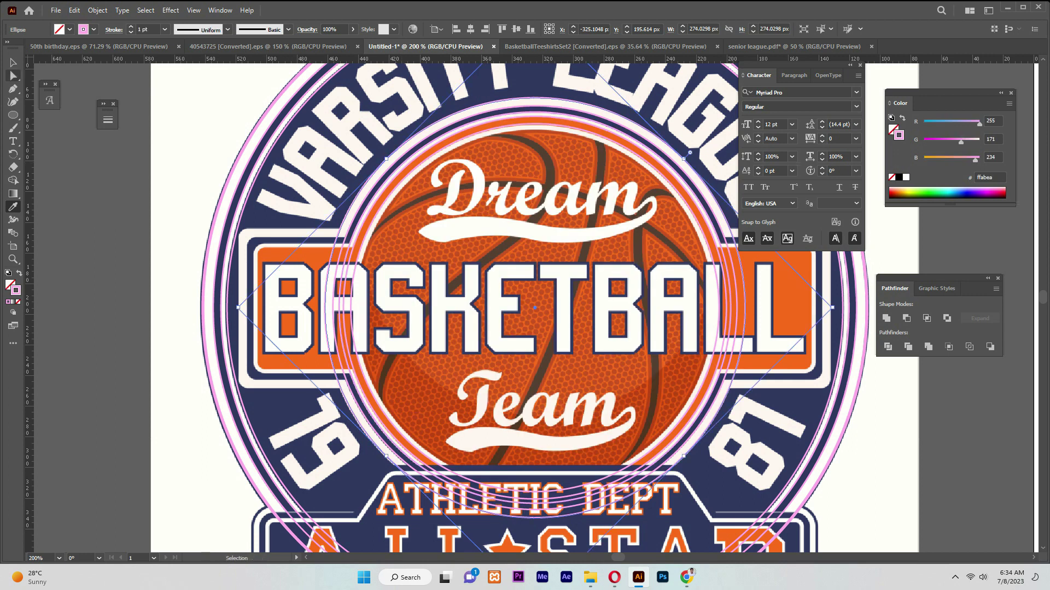
key(ctrl+shift+a)
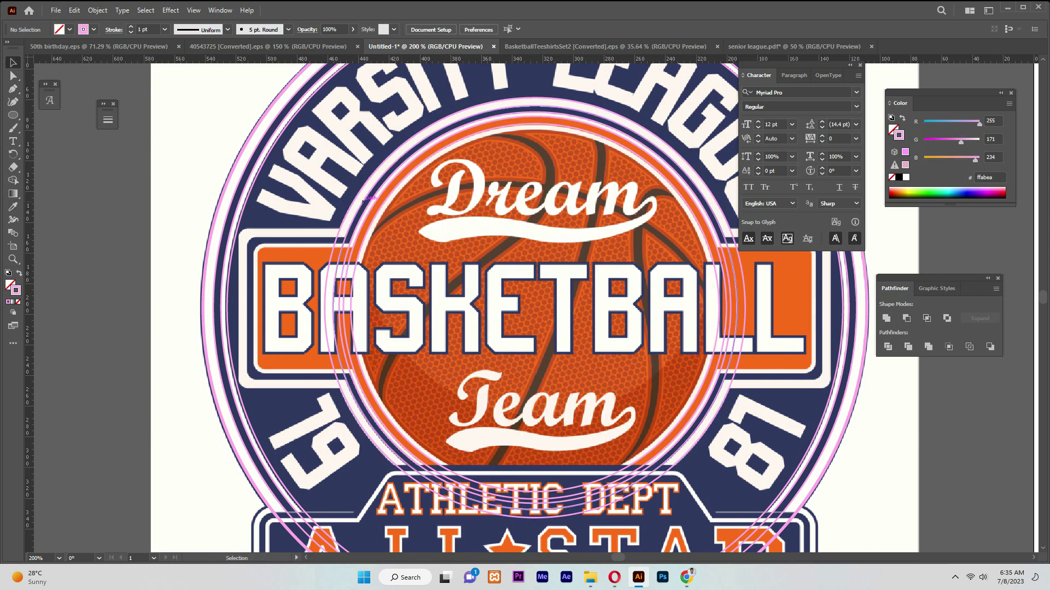
- Bring two ellipse rings to the front of the stacking order
key(a)
click(367, 203)
key(v)
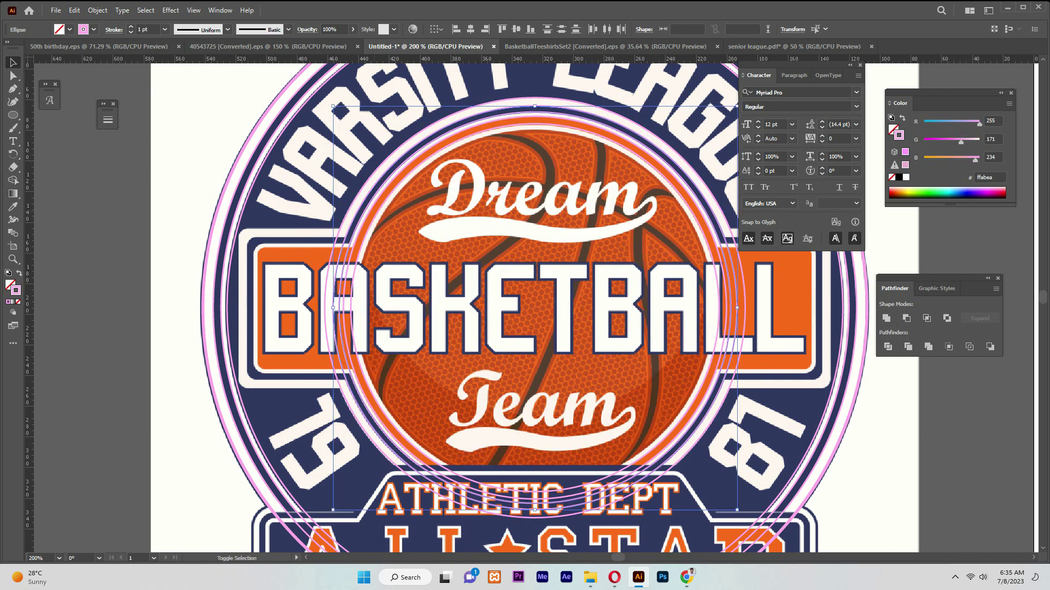
right_click(389, 195)
mouse_move(424, 376)
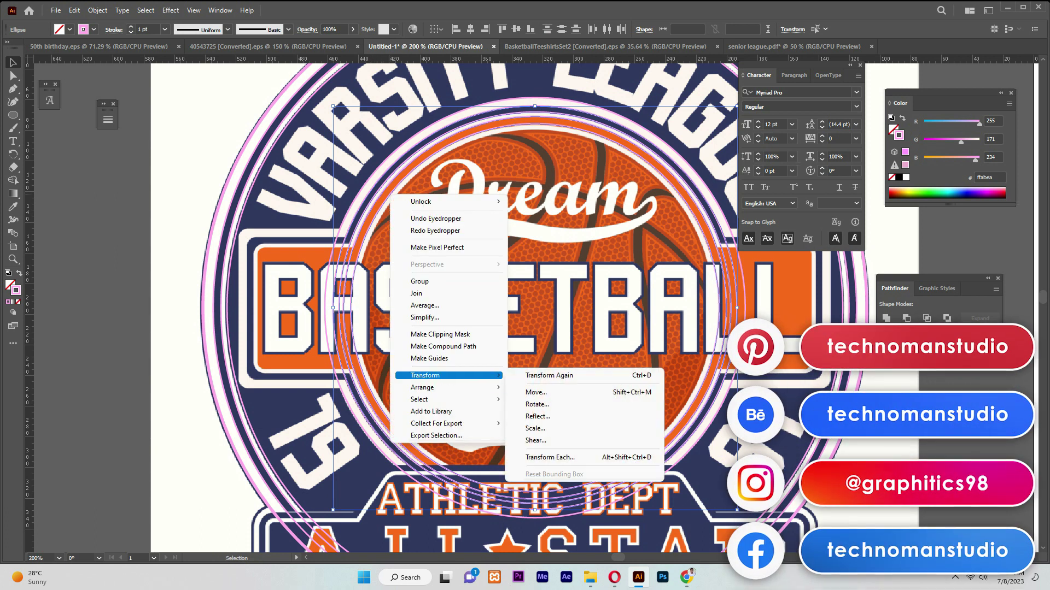
click(546, 387)
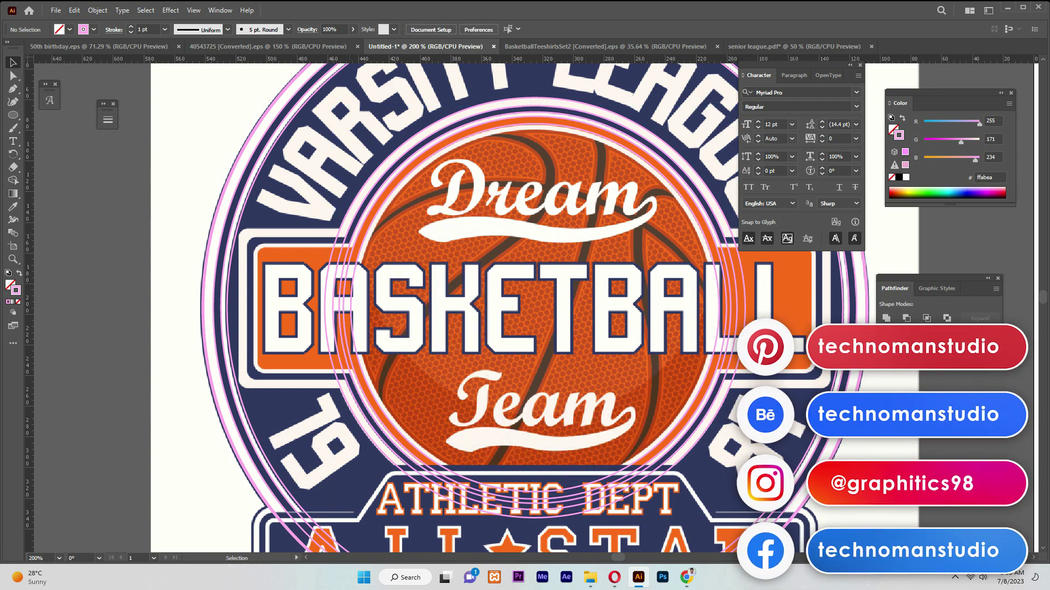
click(350, 242)
right_click(368, 243)
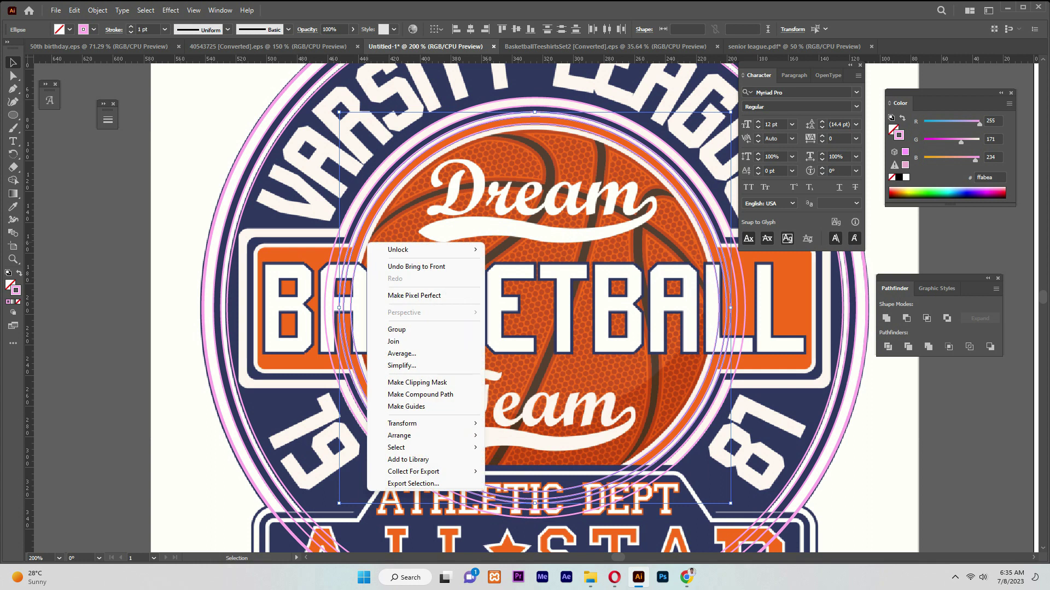
mouse_move(399, 435)
click(504, 438)
click(346, 272)
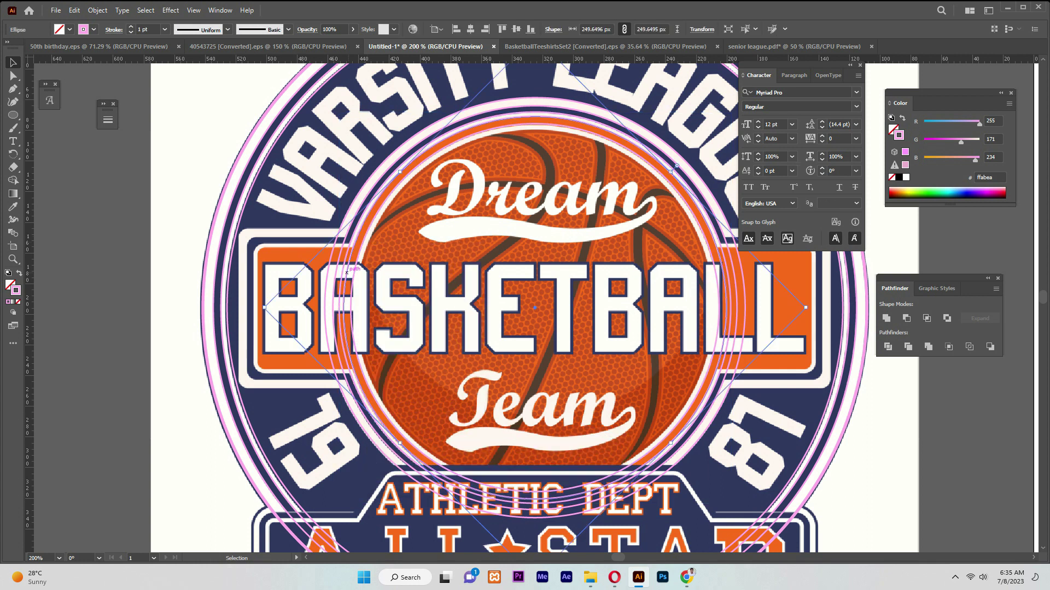
- Adjust the stacking order of another ellipse ring
right_click(346, 271)
click(326, 327)
click(326, 327)
right_click(353, 325)
click(541, 273)
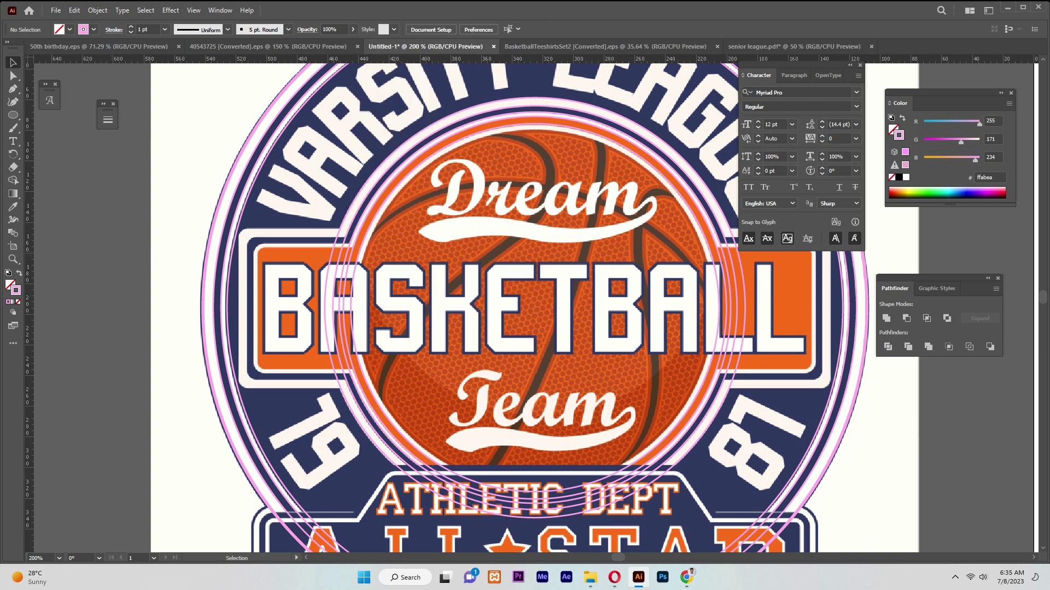
right_click(386, 200)
- Paste one more ellipse copy in front and shrink it to about 235 px
click(74, 10)
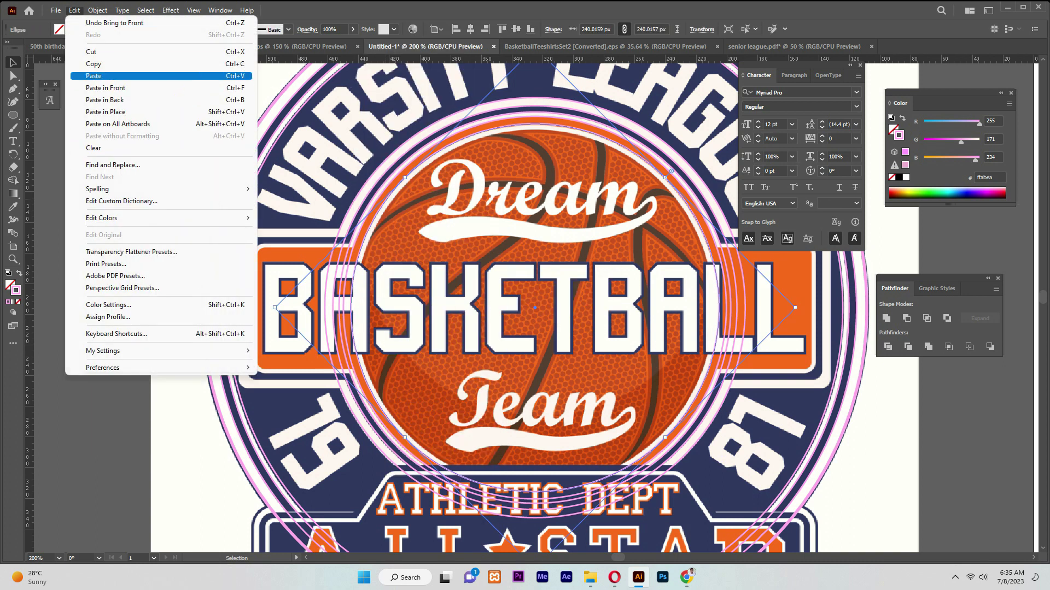
click(106, 87)
scroll(535, 164, up, 2)
drag(534, 85, 535, 94)
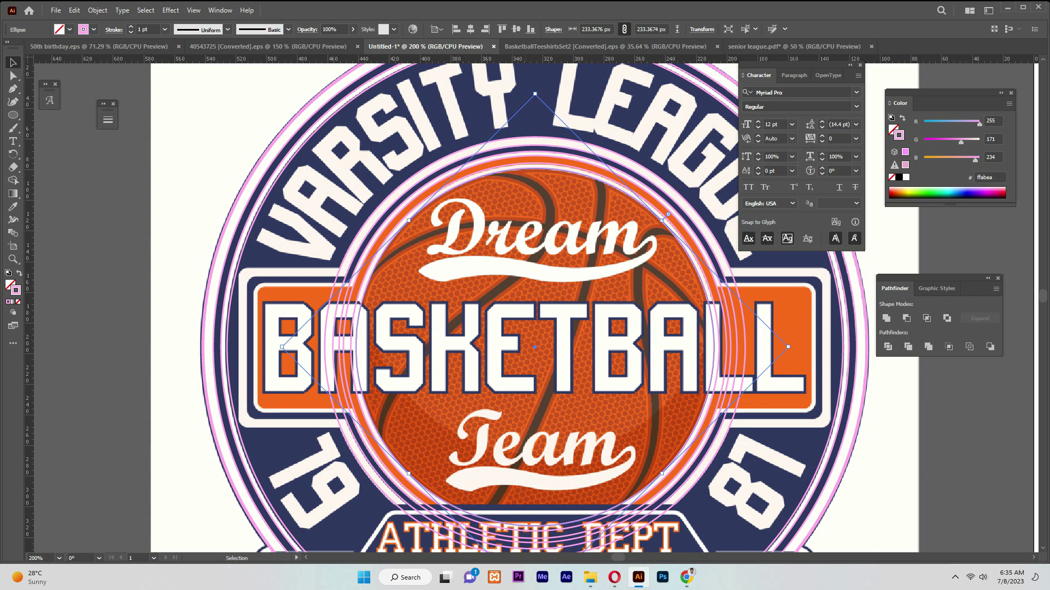
key(ctrl+1)
key(ctrl+shift+a)
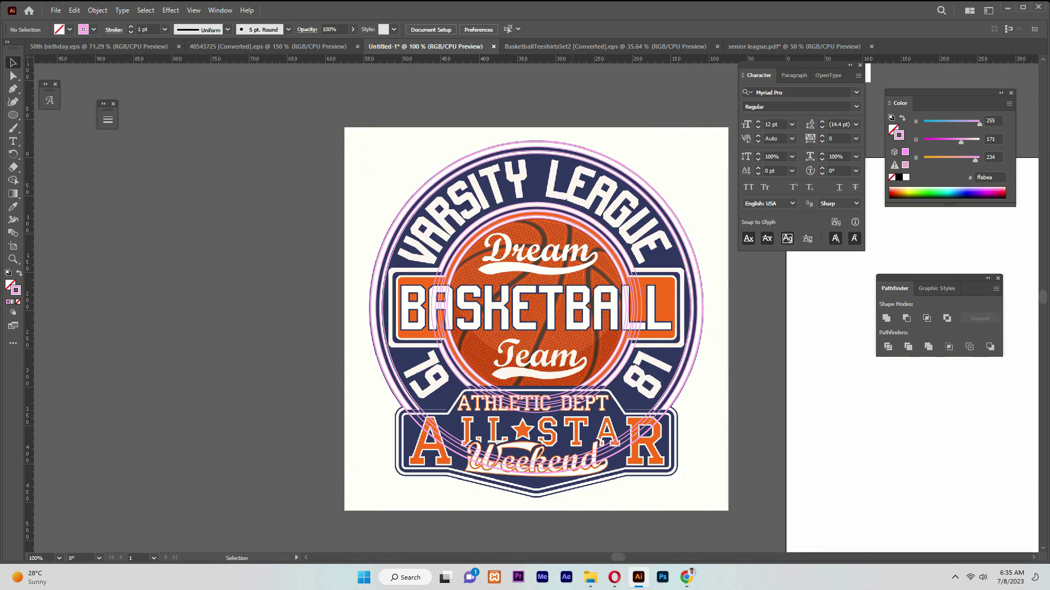
- Zoom and scroll around the rings to inspect them, ending on the whole badge
key(ctrl+equal)
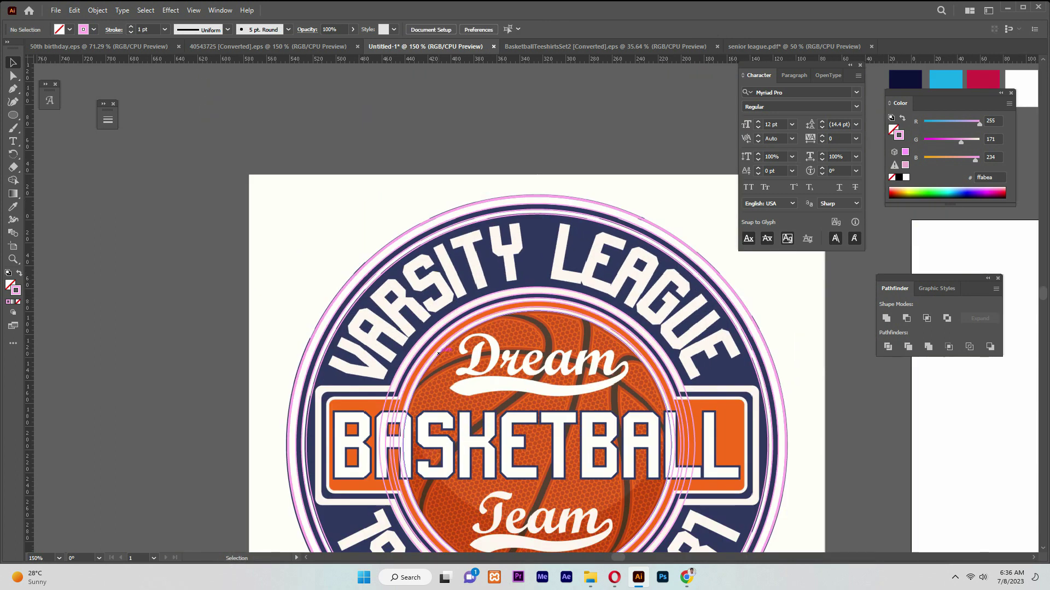
key(ctrl+equal)
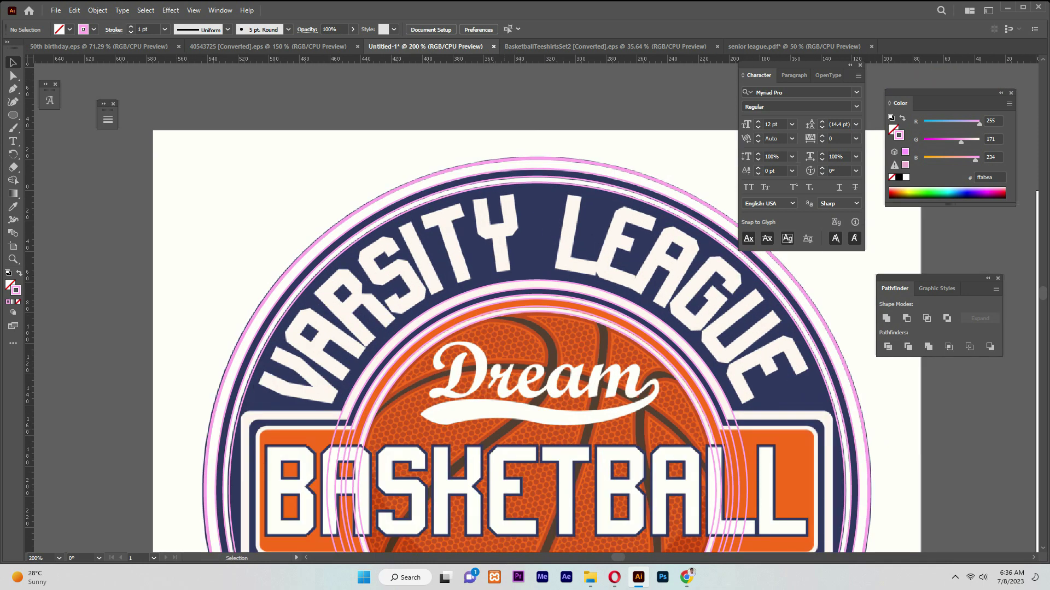
scroll(525, 306, down, 3)
scroll(525, 306, down, 3)
scroll(525, 306, up, 3)
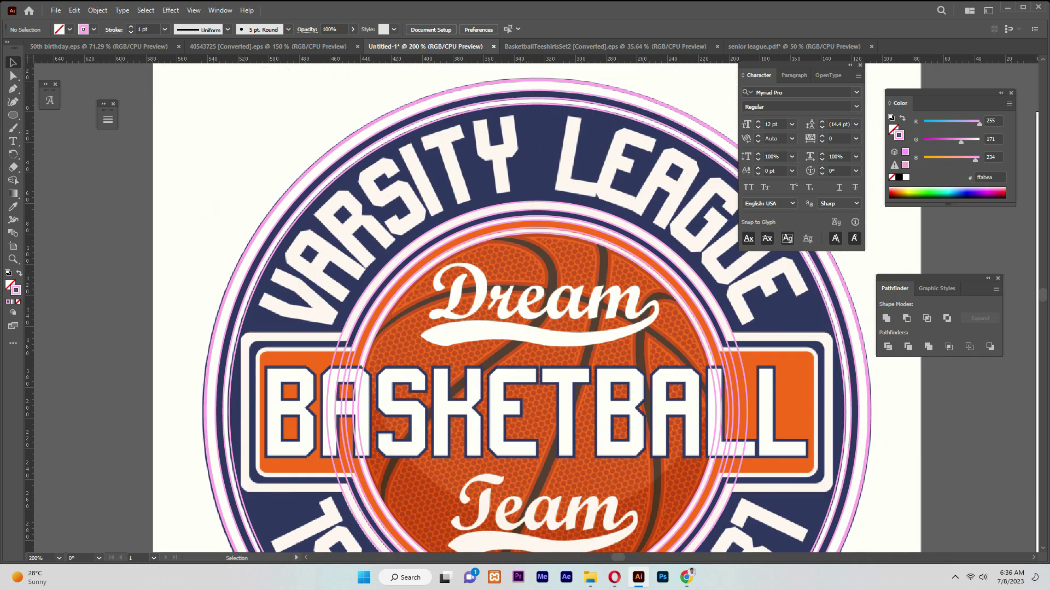
key(ctrl+minus)
key(ctrl+minus)
- Unlock the reference image and place a rotated copy left of the artboard with VARSITY LEAGUE level
click(98, 10)
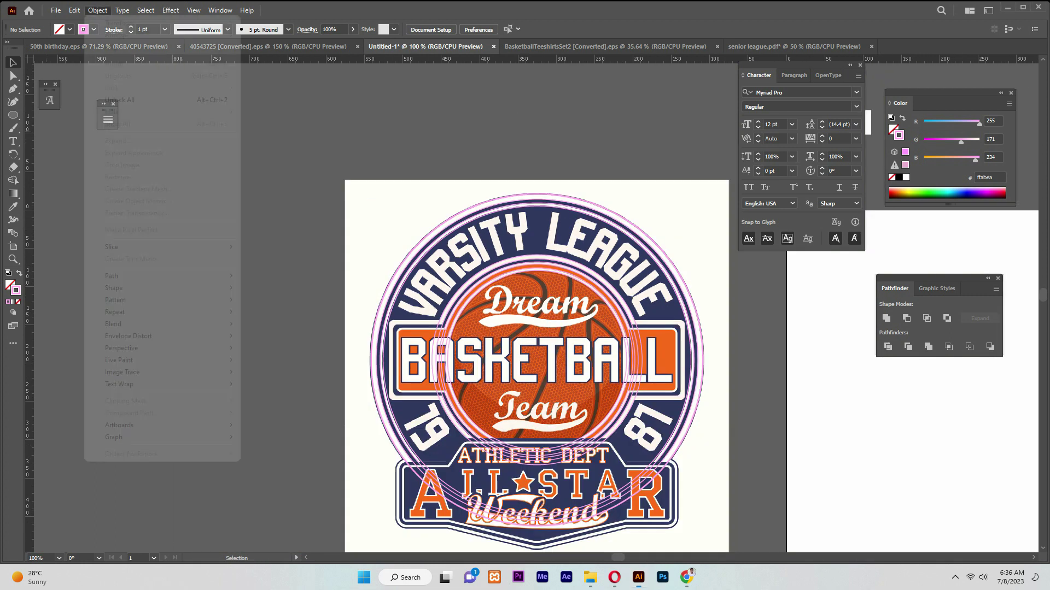
click(142, 100)
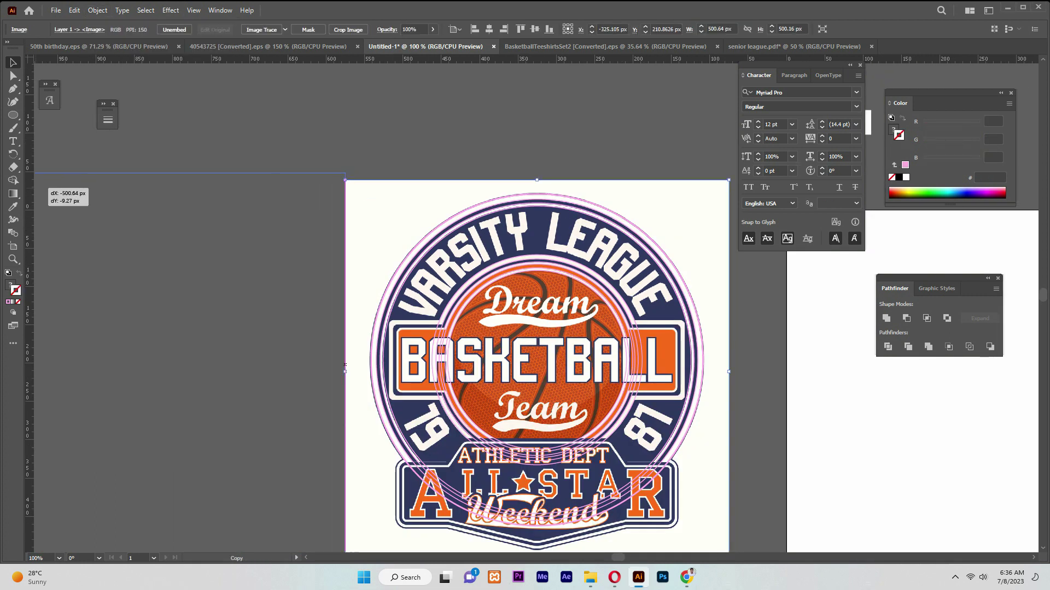
drag(40, 185, 41, 186)
scroll(274, 328, left, 5)
drag(491, 176, 392, 147)
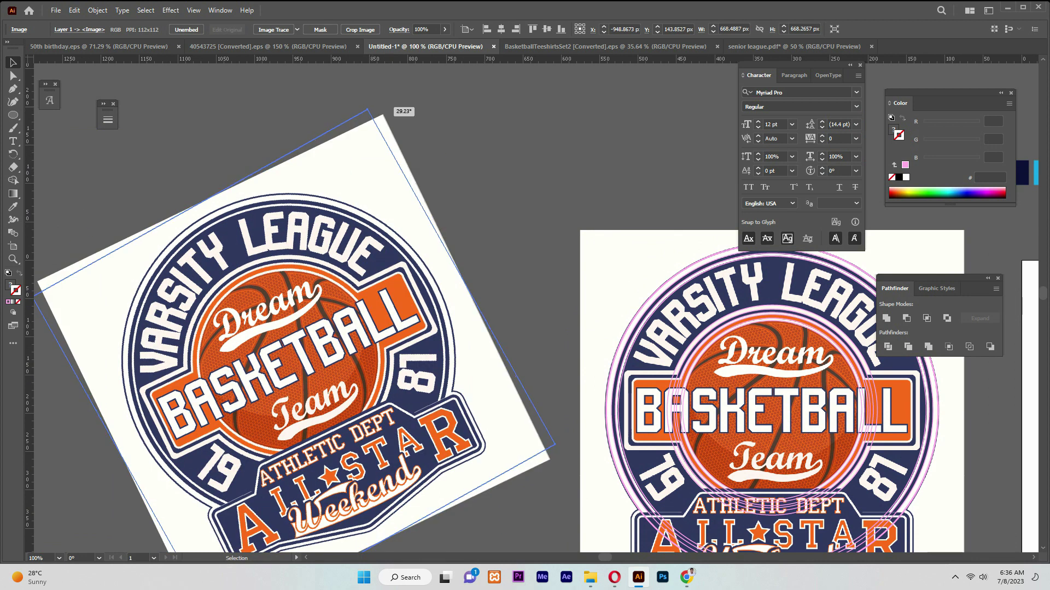
- Zoom into the top lettering and capture a screen clip of the LEA letters
key(ctrl+equal)
mouse_move(691, 78)
mouse_down()
mouse_move(587, 272)
mouse_move(796, 315)
mouse_up()
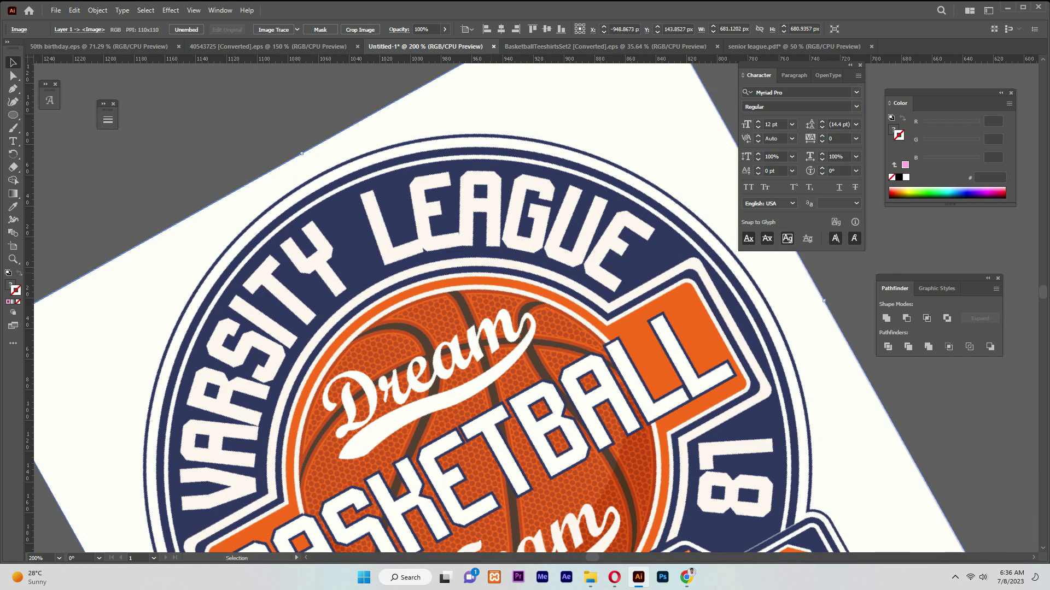
key(super+shift+s)
drag(348, 170, 508, 259)
key(ctrl+shift+a)
- Open the captured LEA snip from notifications and start saving it
click(1011, 577)
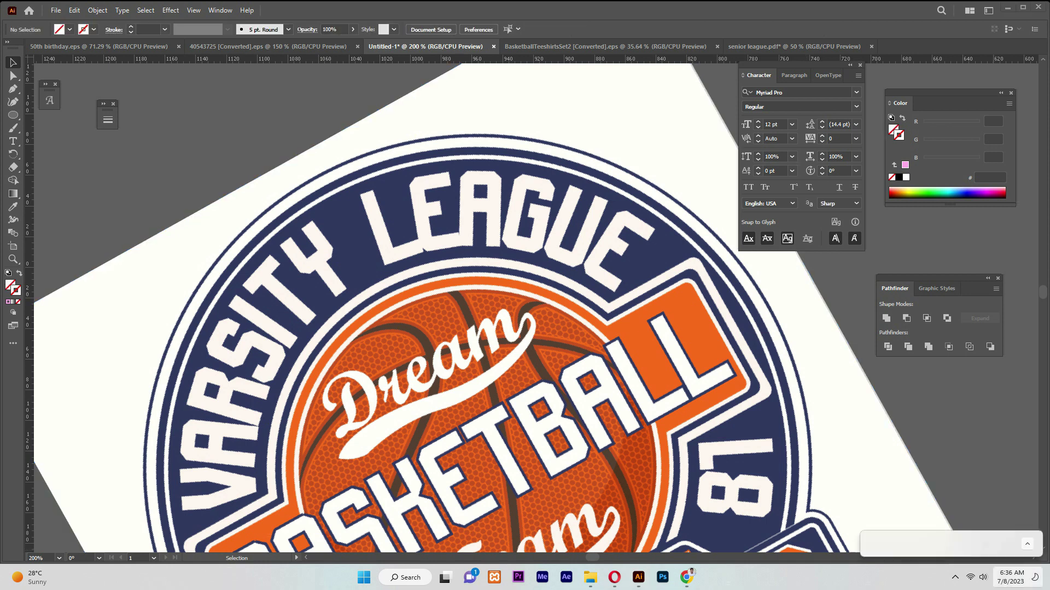
click(941, 306)
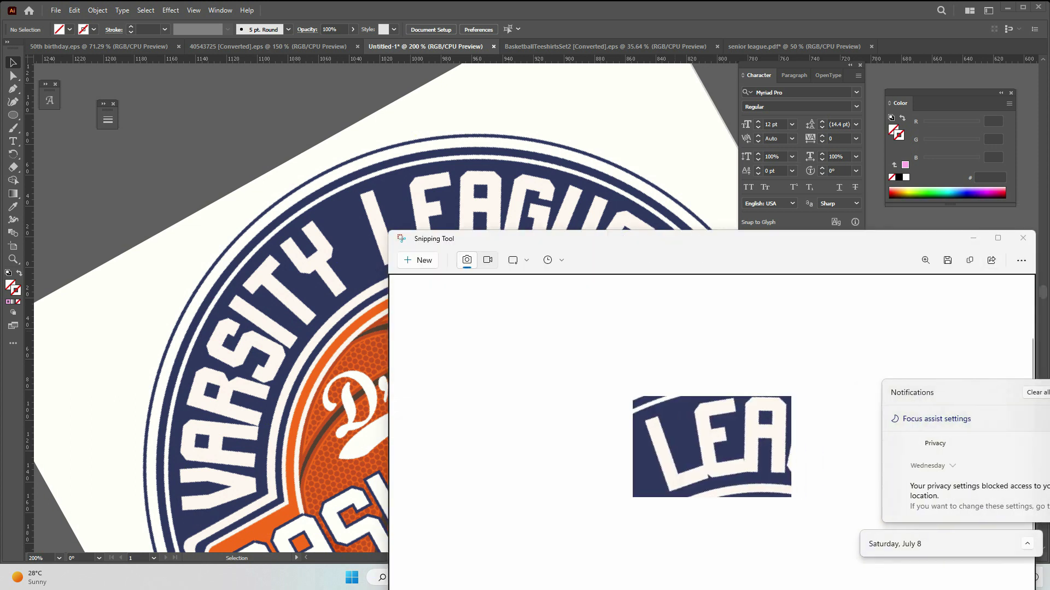
click(947, 260)
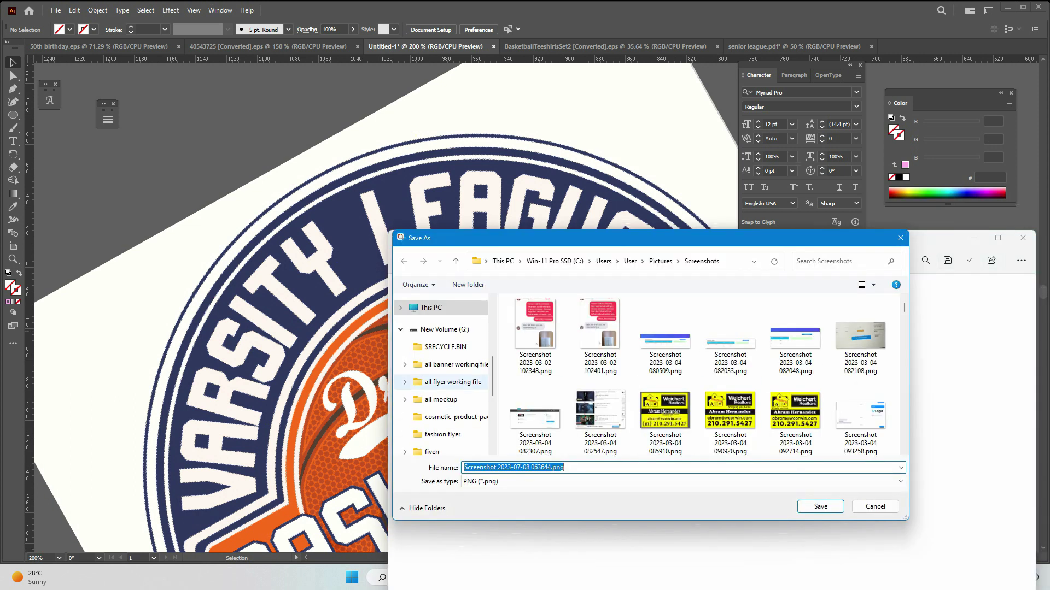
scroll(443, 377, up, 2)
scroll(443, 378, up, 2)
scroll(443, 377, down, 2)
scroll(442, 377, down, 2)
scroll(442, 377, down, 1)
scroll(443, 377, up, 1)
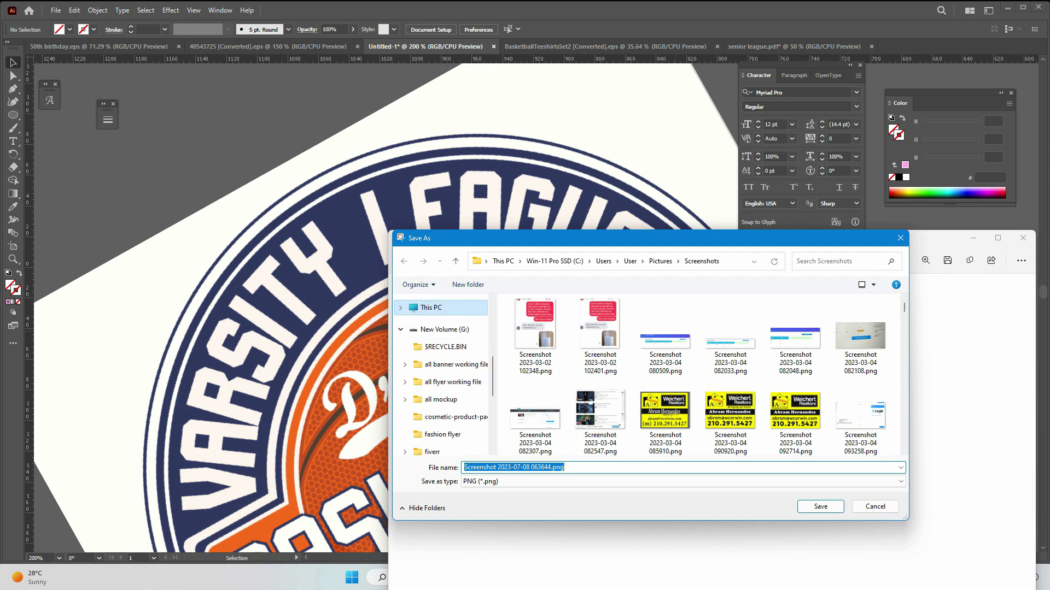
- Save the snip as a PNG on New Volume (D:) and close Snipping Tool
click(431, 307)
double_click(711, 432)
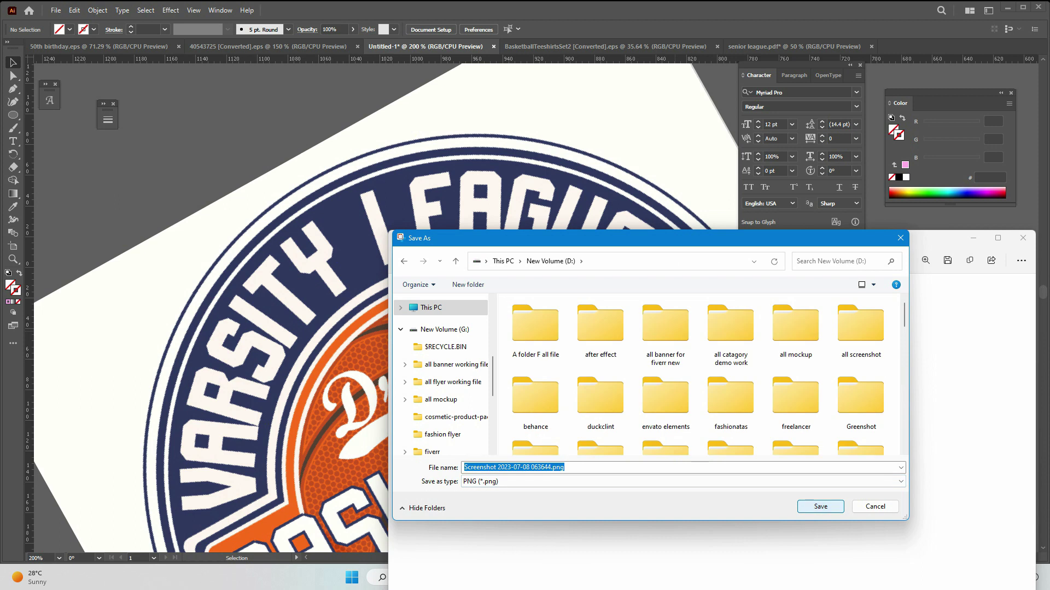
click(820, 507)
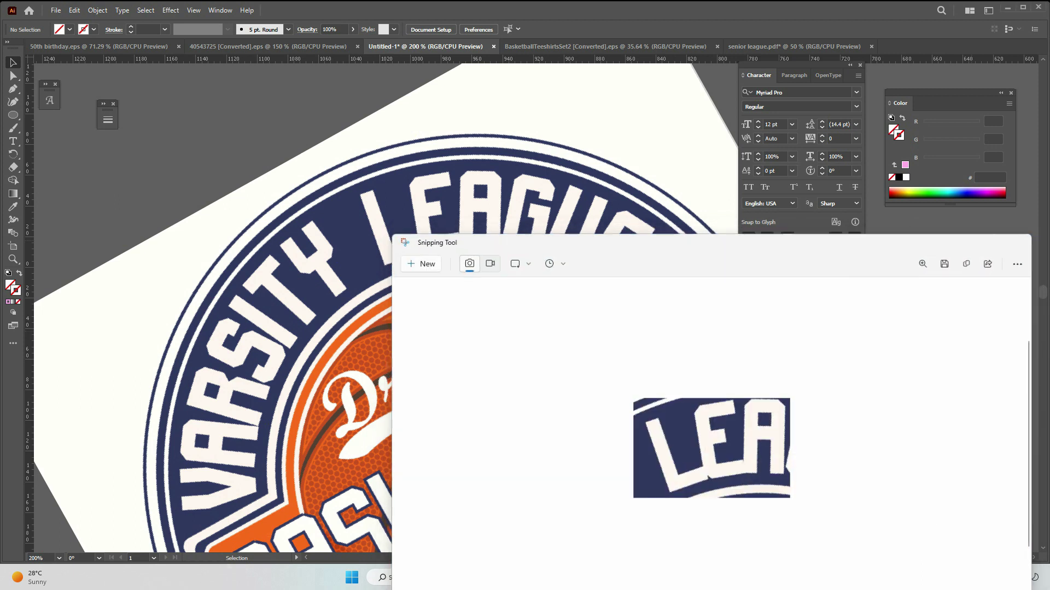
key(alt+F4)
click(675, 577)
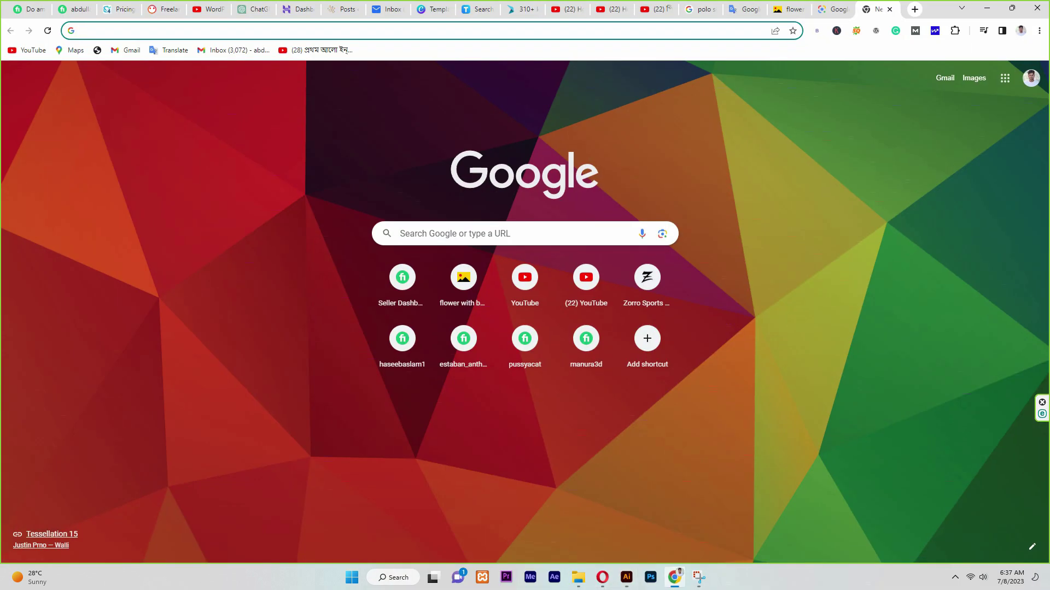
- Upload the LEA screenshot to WhatTheFont and browse the font matches
text(what)
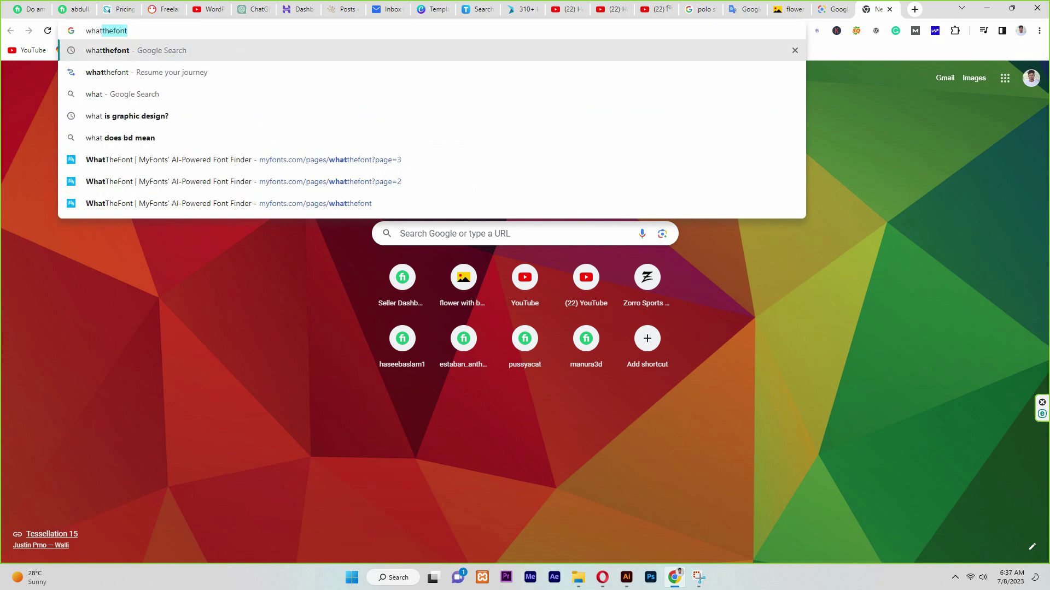
key(Return)
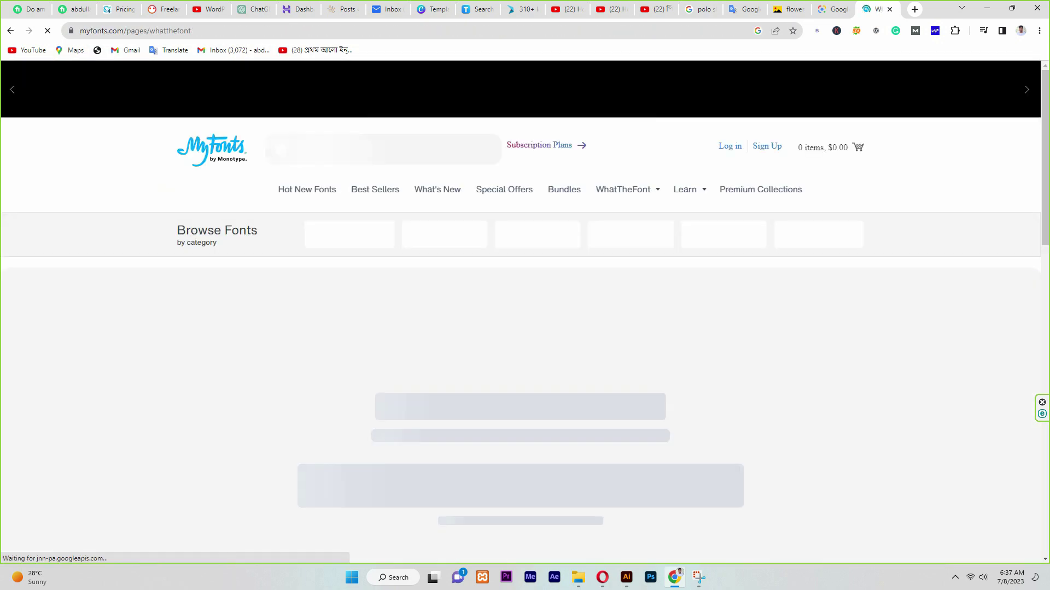
scroll(525, 328, down, 5)
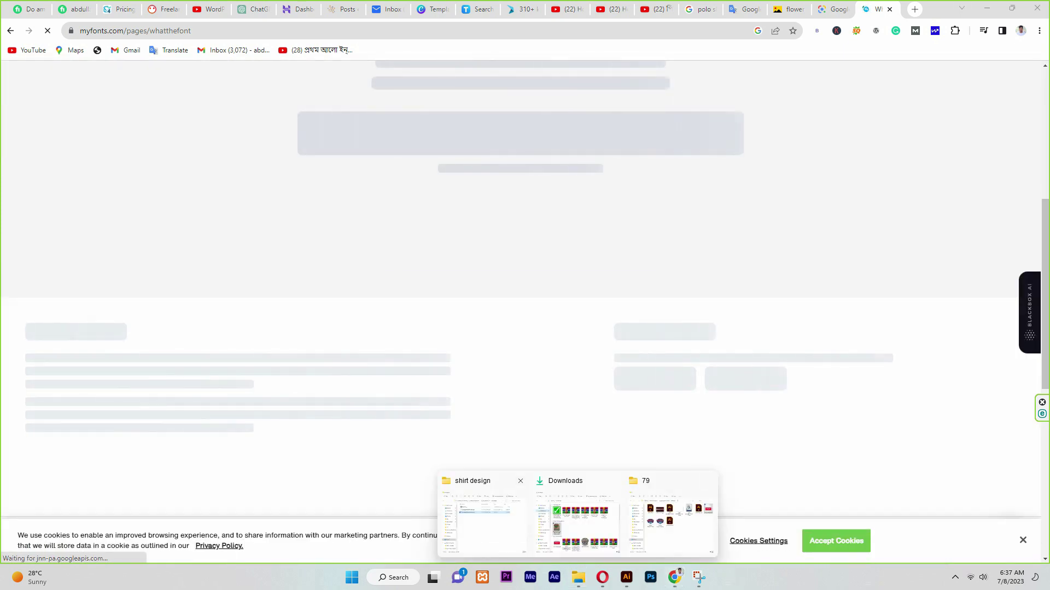
key(super+e)
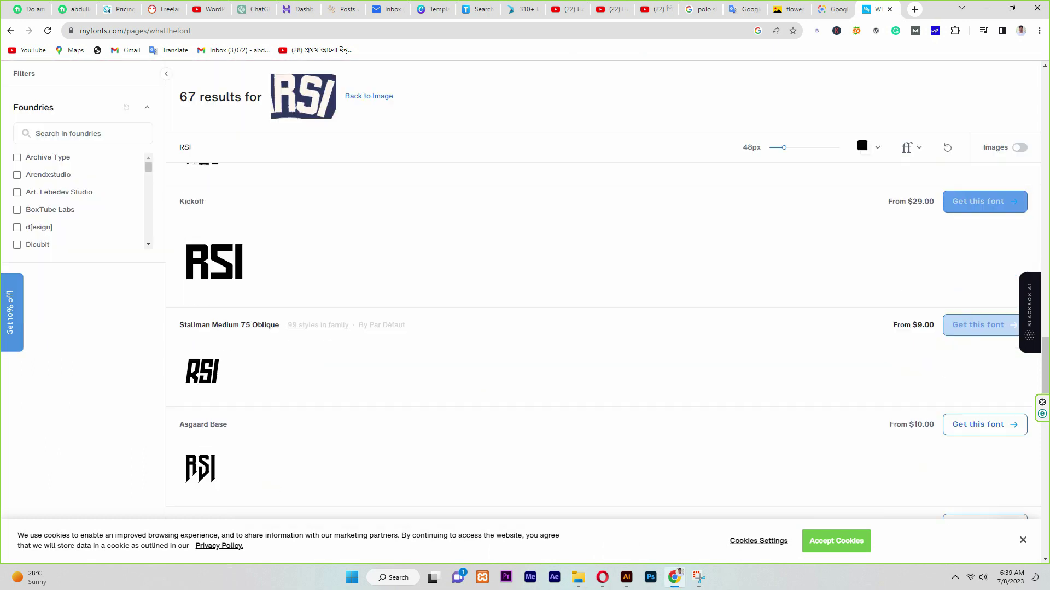
scroll(602, 328, down, 10)
click(591, 351)
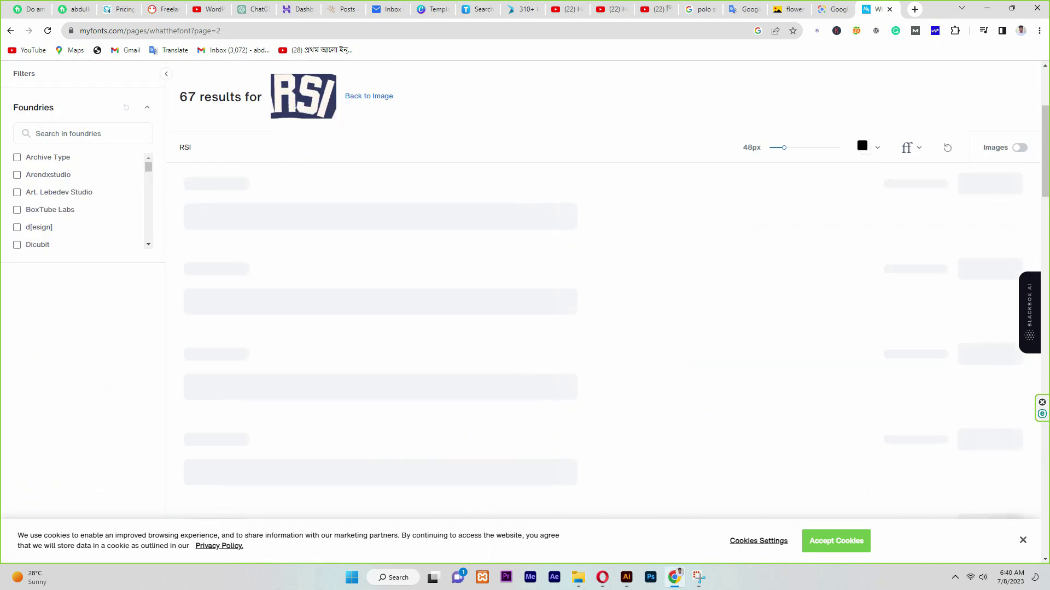
scroll(601, 328, up, 3)
- Search the web for the matched Monbloc Heavy Ultra Condensed font
key(ctrl+t)
text(Monbloc Heavy Condensed)
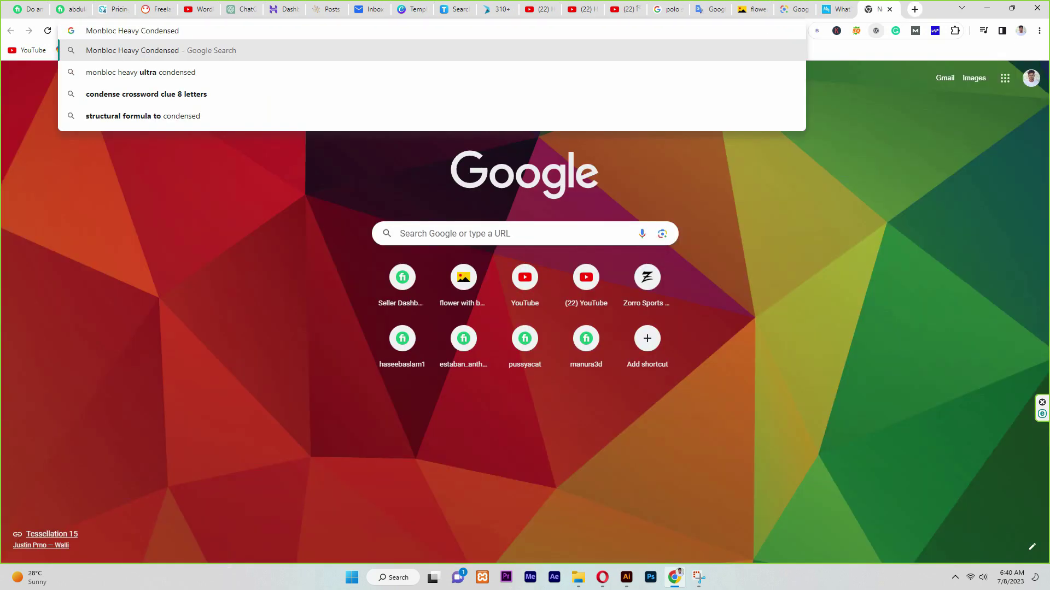
key(Return)
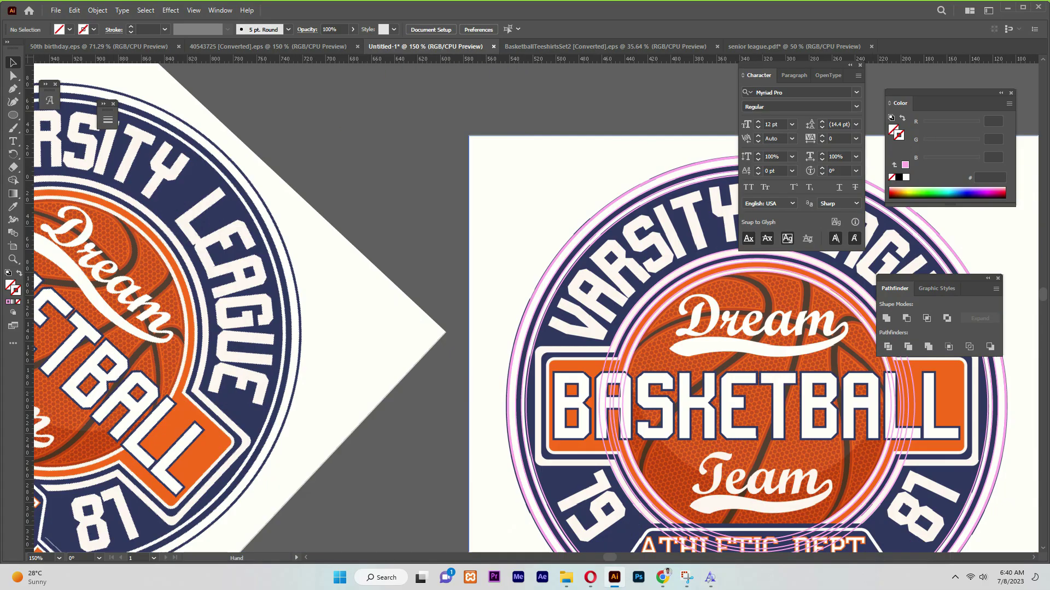
drag(601, 328, 410, 306)
- Draw a circle over the basketball and enlarge it to about 289 px
key(l)
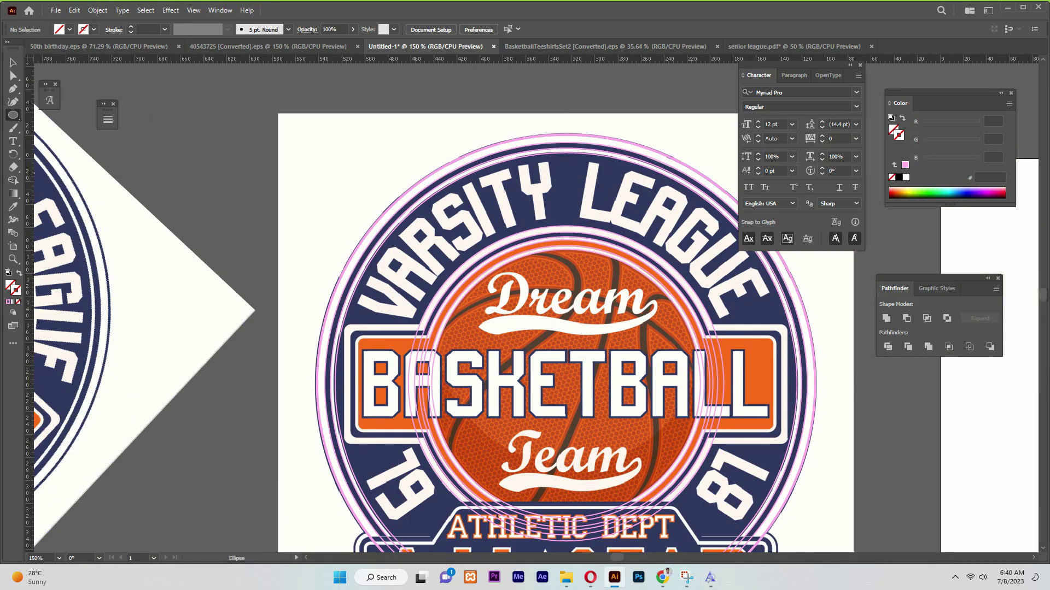
drag(471, 288, 661, 478)
key(v)
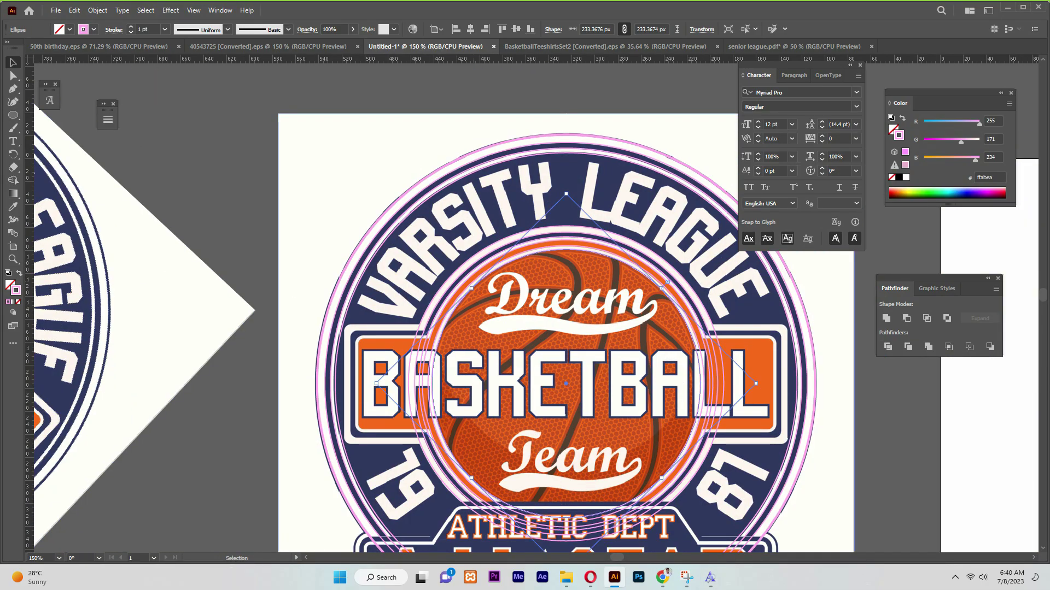
drag(756, 383, 801, 383)
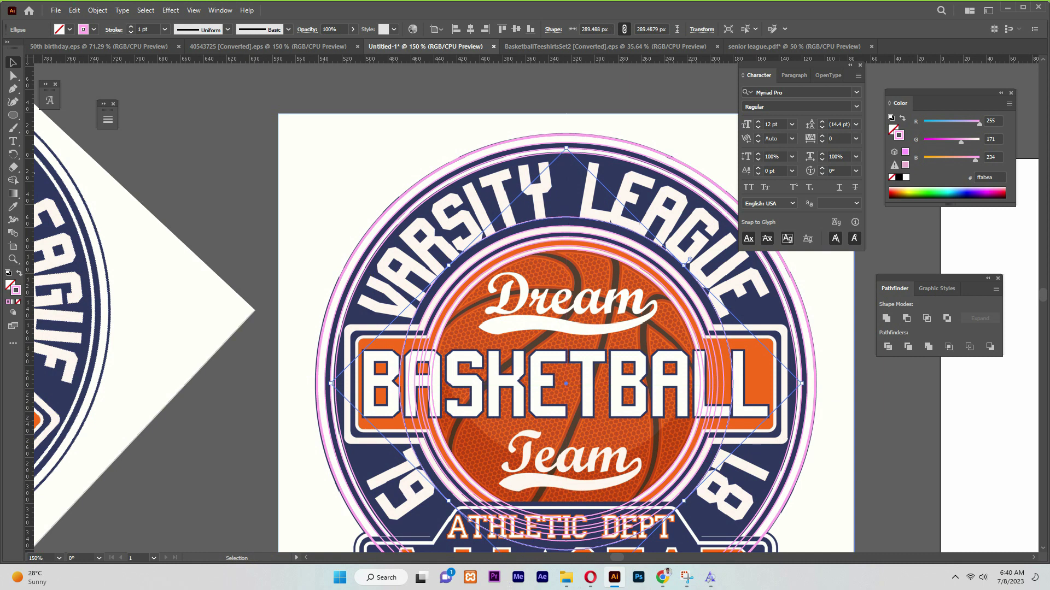
click(13, 154)
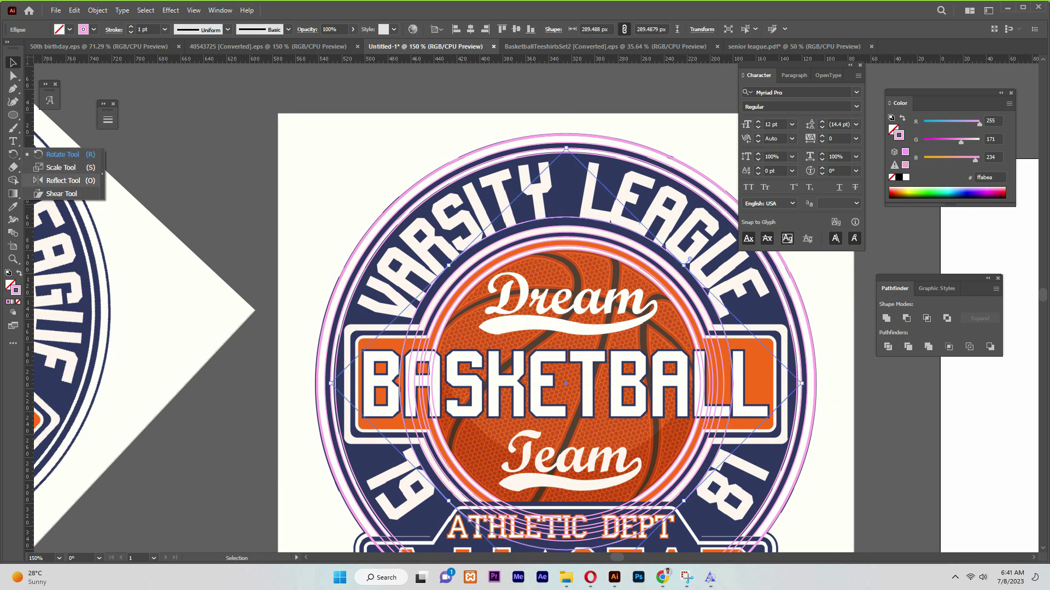
- Resize the pink guide path to about 403 × 296 px to fit the badge's rings
scroll(547, 306, down, 2)
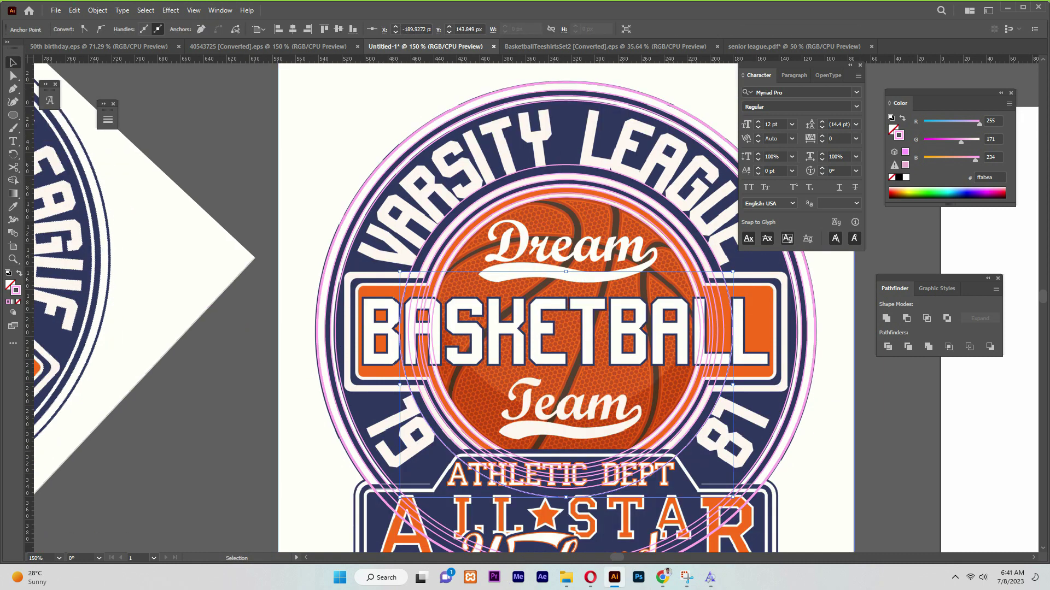
shift+click(331, 328)
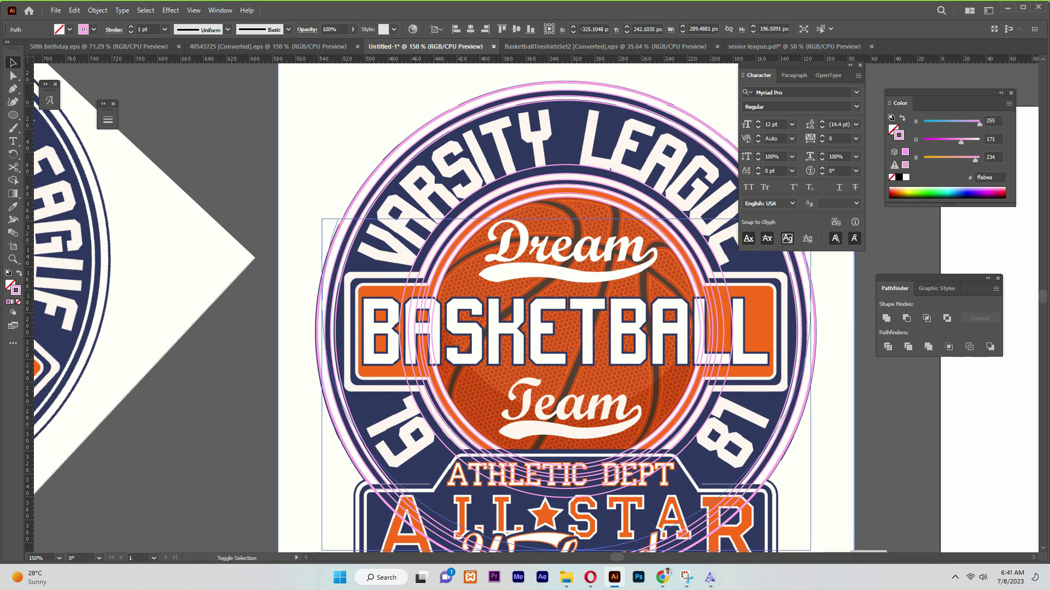
drag(327, 384, 332, 384)
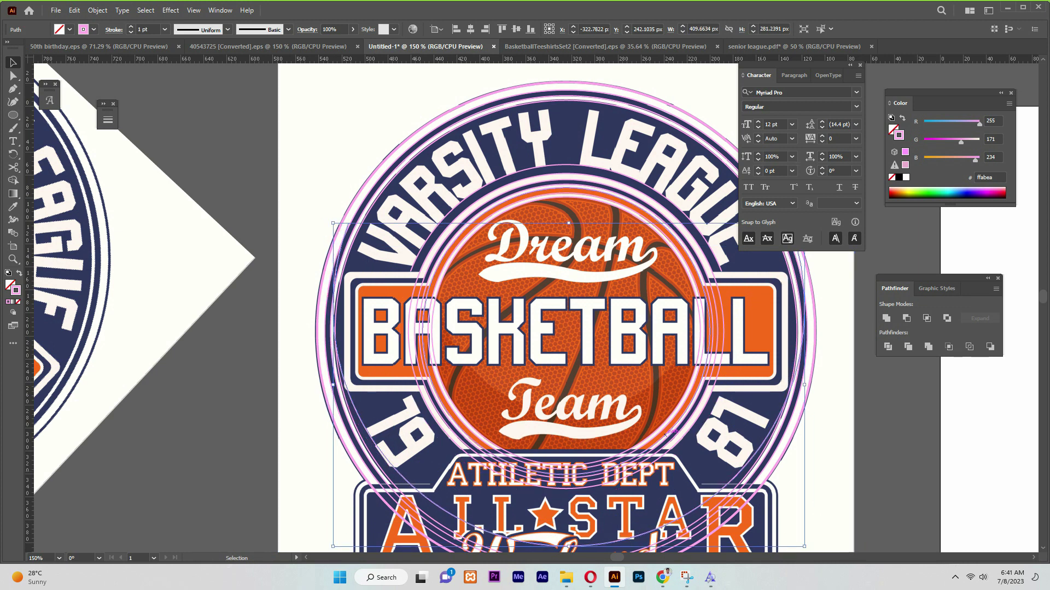
drag(804, 384, 797, 386)
scroll(797, 386, down, 3)
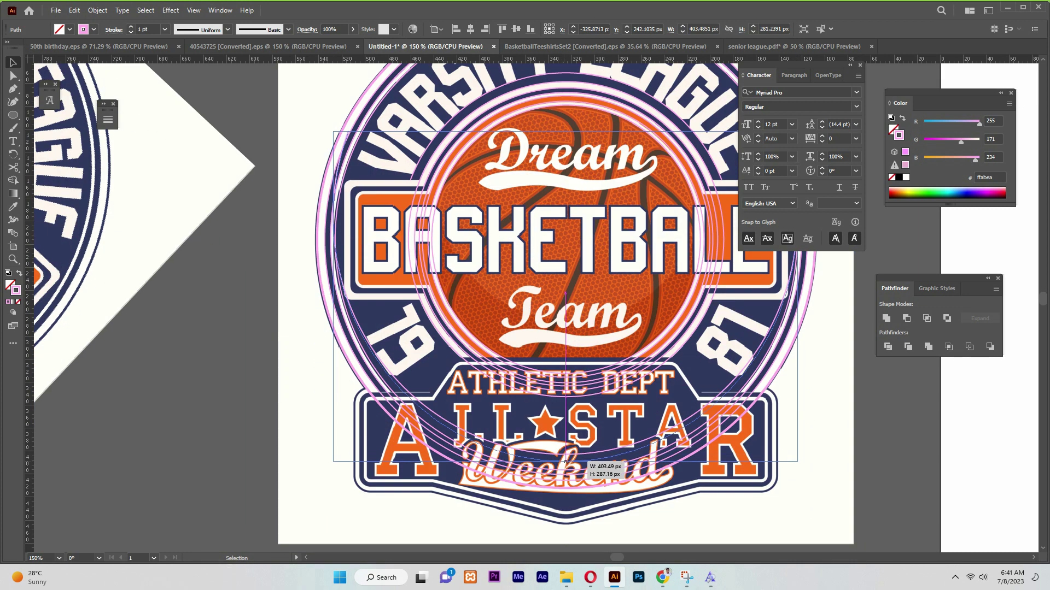
drag(565, 132, 564, 124)
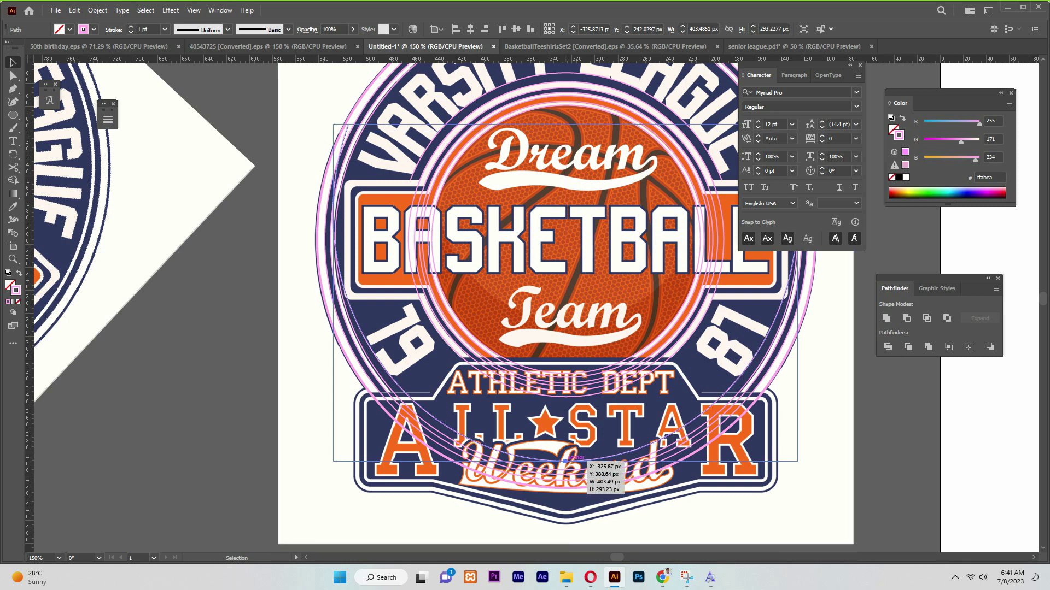
drag(565, 461, 564, 463)
- Cut a short arc from the pink circle with Scissors at two points
key(c)
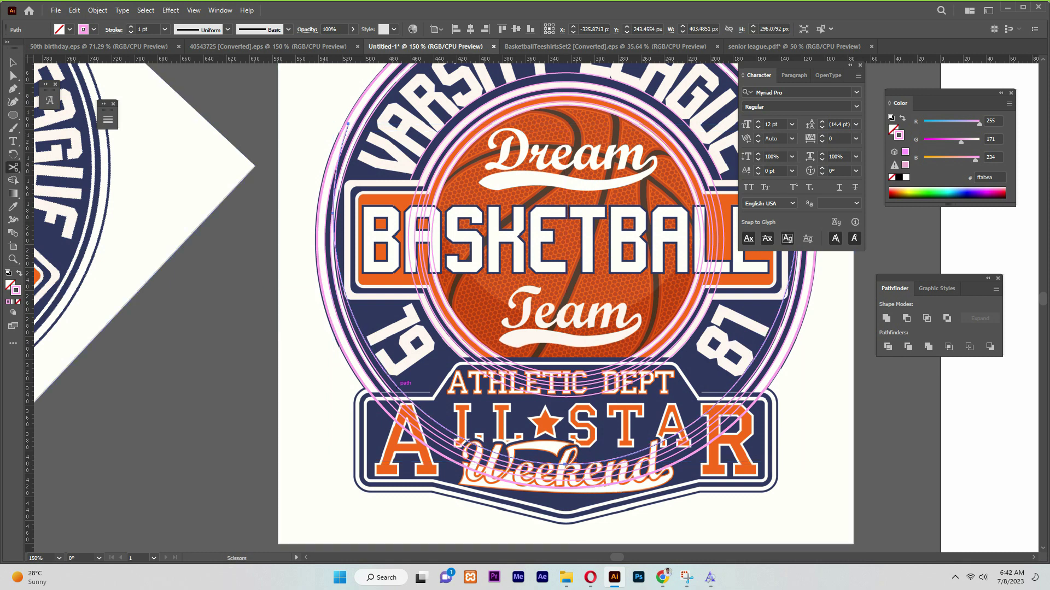
click(398, 385)
key(v)
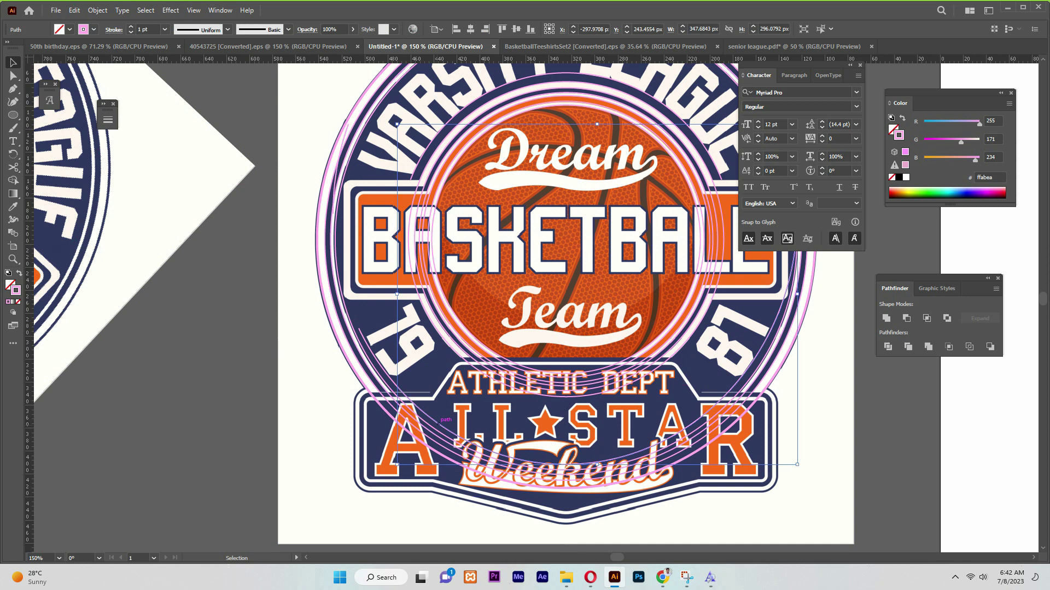
click(786, 314)
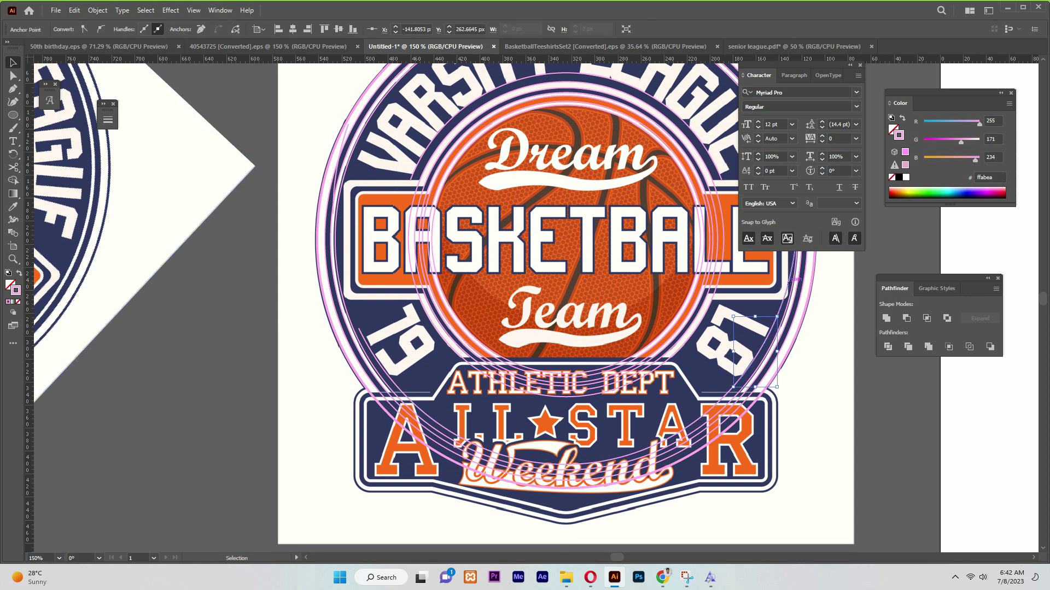
key(v)
- Rotate the cut arc beside the 19 so it stands more upright
click(786, 311)
key(ctrl+equal)
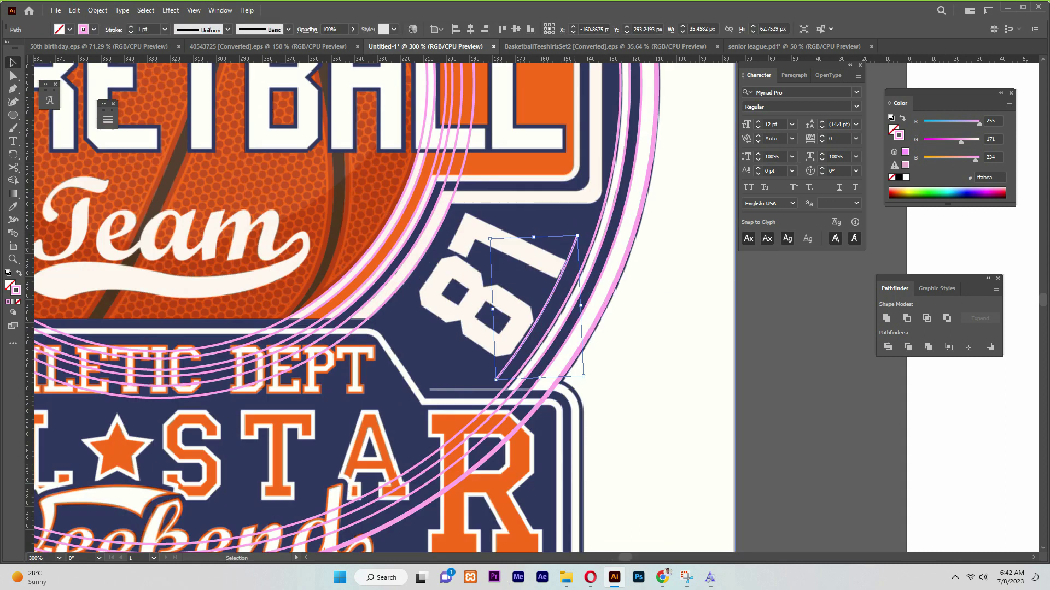
scroll(525, 307, left, 5)
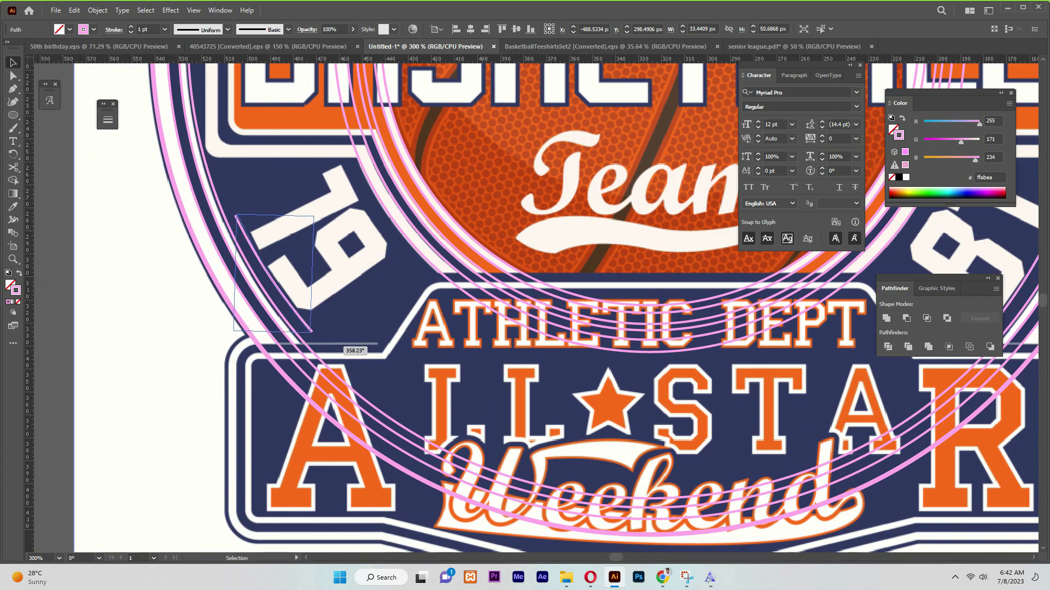
drag(309, 335, 315, 332)
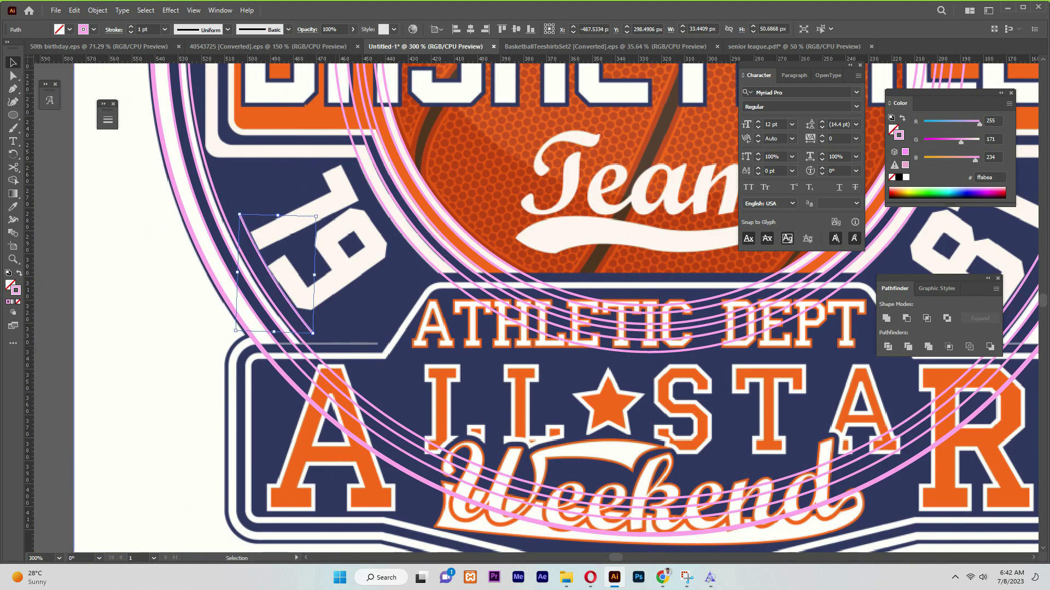
key(ctrl+0)
scroll(556, 367, up, 2)
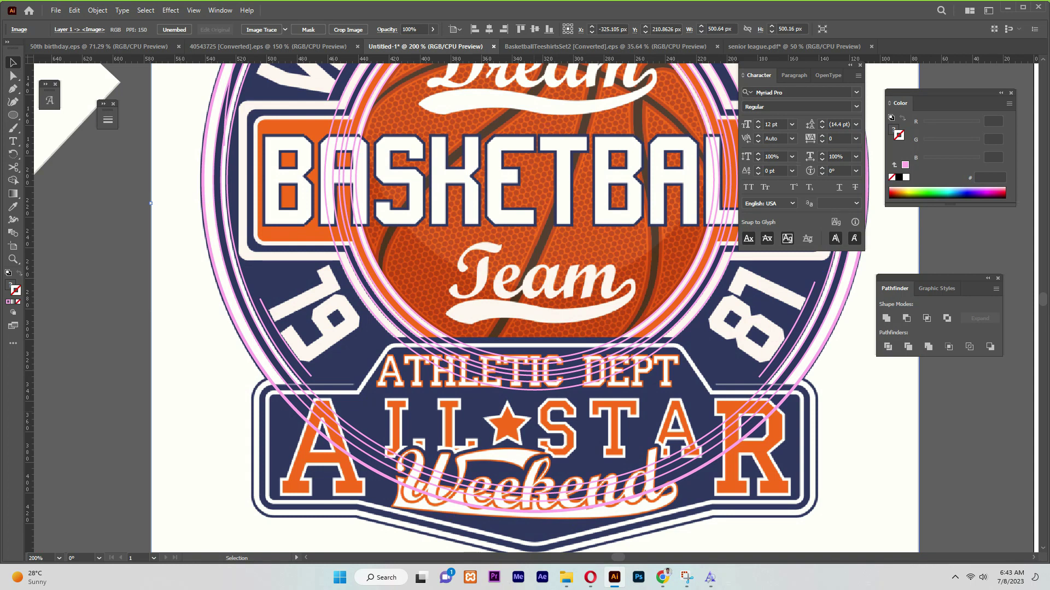
- Draw a 2 pt pink-outlined rectangle over the ALL STAR banner
click(13, 114)
mouse_move(252, 377)
mouse_down()
mouse_move(697, 507)
mouse_move(820, 515)
mouse_up()
click(13, 62)
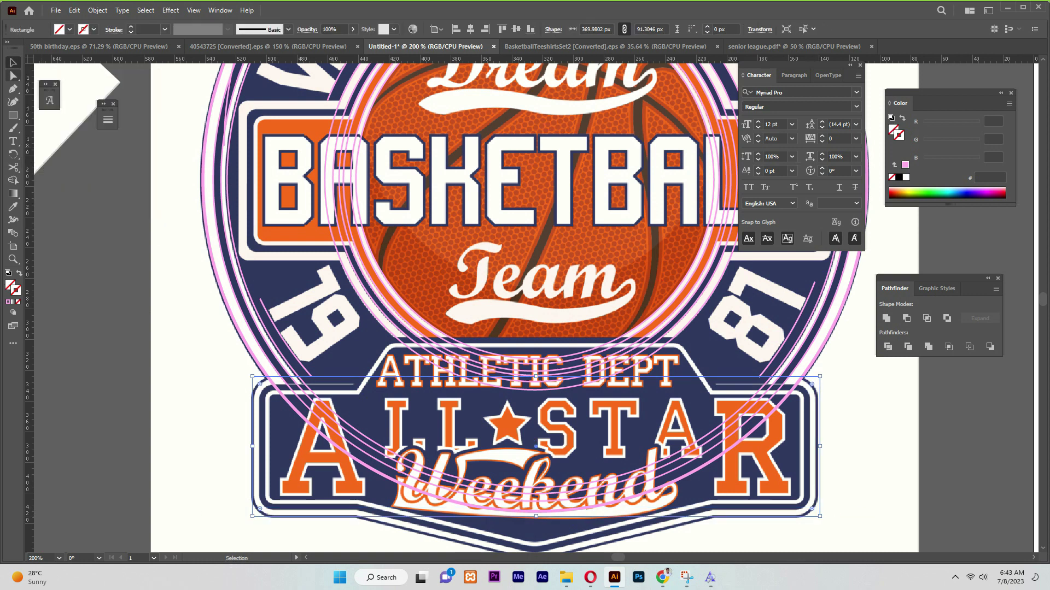
key(ctrl+plus)
key(i)
click(562, 208)
drag(562, 209, 561, 211)
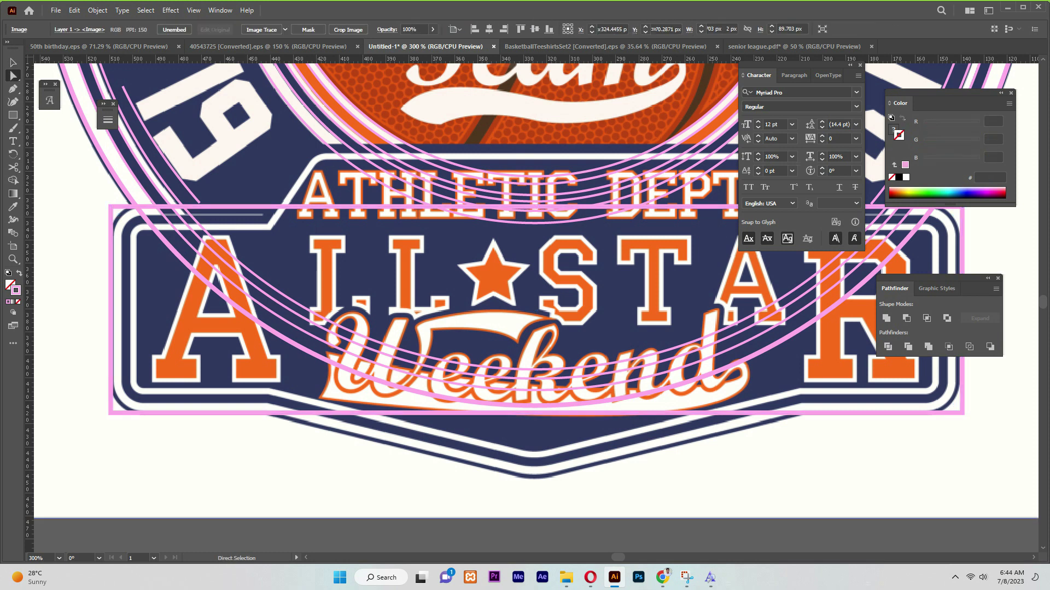
- Round the rectangle outline's top corners with Direct Selection
click(535, 405)
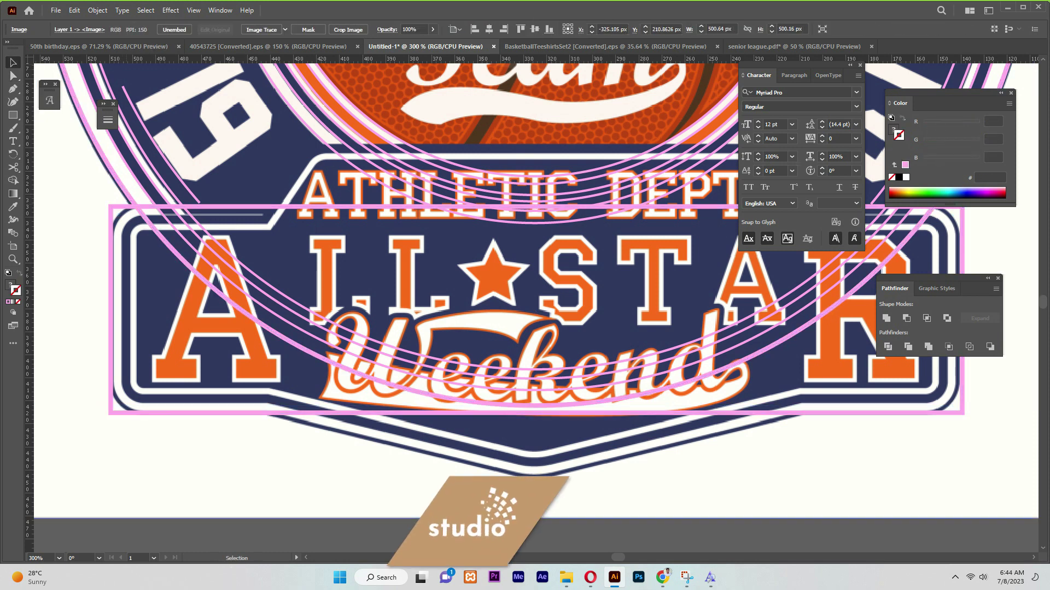
click(536, 413)
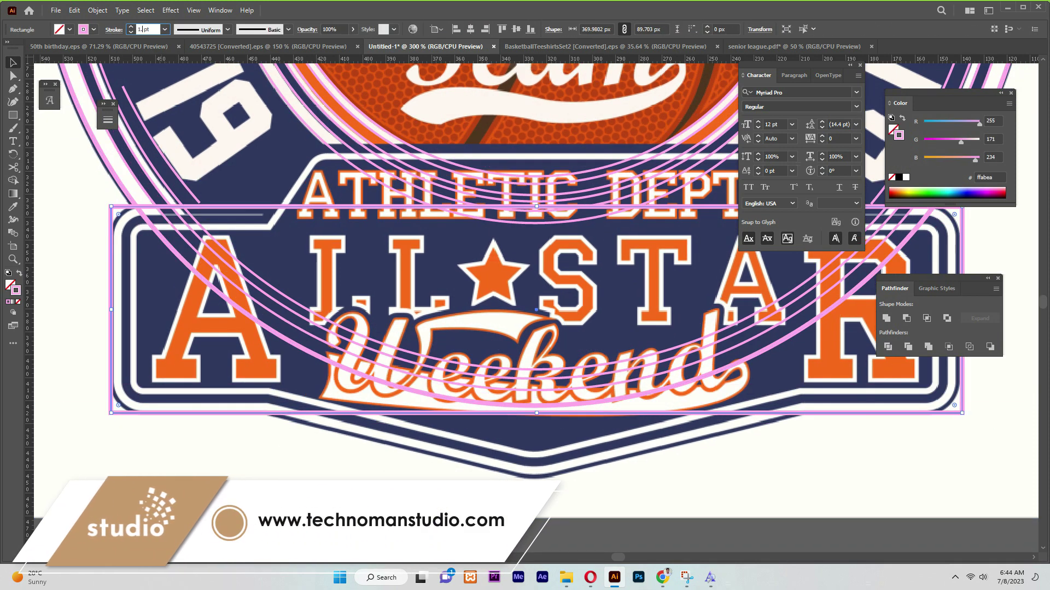
scroll(535, 295, right, 5)
scroll(536, 295, left, 5)
key(a)
click(168, 278)
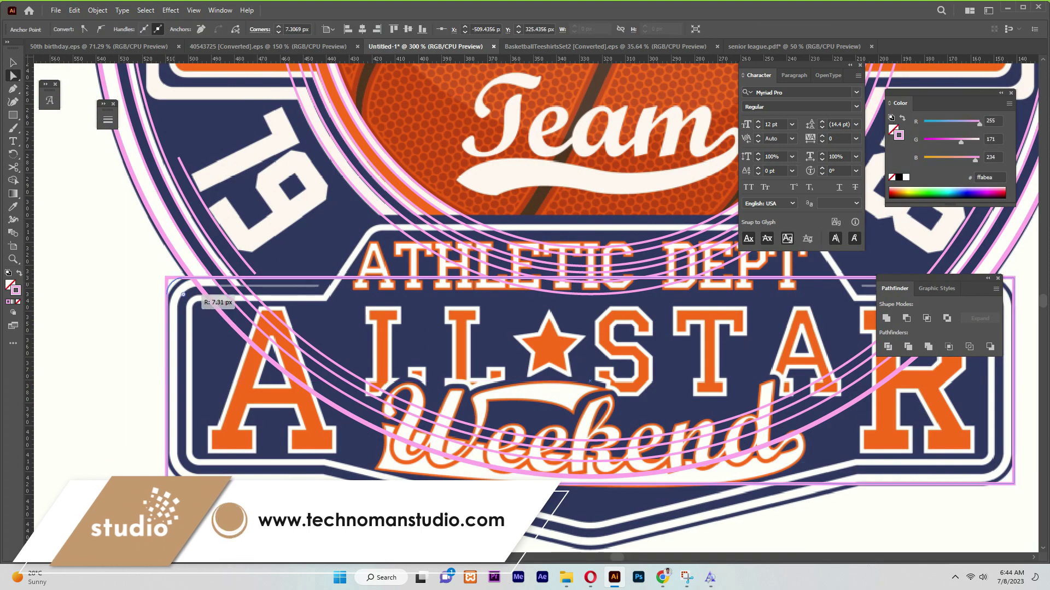
click(205, 301)
scroll(205, 301, down, 1)
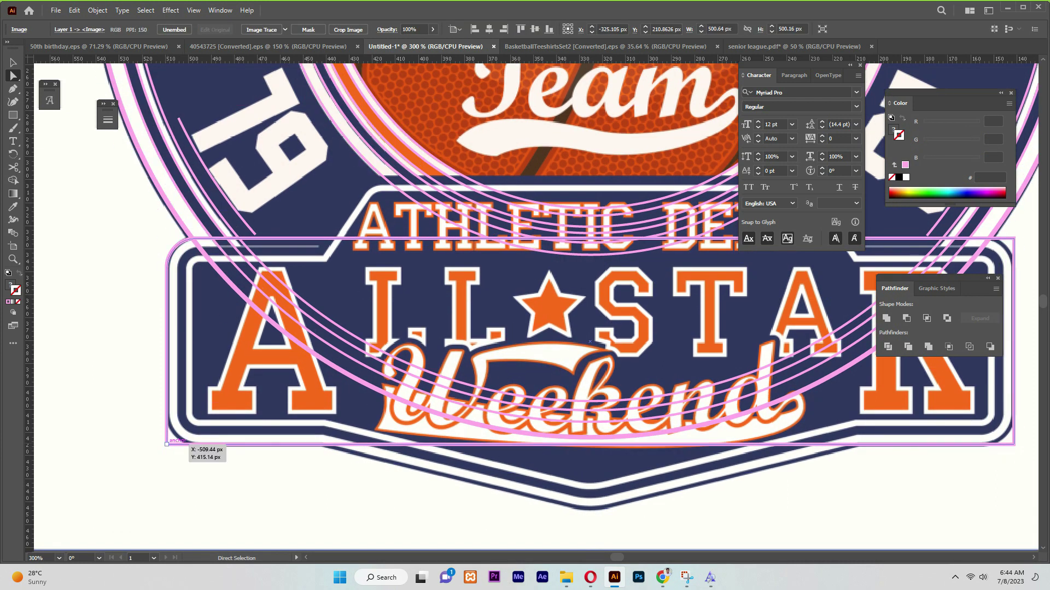
click(170, 426)
scroll(180, 432, up, 1)
scroll(1006, 486, up, 1)
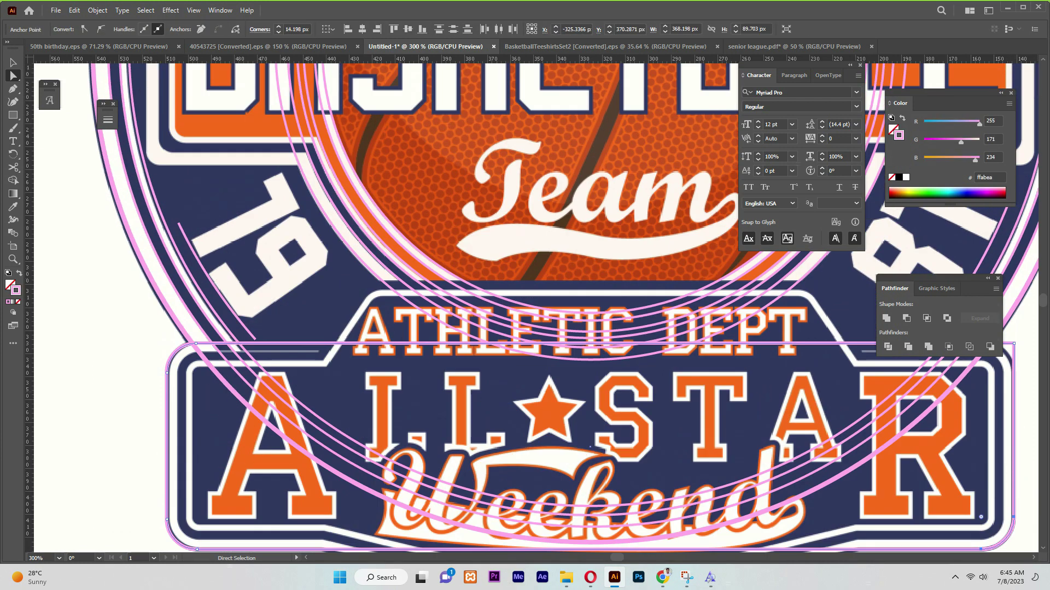
scroll(532, 307, up, 1)
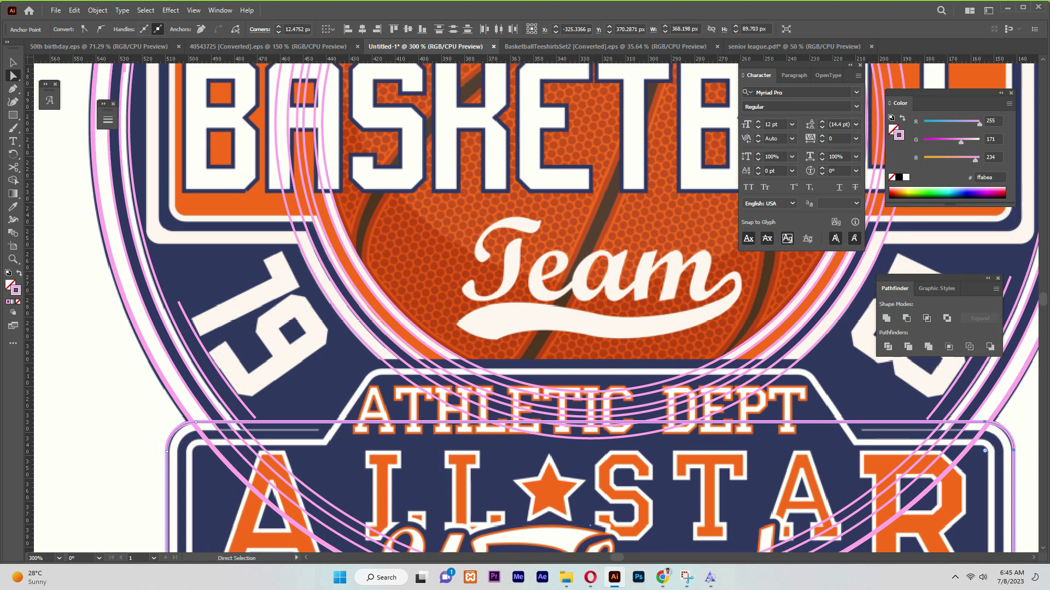
scroll(367, 394, down, 2)
scroll(368, 393, up, 2)
scroll(368, 394, up, 1)
scroll(368, 394, down, 1)
scroll(368, 394, down, 1)
scroll(368, 393, down, 1)
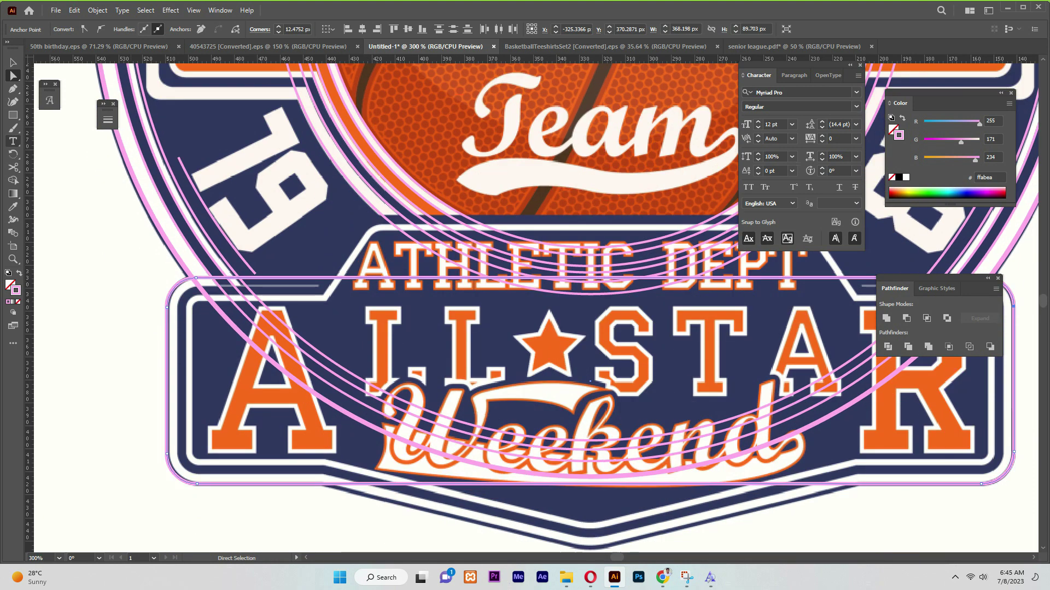
- Cut away the outline's flat bottom edge at both lower corners with Scissors
key(c)
click(324, 484)
click(857, 483)
key(v)
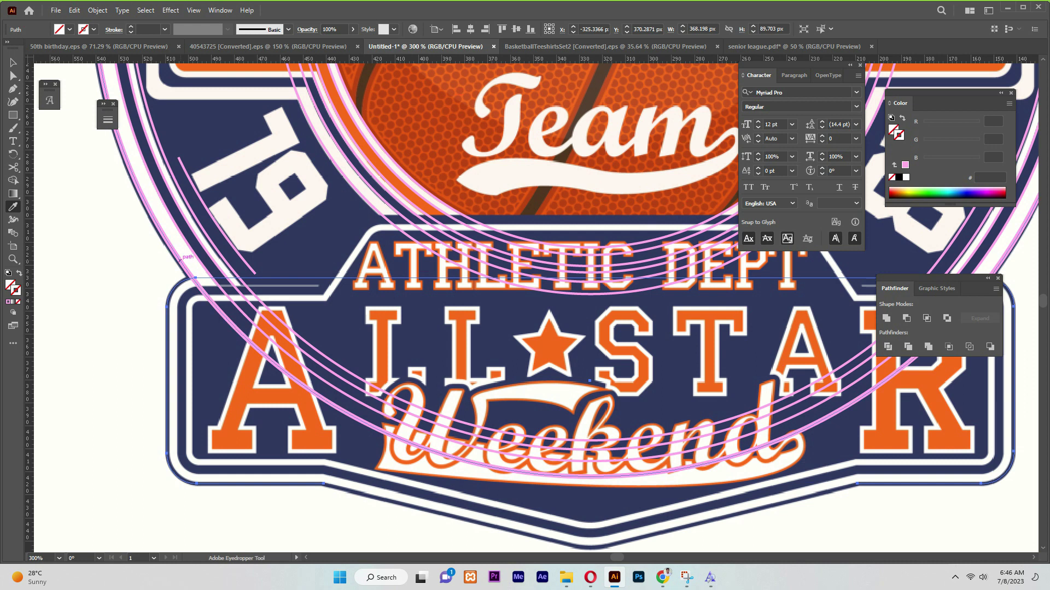
click(590, 470)
- Redraw the bottom as a pointed chevron and close the shield path
key(p)
scroll(547, 328, down, 2)
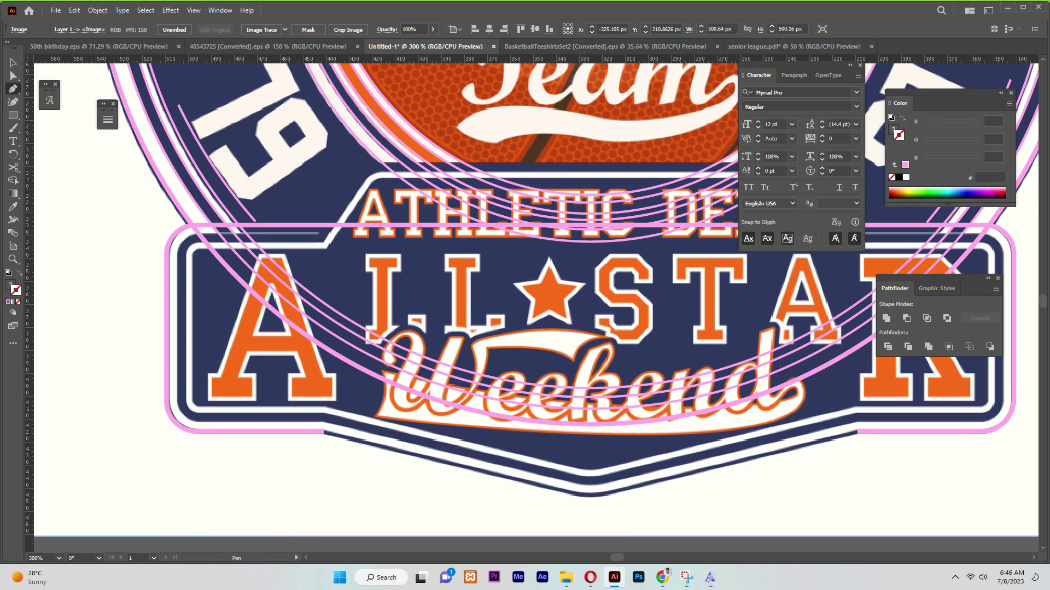
click(591, 497)
click(590, 496)
key(a)
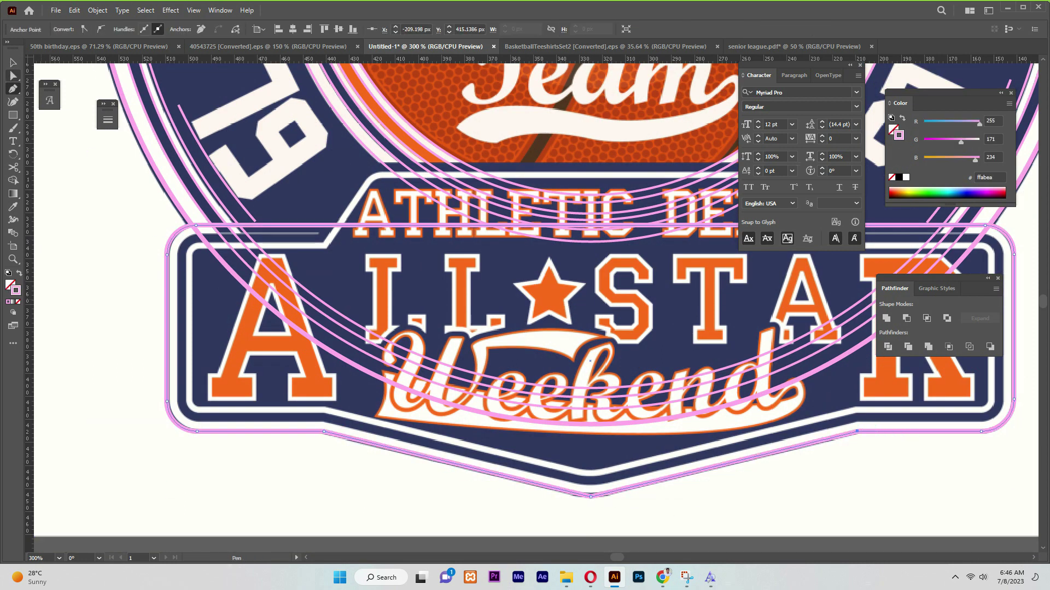
click(607, 446)
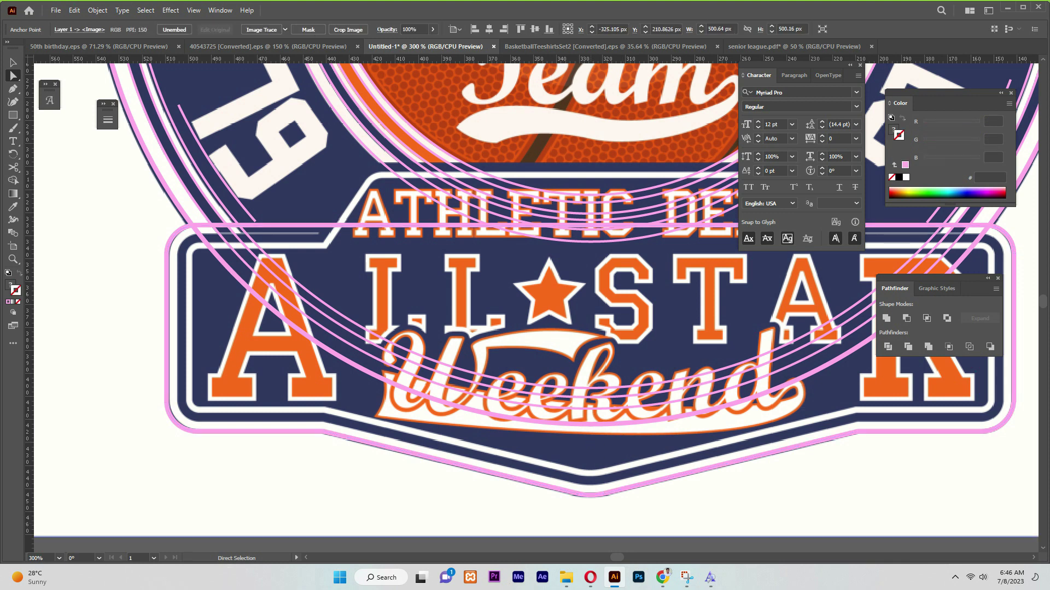
- Offset the pink shield outline inward by -7 px
click(590, 496)
click(98, 10)
click(273, 309)
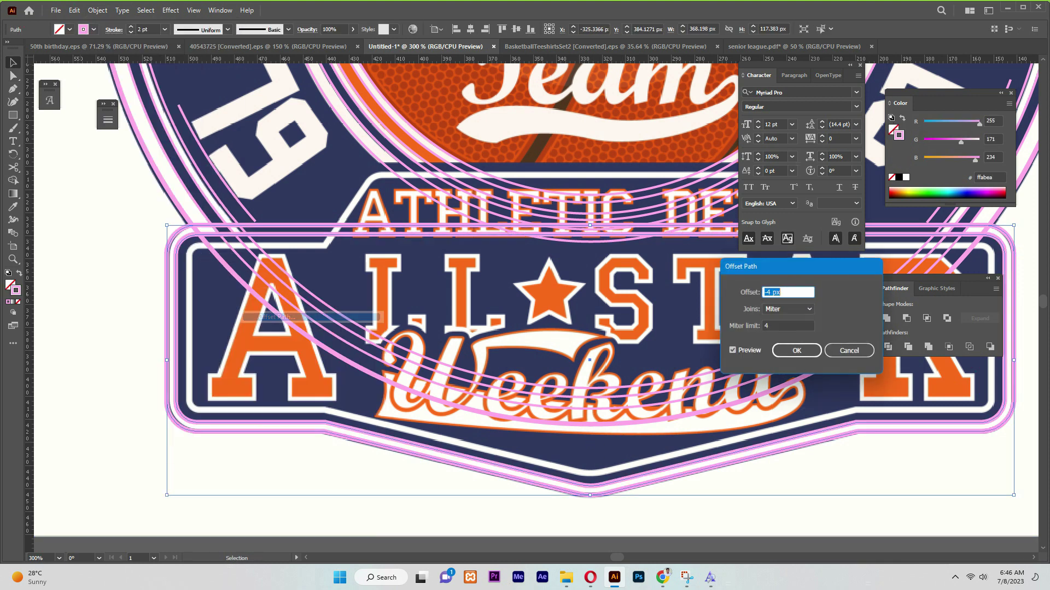
key(Down)
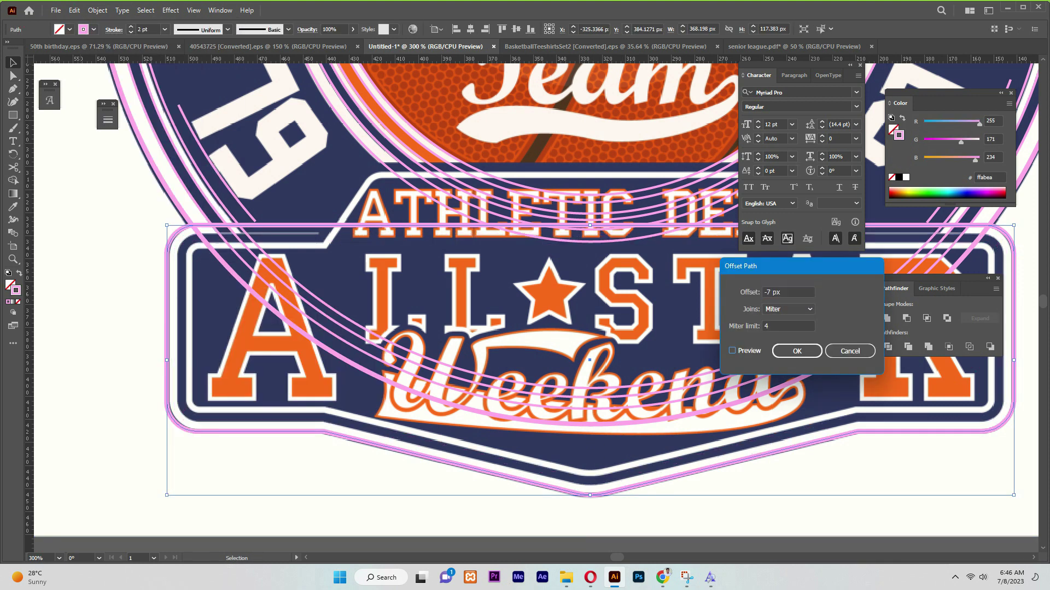
text(7)
key(Return)
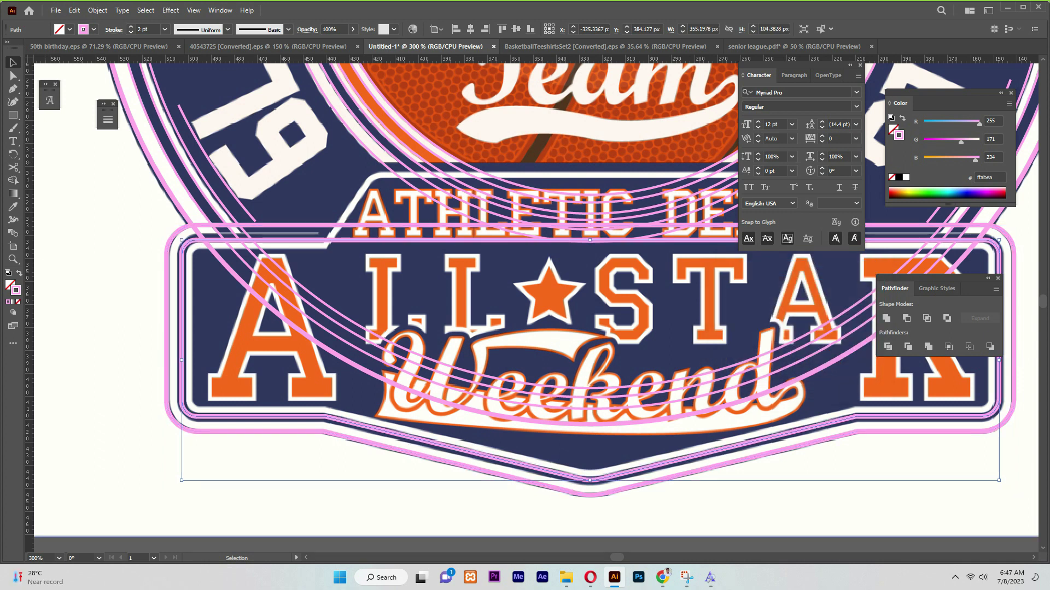
- Give the inset outline a 3.2 pt stroke and inspect its corners
click(143, 29)
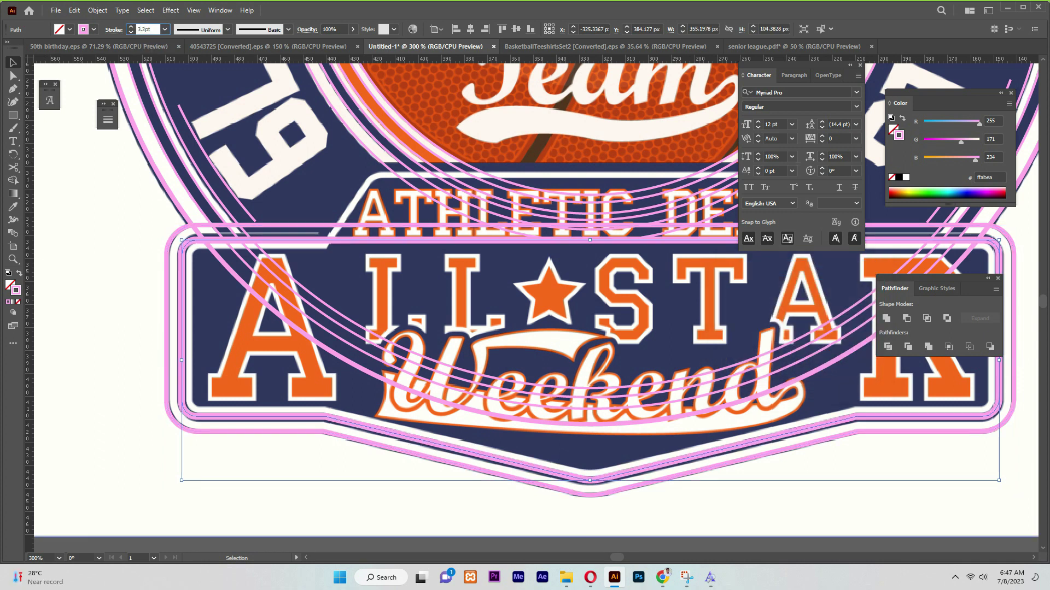
click(590, 453)
click(591, 239)
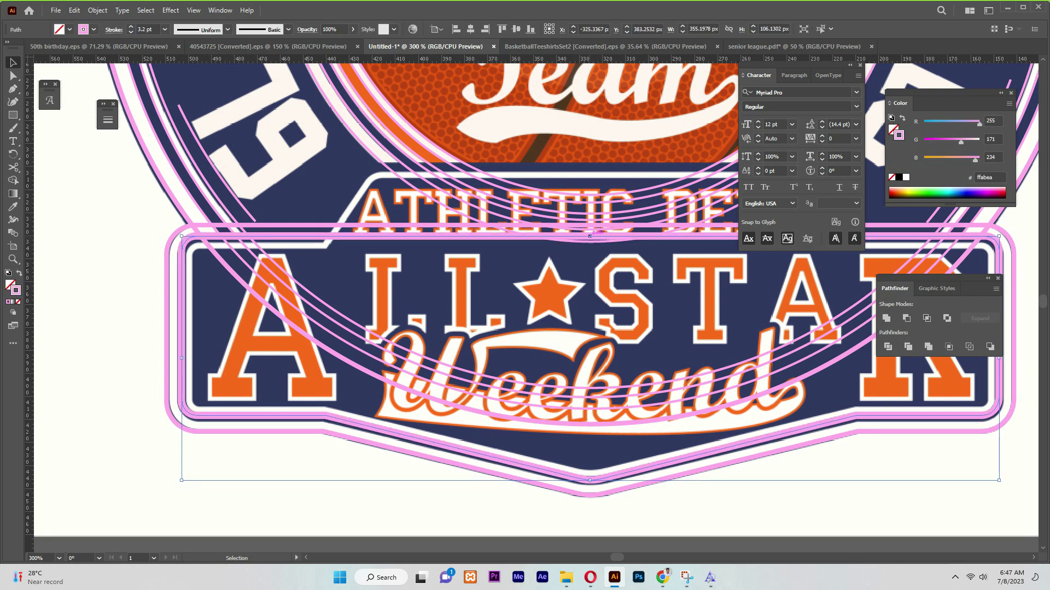
scroll(591, 239, up, 2)
drag(529, 66, 863, 371)
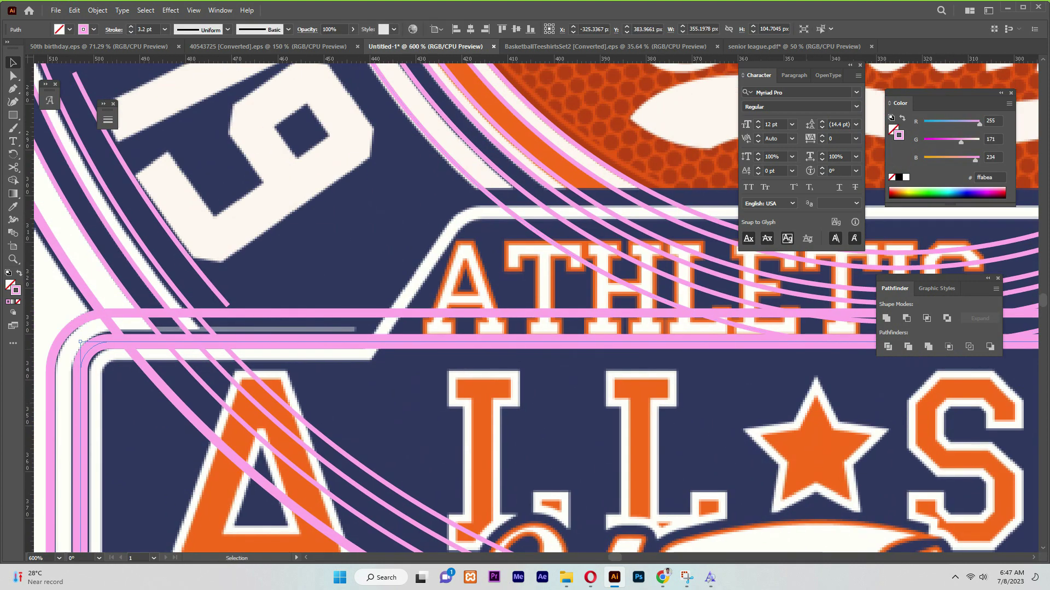
scroll(863, 371, down, 5)
scroll(563, 421, up, 3)
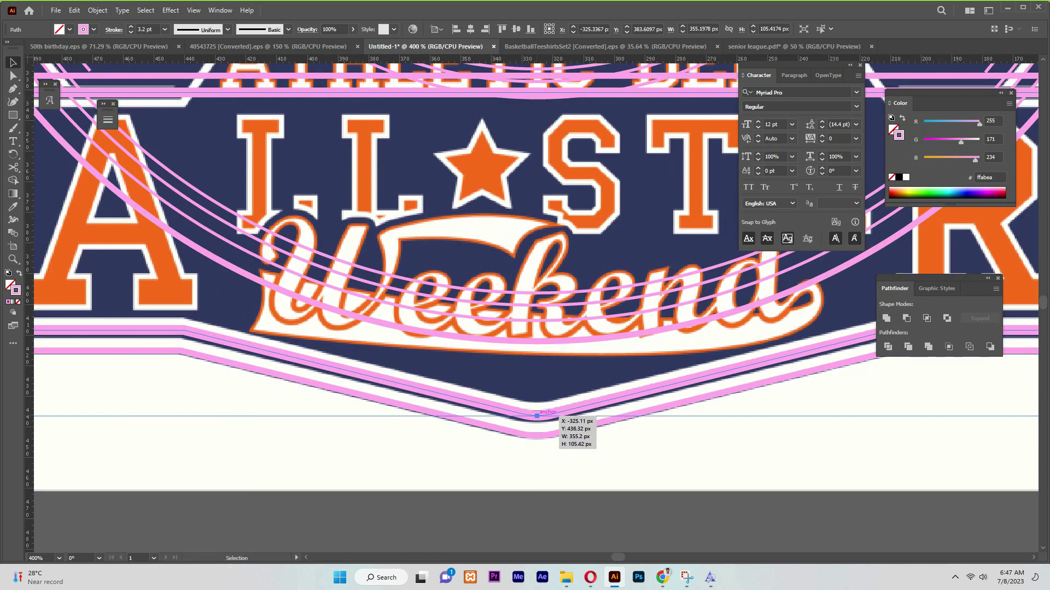
scroll(563, 328, up, 3)
scroll(536, 306, down, 3)
scroll(535, 306, up, 2)
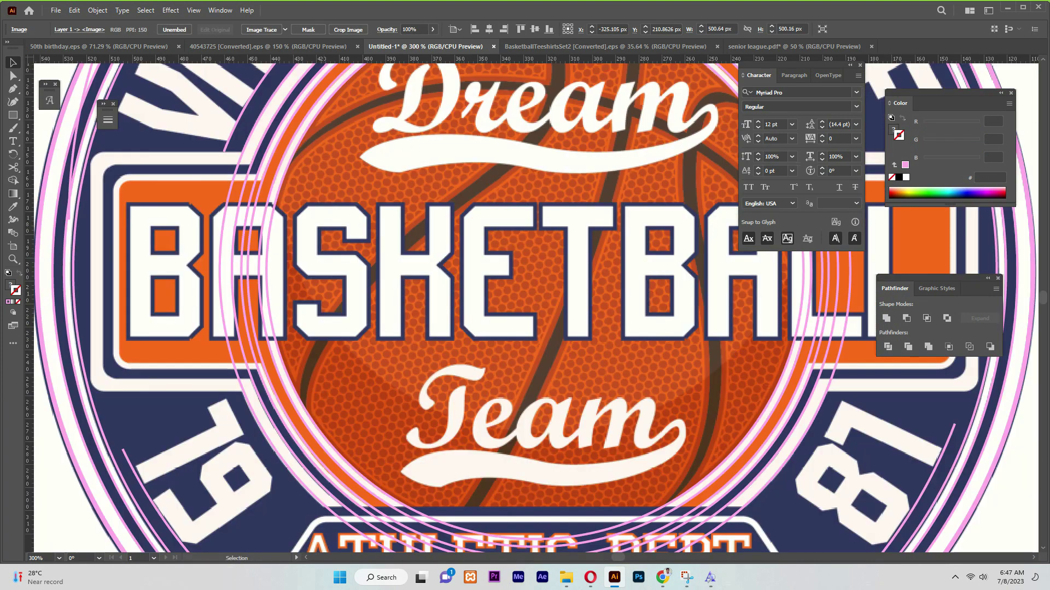
scroll(536, 306, down, 1)
scroll(535, 306, down, 2)
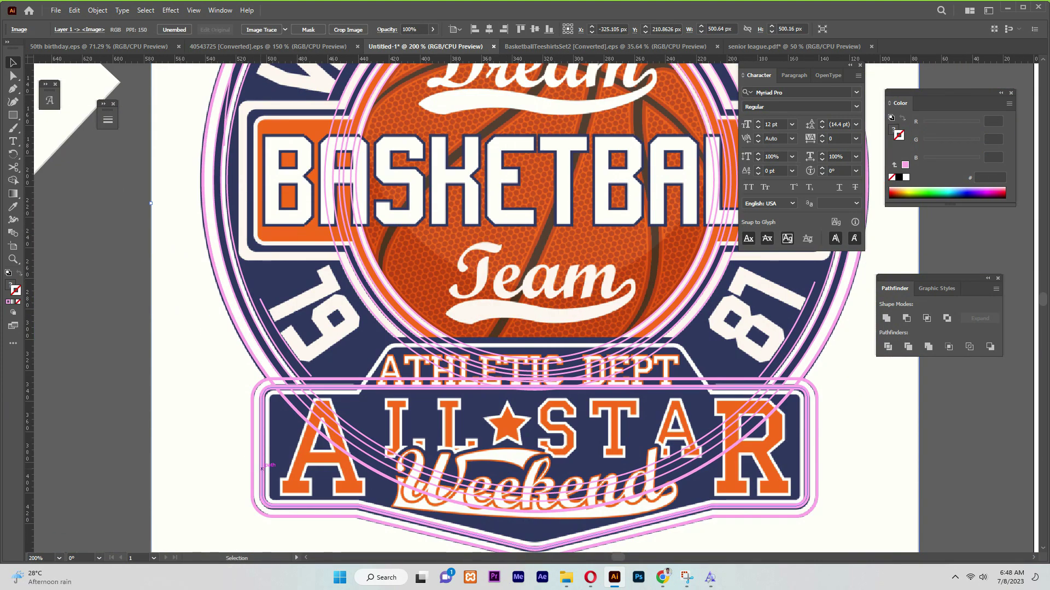
- Offset the inner pink outline by -4 px with Round joins
click(808, 437)
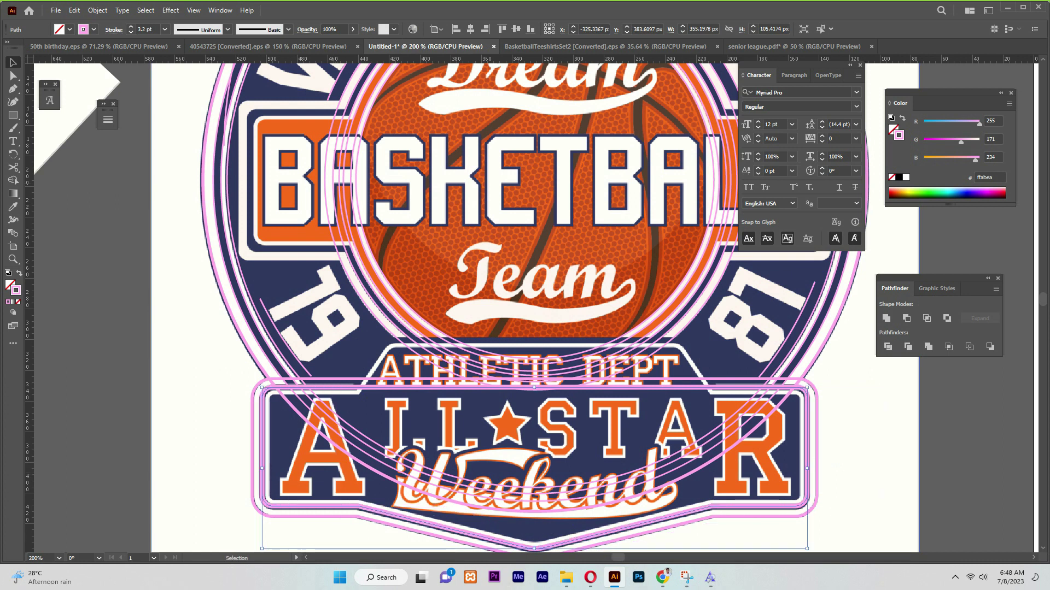
click(97, 10)
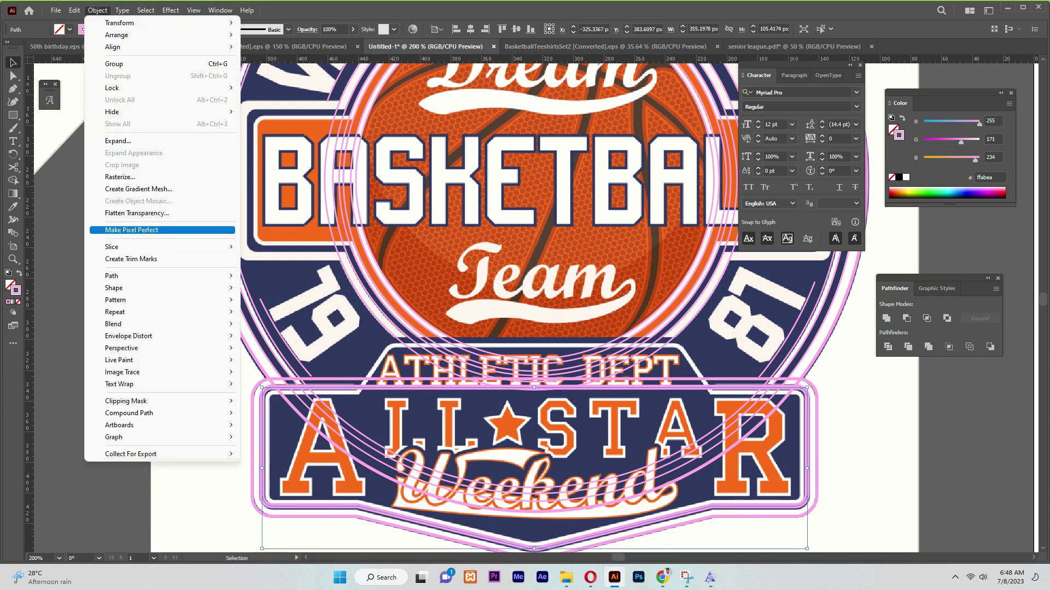
click(284, 305)
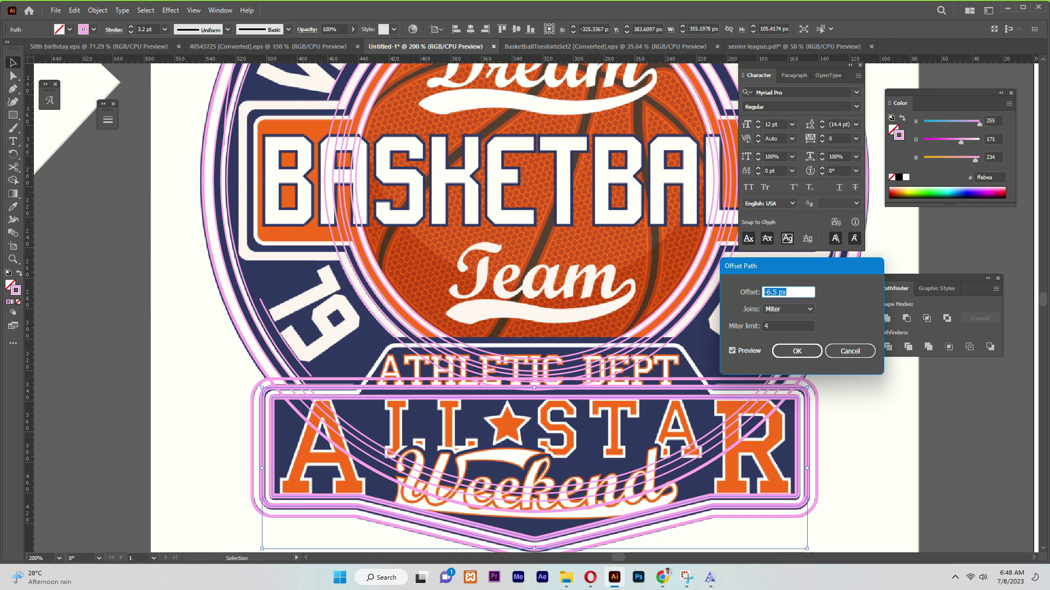
key(Tab)
key(Down)
key(Tab)
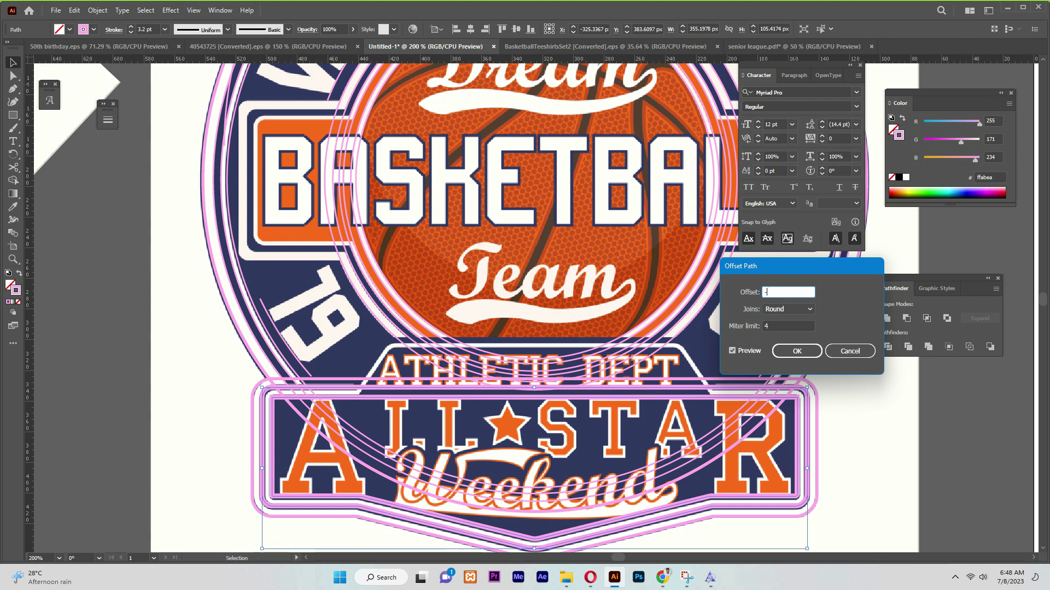
key(Tab)
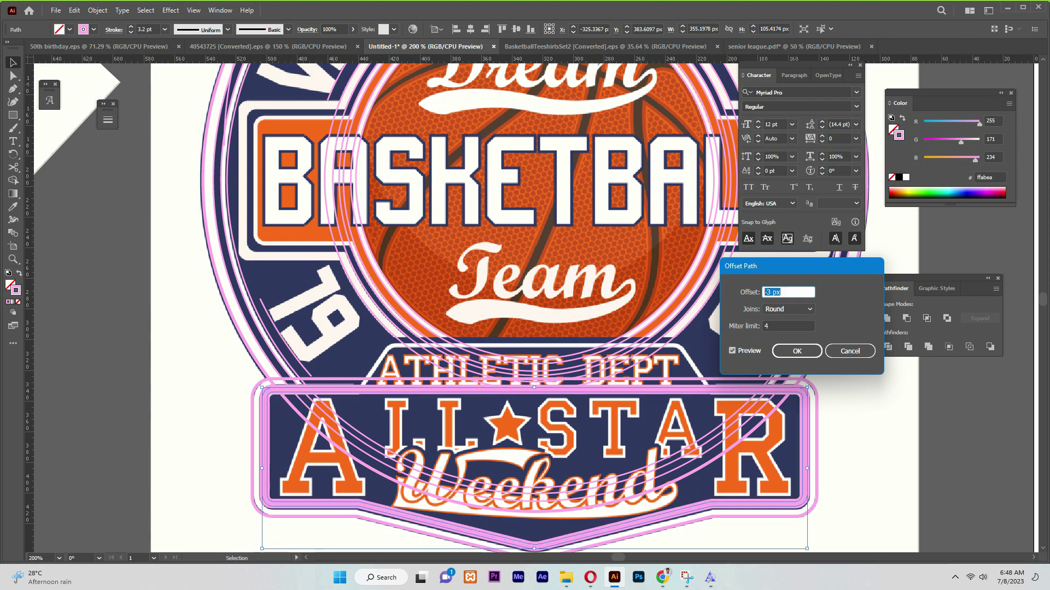
key(Tab)
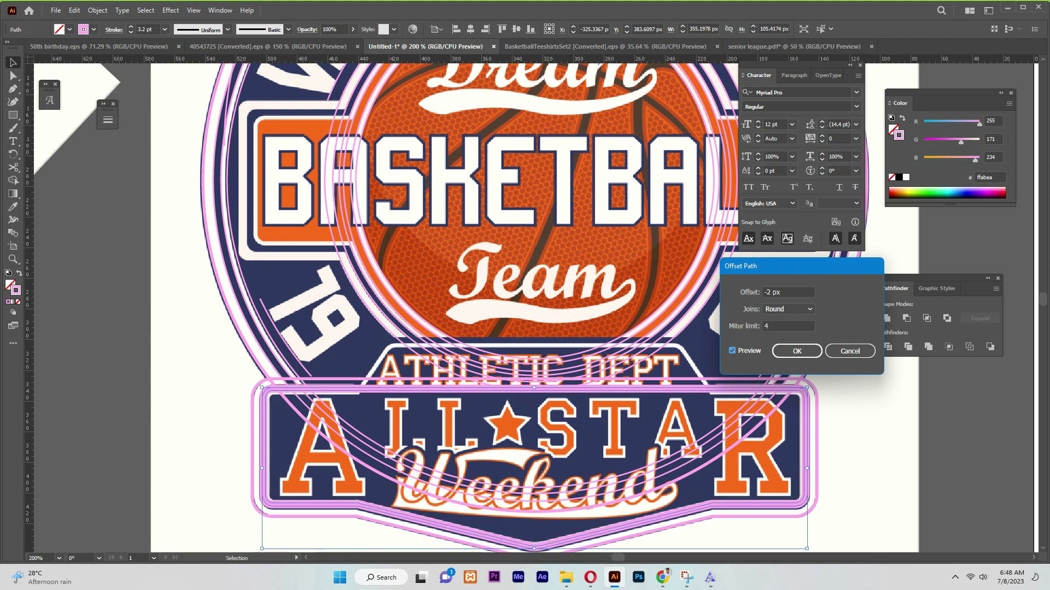
key(Tab)
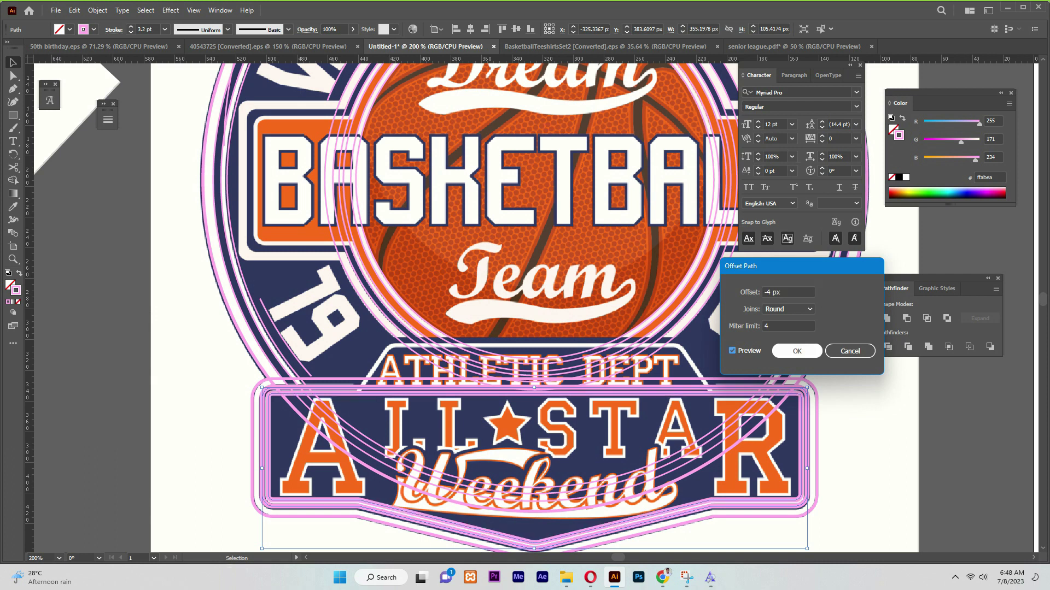
key(Return)
key(ctrl+equal)
mouse_move(204, 309)
mouse_down()
mouse_move(466, 362)
mouse_move(247, 100)
mouse_up()
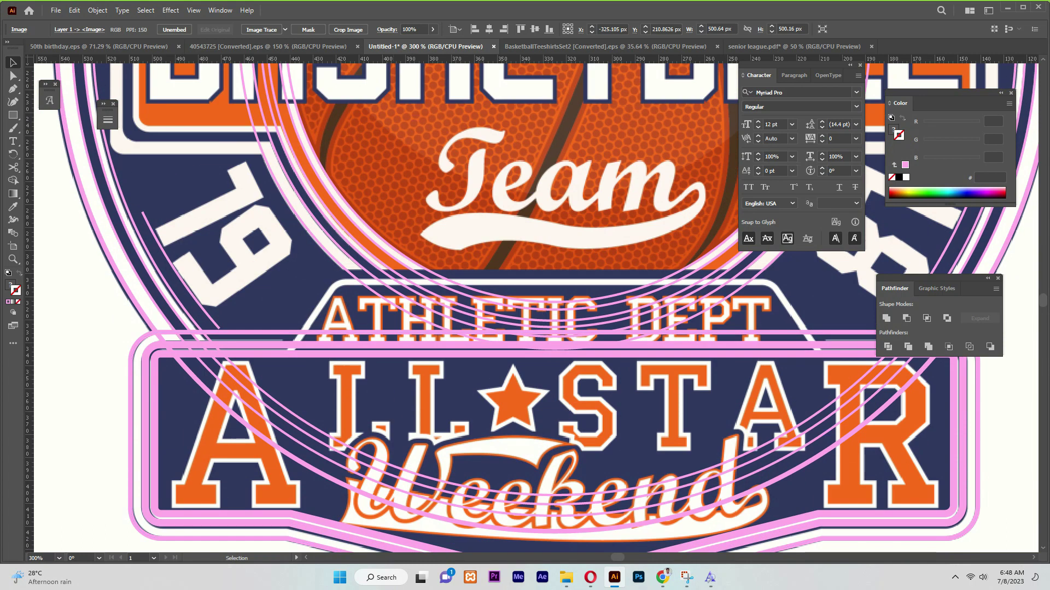
- Cut the ATHLETIC DEPT band path at its left end and delete the top segment
click(321, 355)
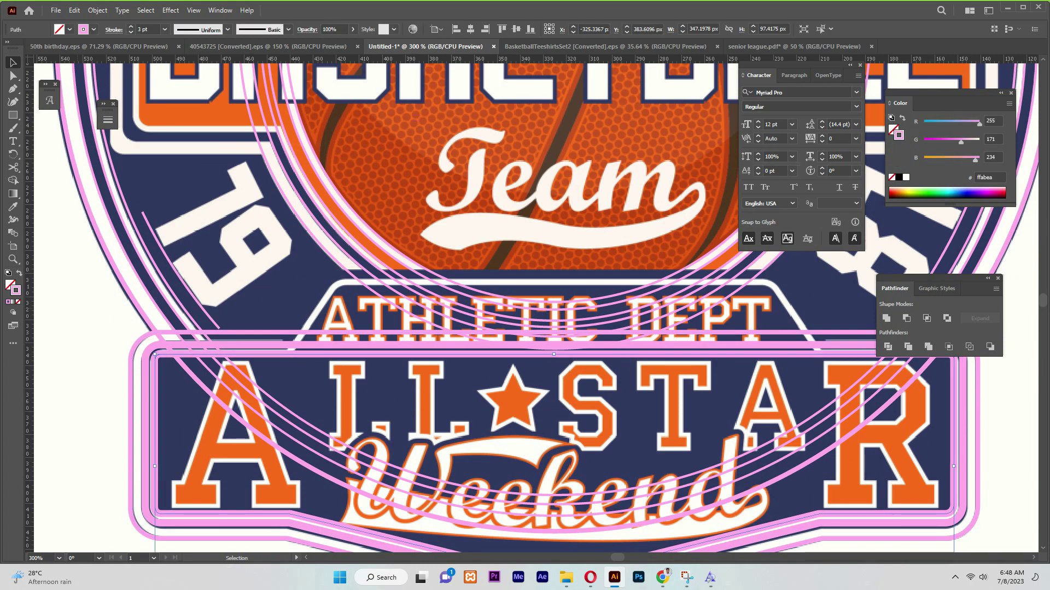
drag(159, 354, 184, 386)
key(ctrl+z)
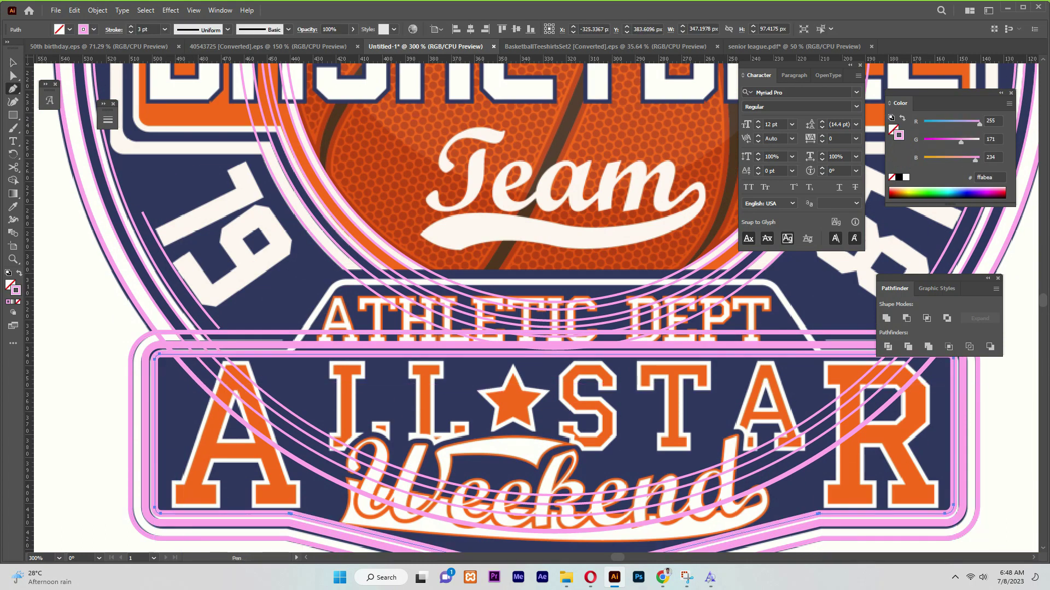
click(288, 354)
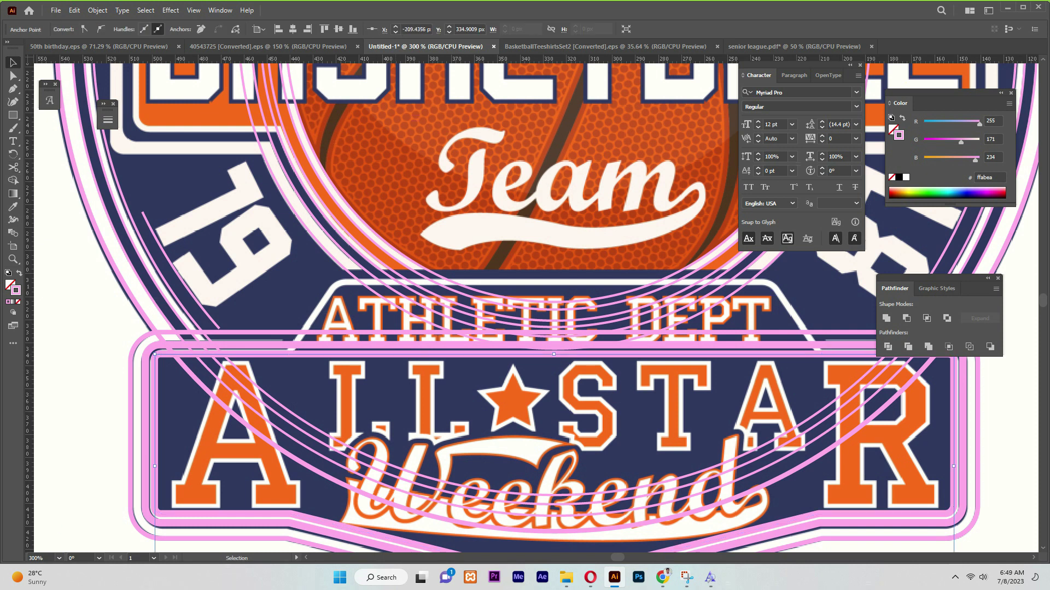
key(Delete)
- Redraw the slanted left side and flat top of the banner with the Pen
drag(288, 354, 337, 285)
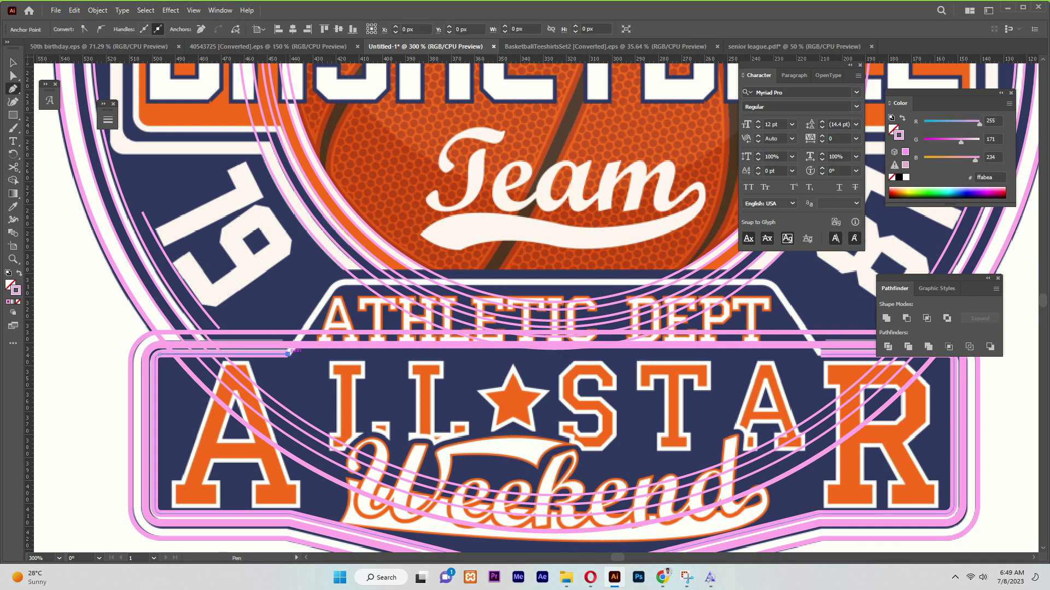
click(337, 282)
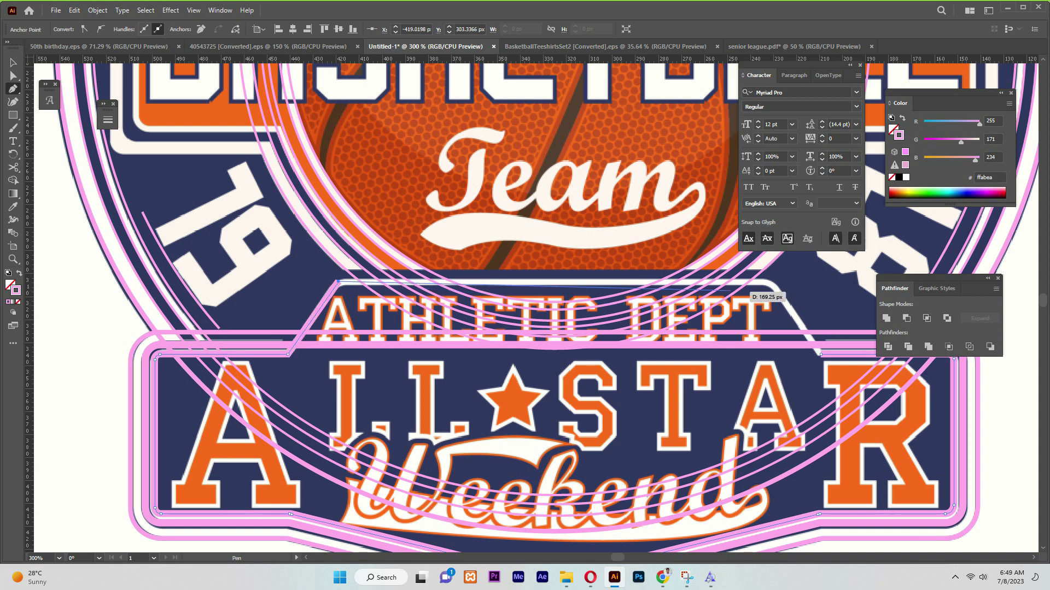
click(768, 282)
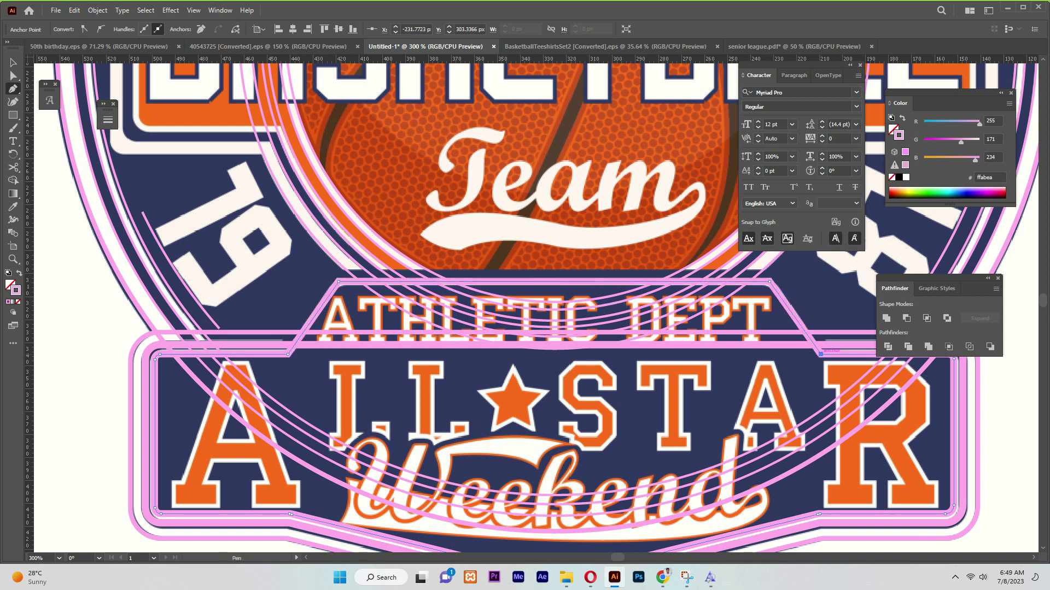
key(a)
key(ctrl+z)
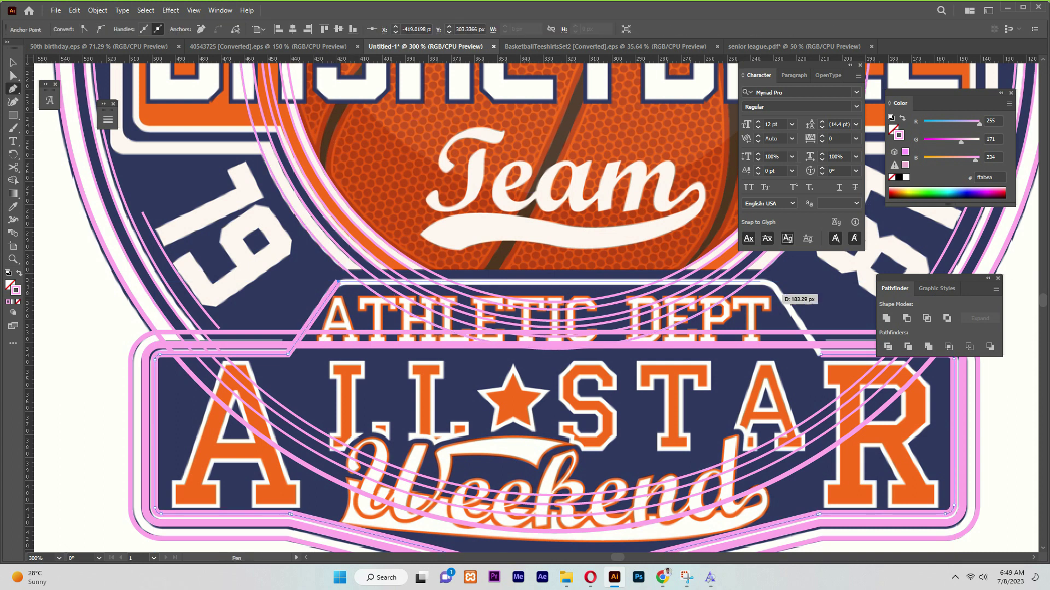
click(770, 282)
key(ctrl)
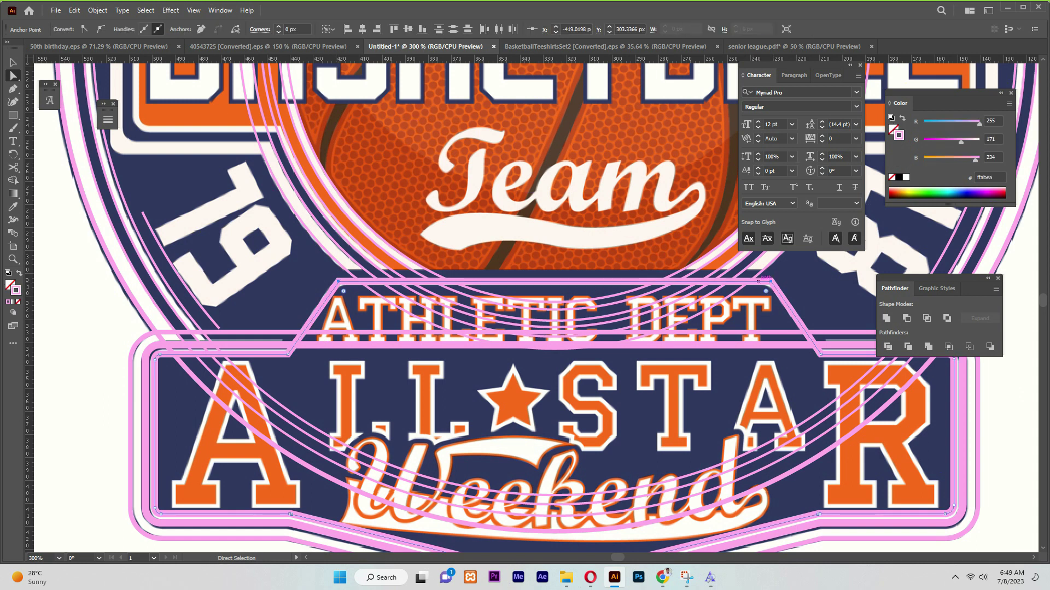
key(v)
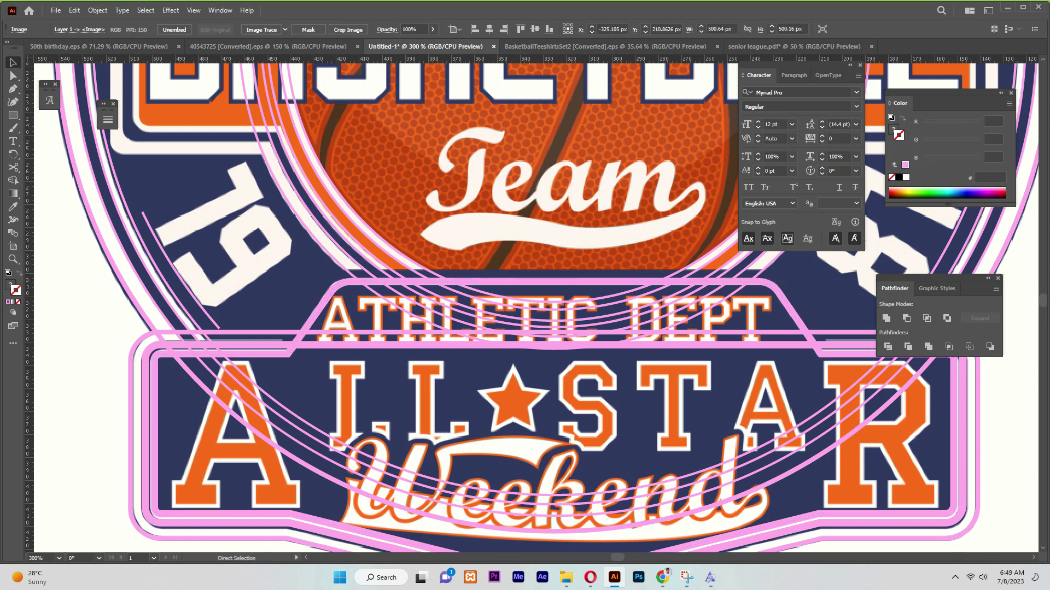
key(ctrl+minus)
- Type SENIOR LEAGUE on the circle path above Dream and enlarge it to 32 pt
scroll(327, 305, up, 1)
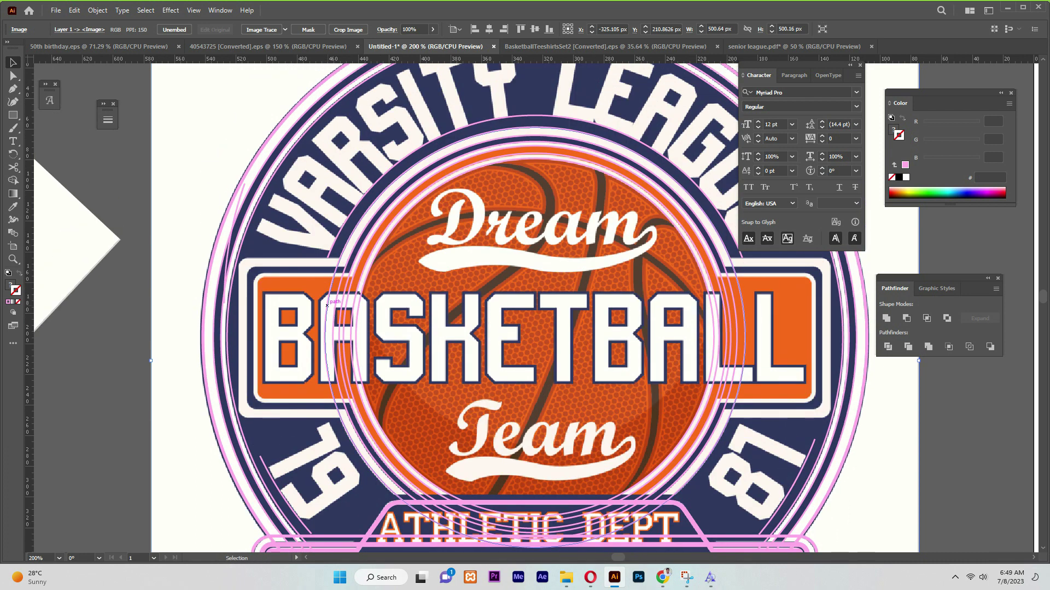
key(y)
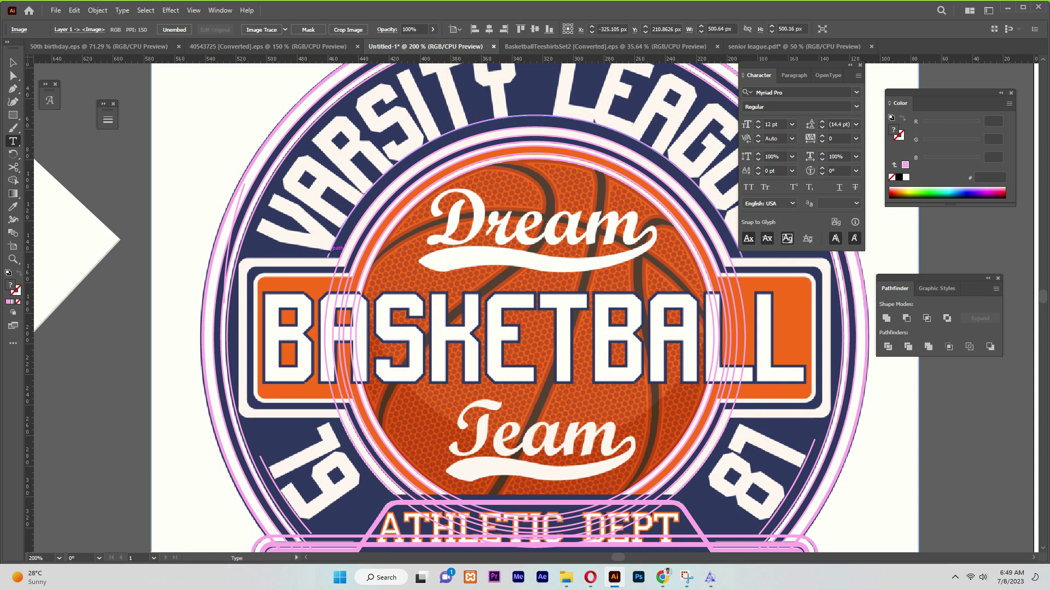
click(331, 250)
text(a)
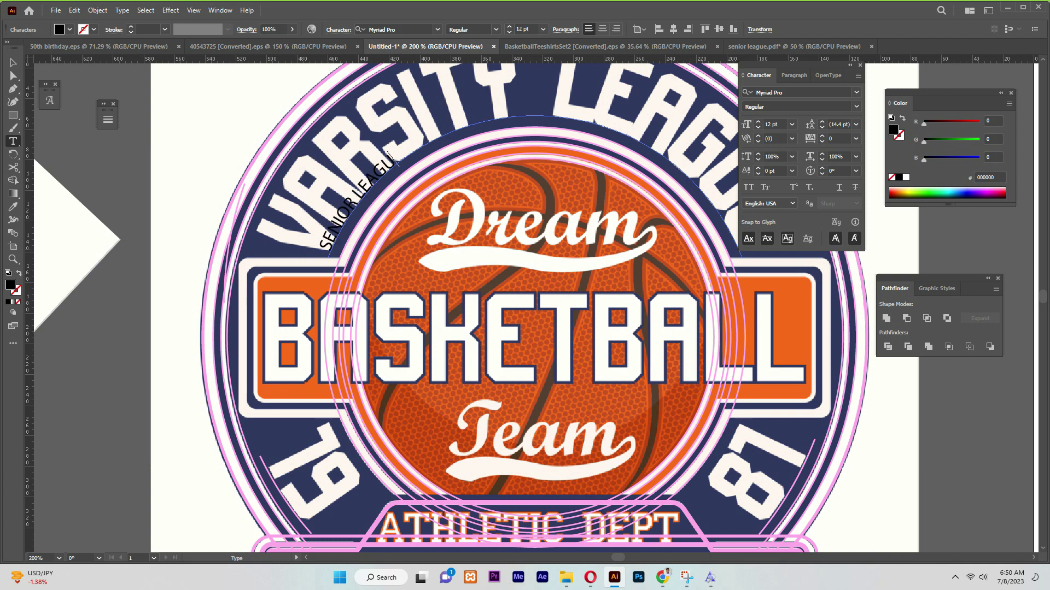
key(Escape)
key(ctrl+shift+period)
key(ctrl+shift+period)
key(ctrl+shift+period)
key(ctrl+shift+period)
key(ctrl+shift+period)
key(ctrl+shift+period)
key(ctrl+shift+period)
key(ctrl+shift+period)
key(ctrl+shift+period)
key(ctrl+shift+period)
key(ctrl+shift+period)
key(ctrl+shift+period)
key(ctrl+shift+period)
key(ctrl+shift+period)
key(ctrl+shift+period)
key(ctrl+shift+period)
key(ctrl+shift+period)
- Set the SENIOR LEAGUE font to Monbloc Heavy Ultra Condensed
scroll(534, 306, up, 2)
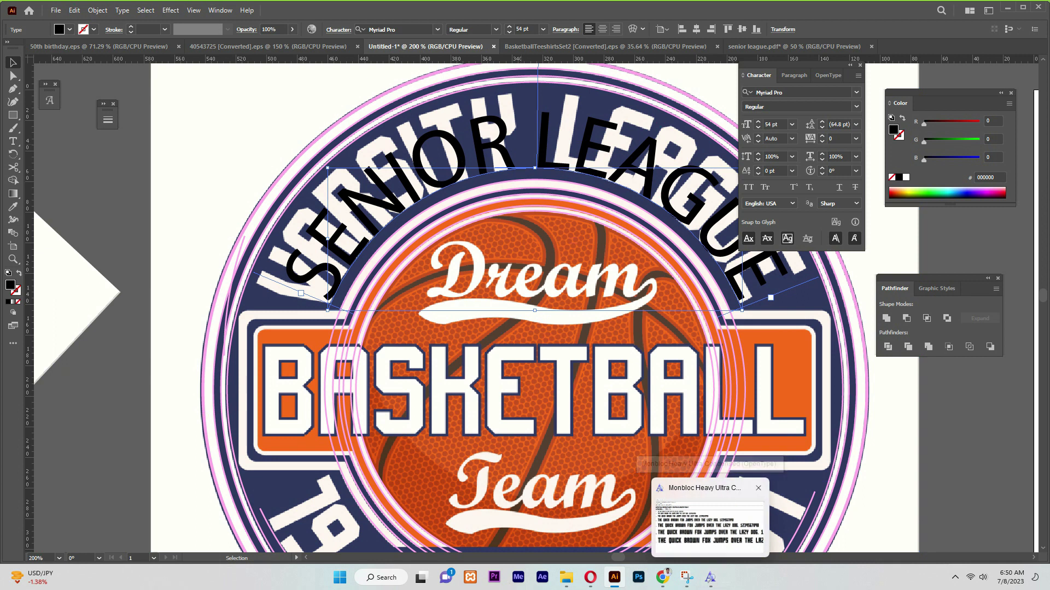
text(MOB)
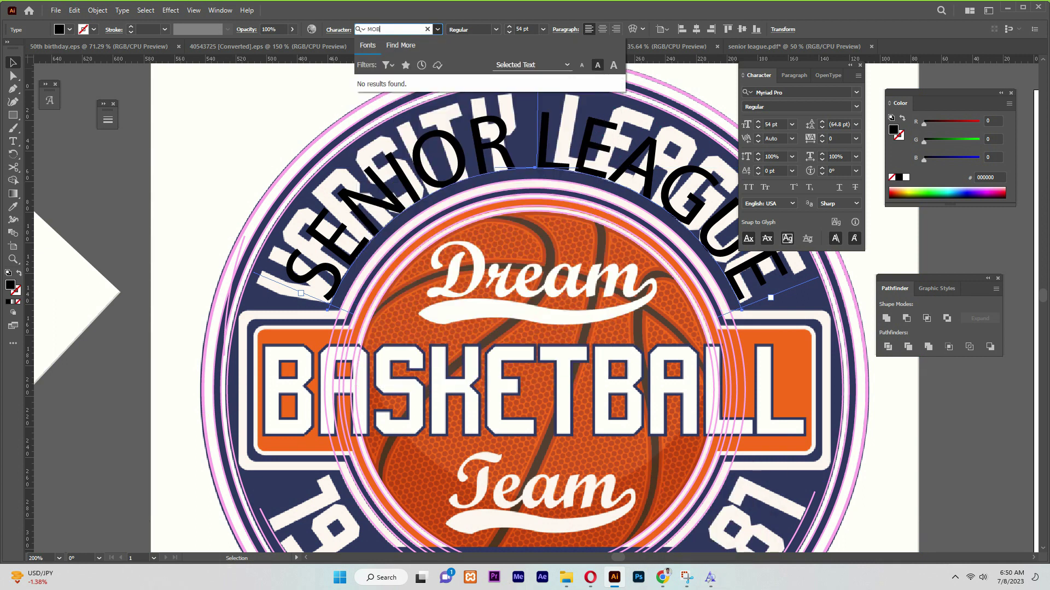
key(BackSpace)
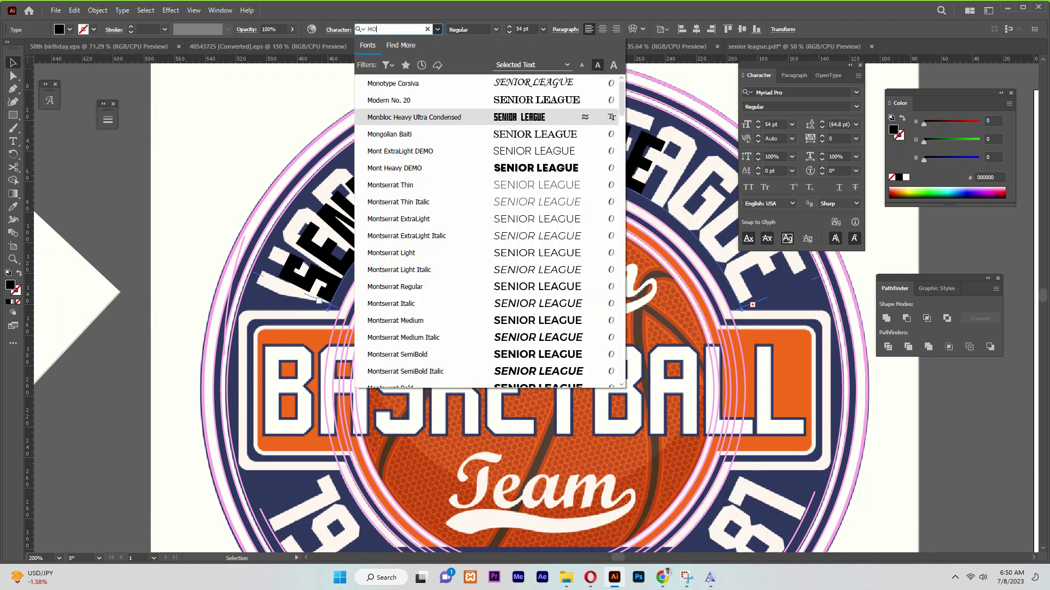
key(Return)
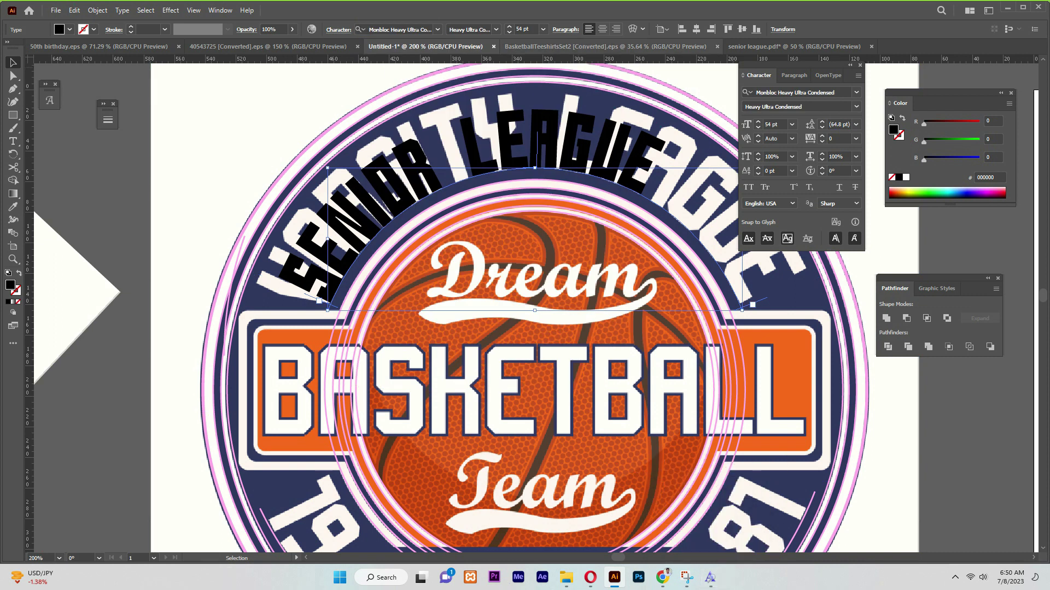
- Size the curved text at 70 pt with tracking 39
click(509, 26)
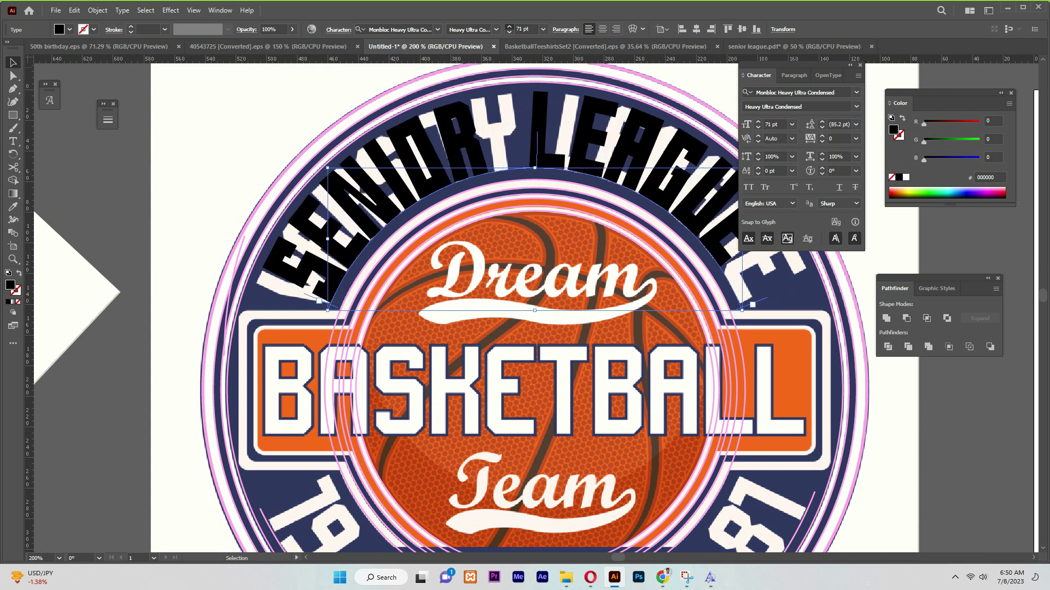
key(ctrl+shift+comma)
key(ctrl+shift+comma)
key(alt+Right)
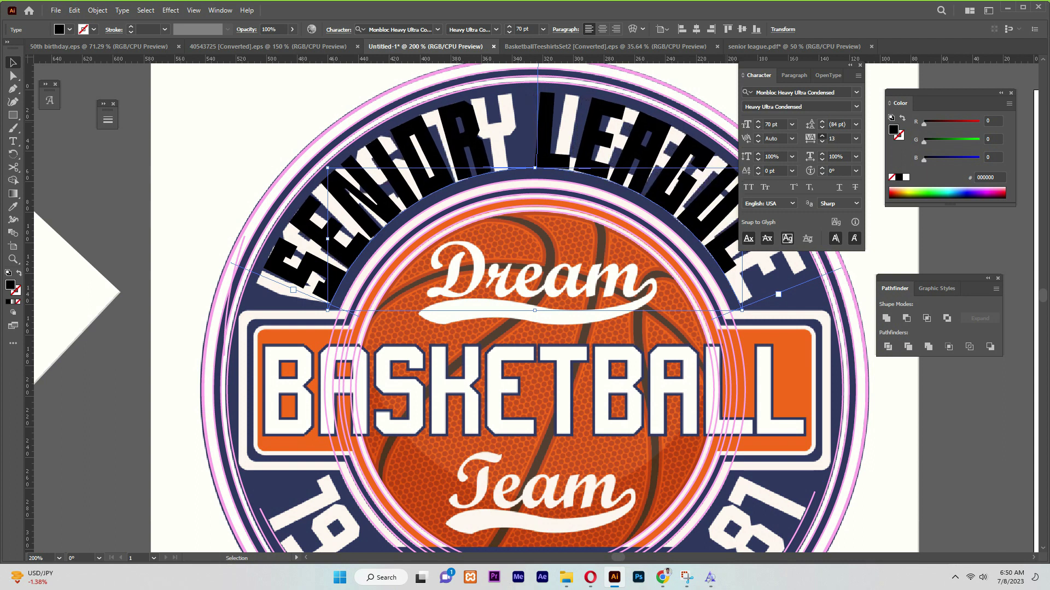
key(alt+Right)
key(alt+Right)
key(alt+Right)
key(alt+Left)
key(alt+Left)
key(alt+Left)
key(alt+Left)
key(alt+Right)
key(alt+Right)
scroll(530, 306, down, 3)
scroll(530, 306, down, 2)
key(t)
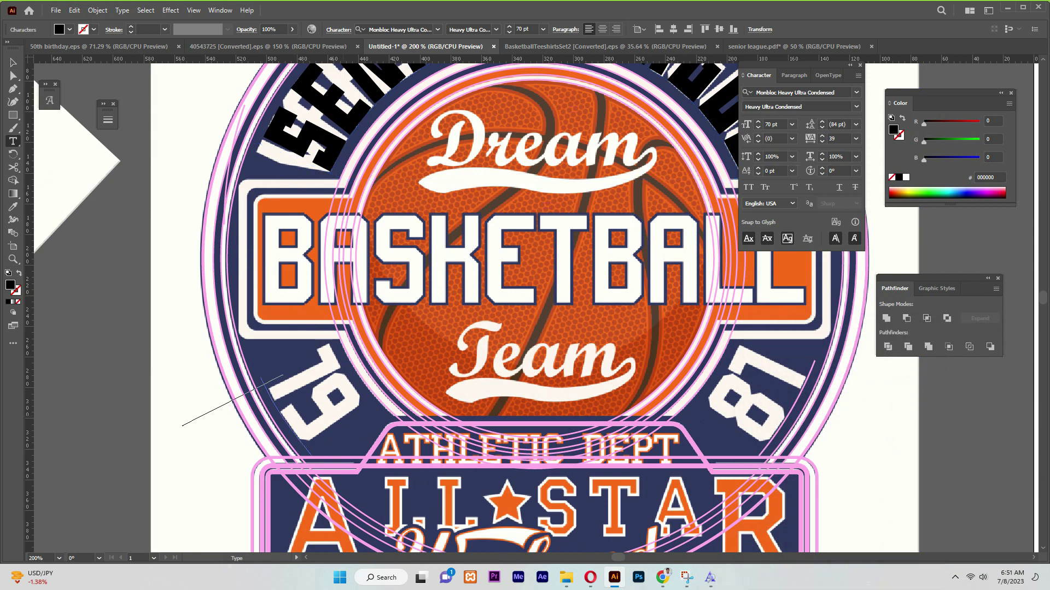
- Reflect the pink arc beside 19 horizontally and rotate it along the ring
key(Escape)
click(285, 417)
right_click(282, 427)
mouse_move(326, 353)
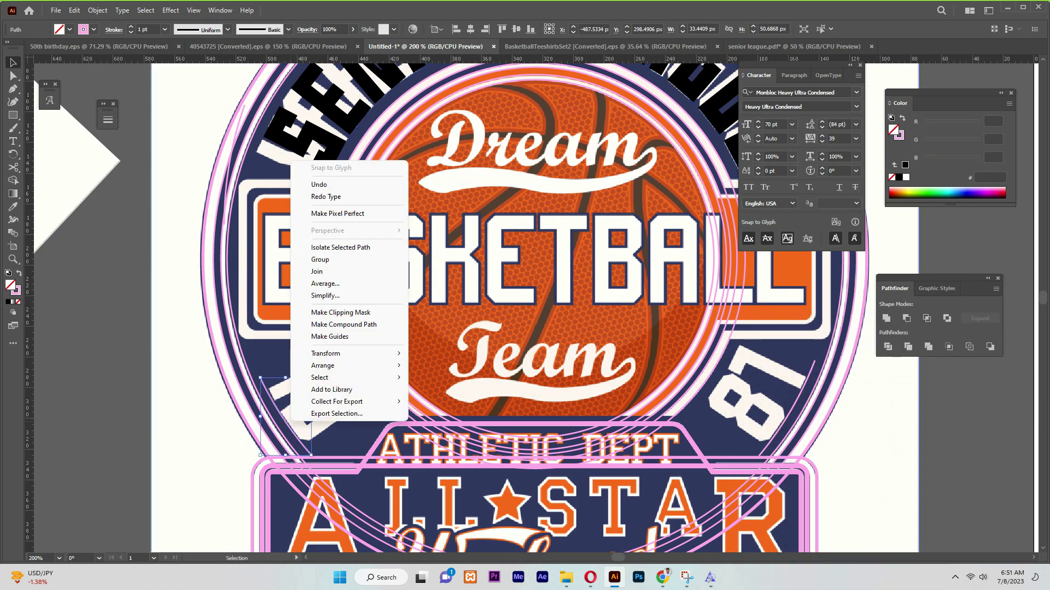
click(432, 394)
key(Up)
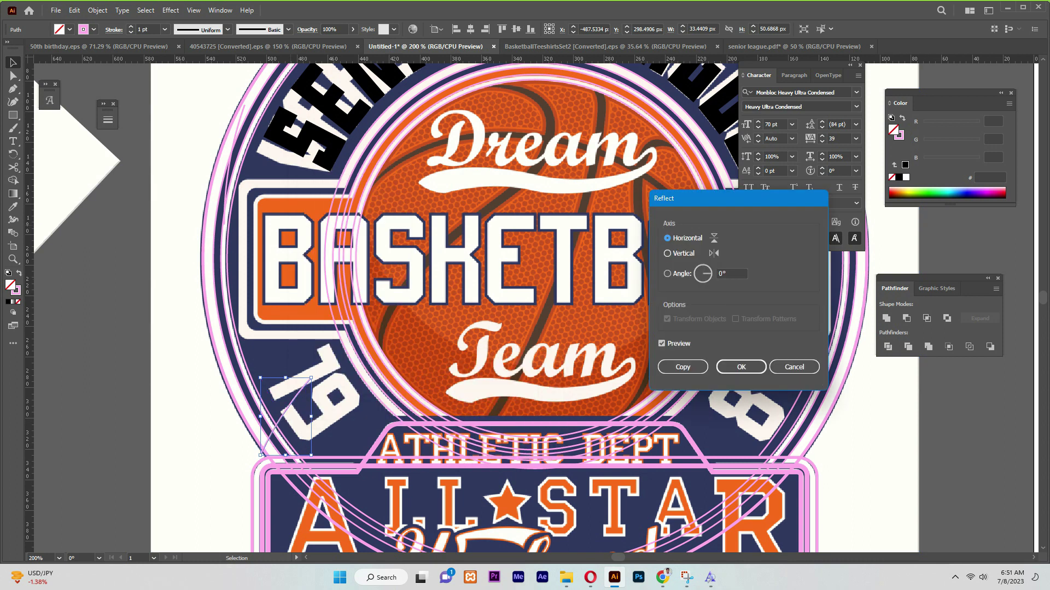
click(741, 367)
drag(314, 458, 343, 474)
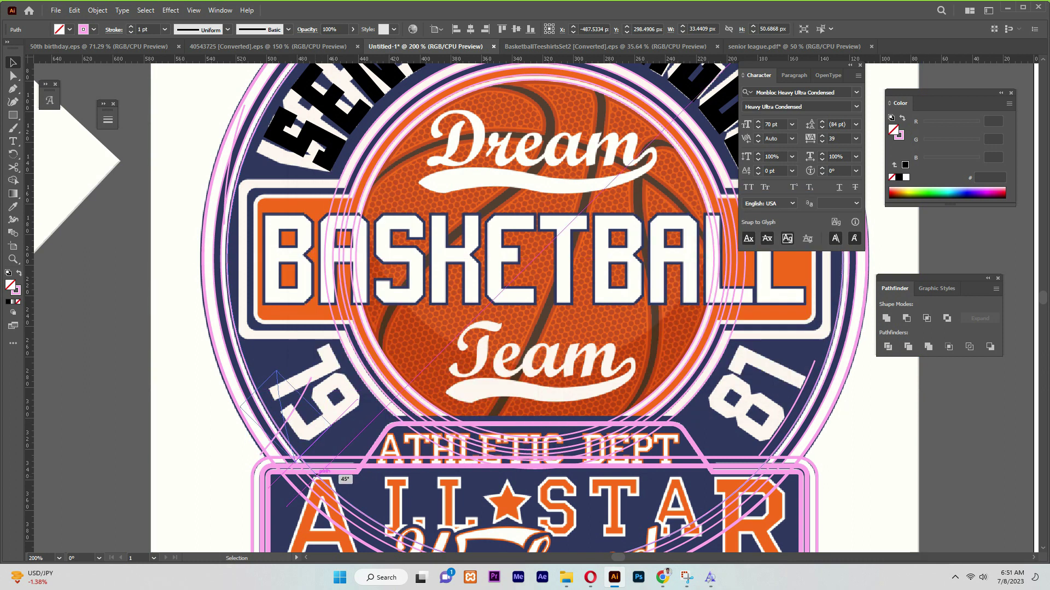
- Place the 20 text on the reflected arc and re-angle the path's end
key(t)
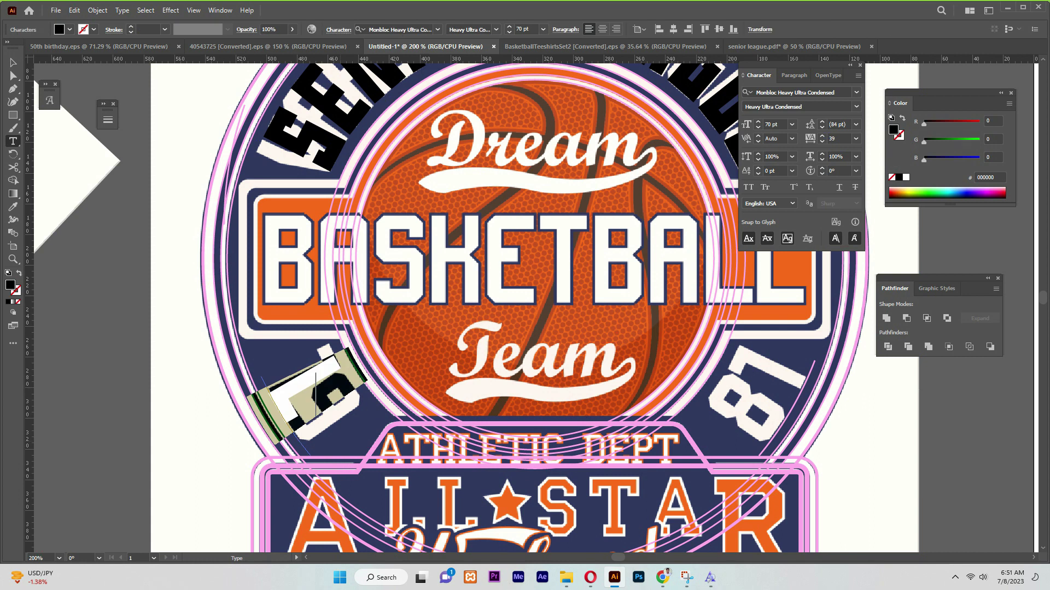
click(264, 382)
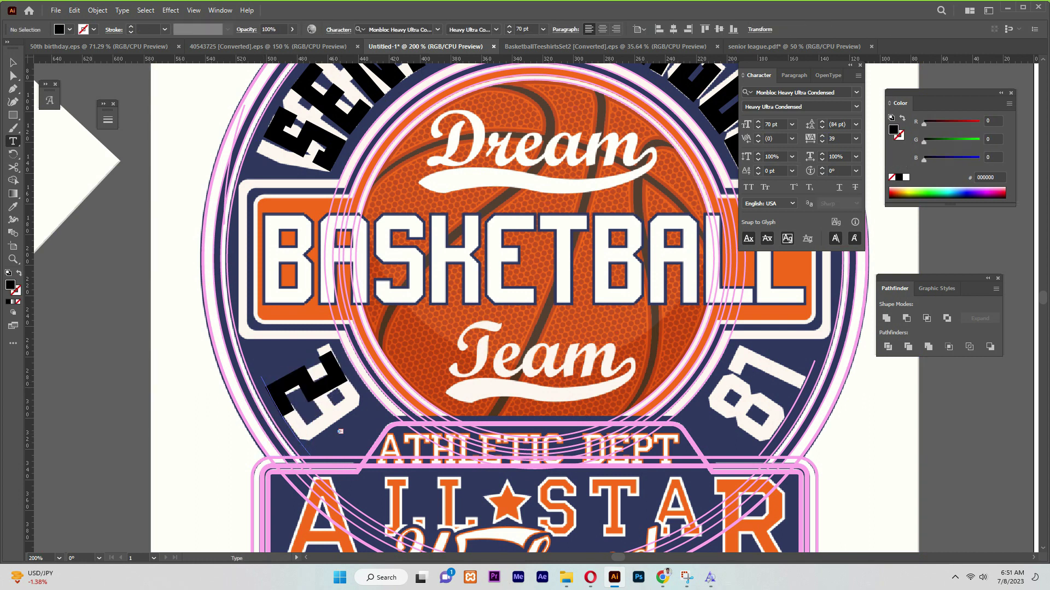
key(Escape)
key(ctrl+shift+comma)
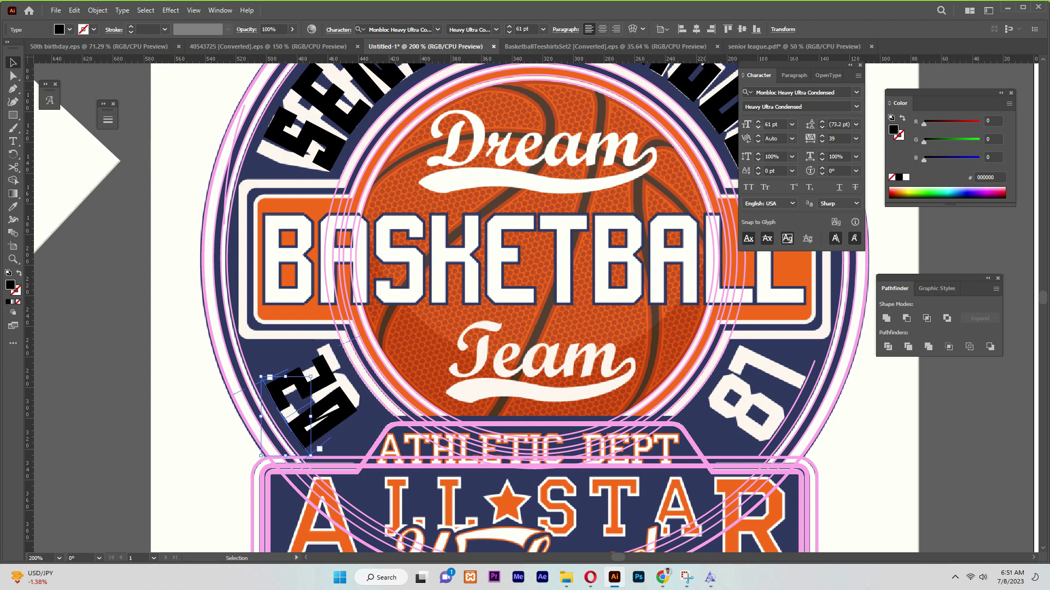
key(a)
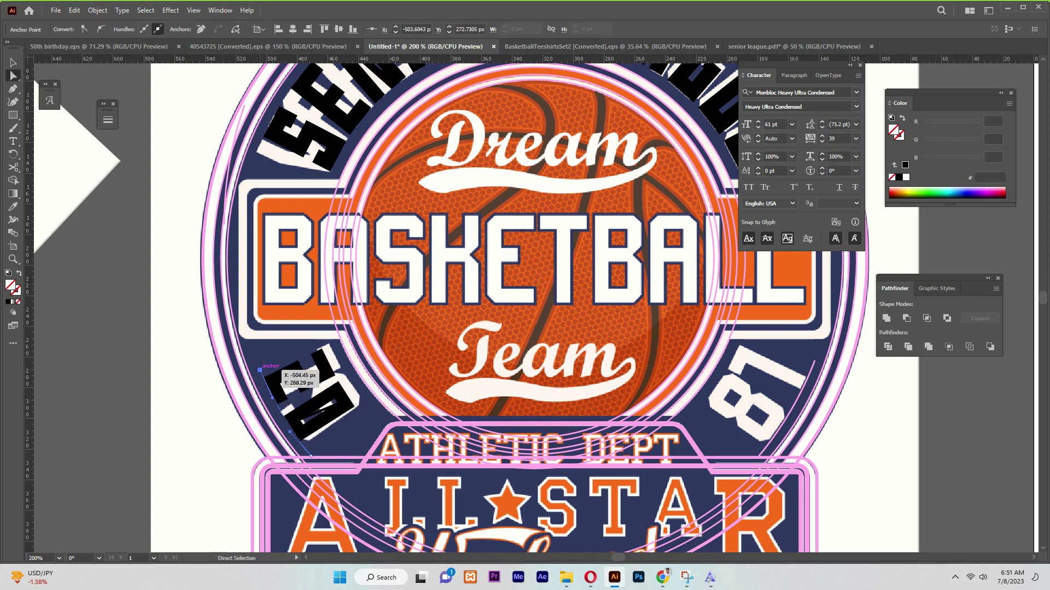
click(264, 376)
drag(263, 376, 258, 372)
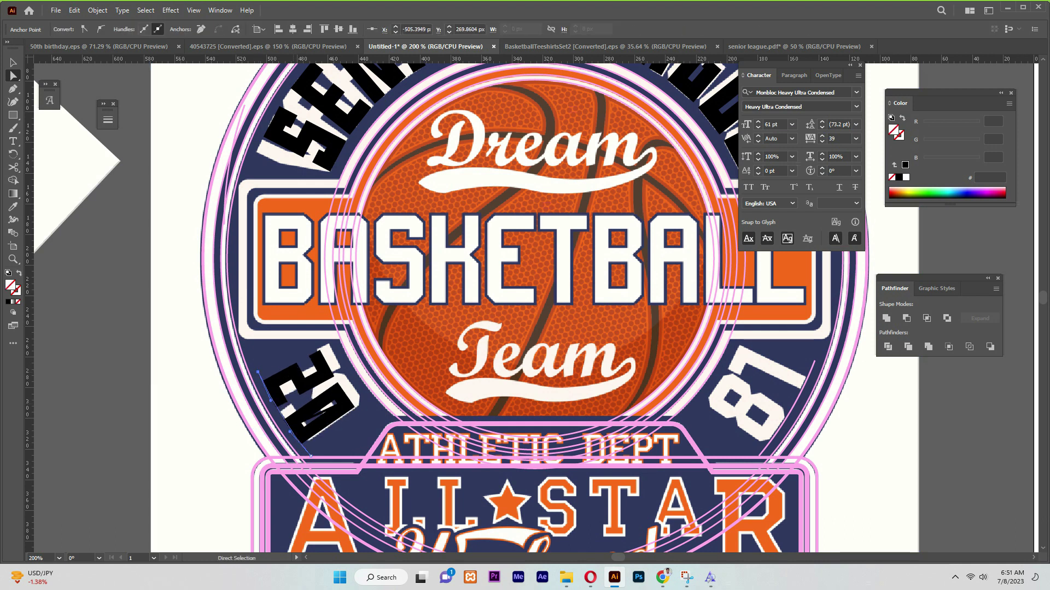
- Enlarge the 20 to 69 pt, then deselect it
key(v)
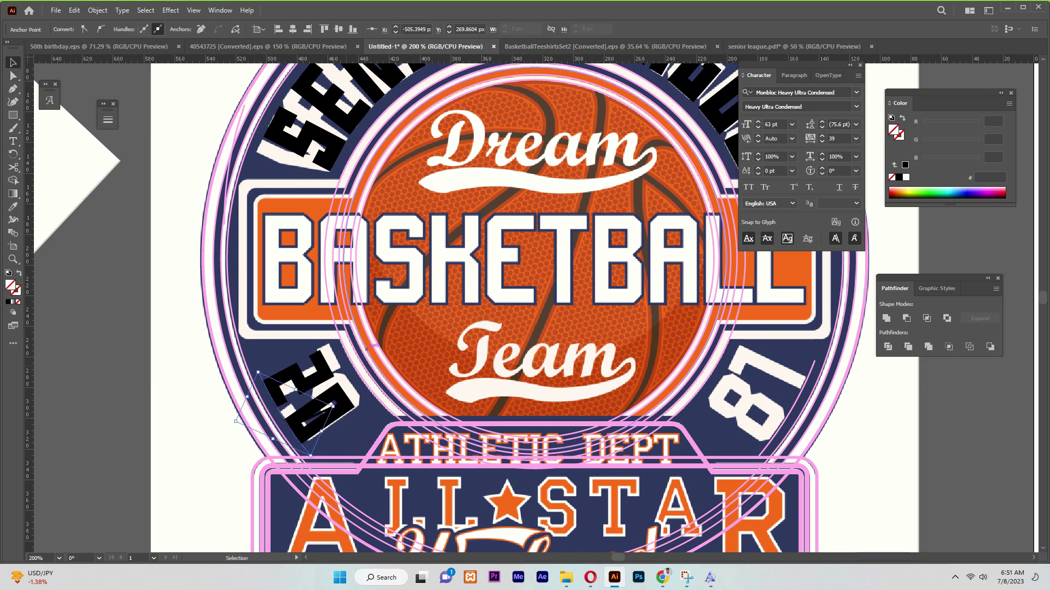
key(ctrl+shift+period)
key(ctrl+shift+period)
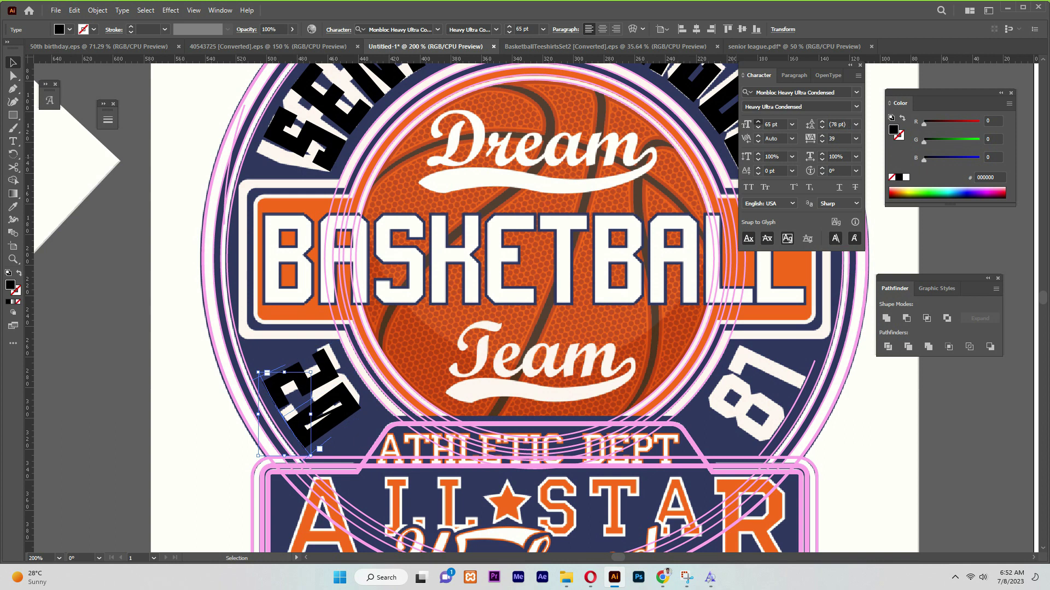
key(ctrl+shift+period)
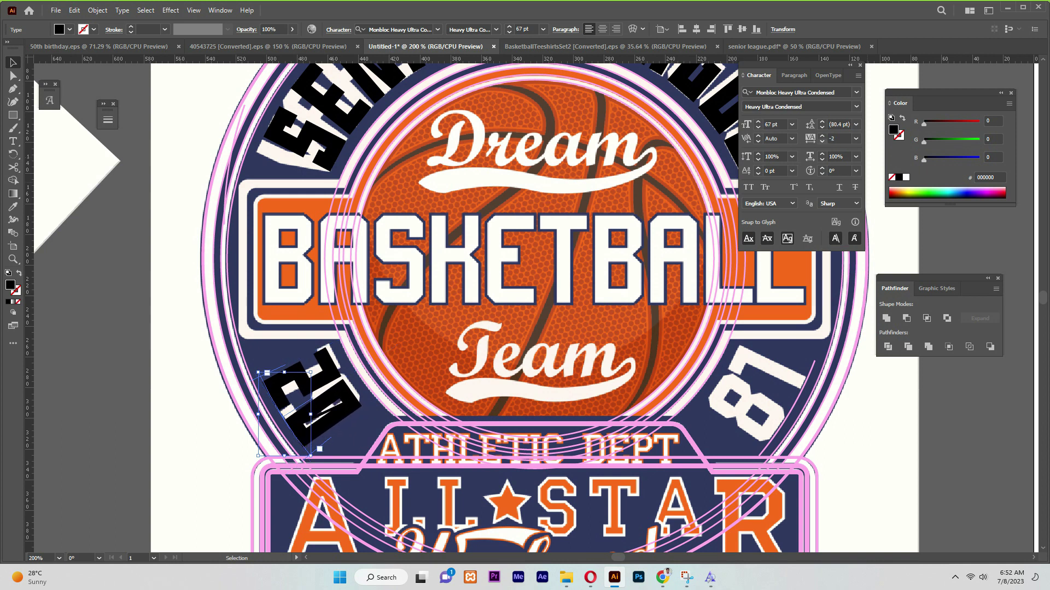
key(ctrl+shift+period)
key(ctrl+shift+a)
drag(796, 445, 707, 416)
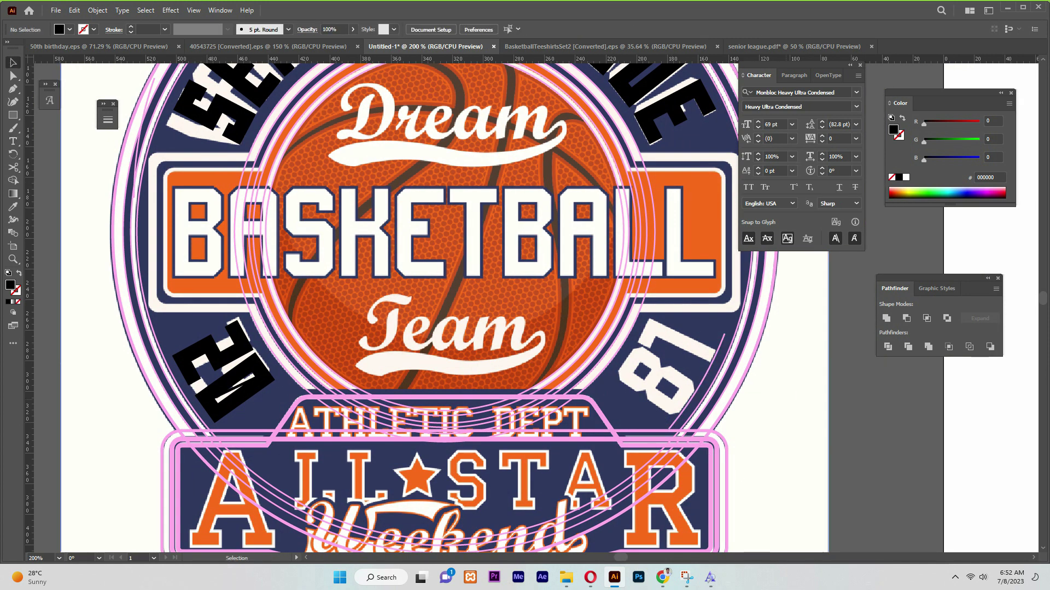
- Reflect the number path and rotate the 23 onto the ring's right-hand arc
right_click(726, 362)
key(Escape)
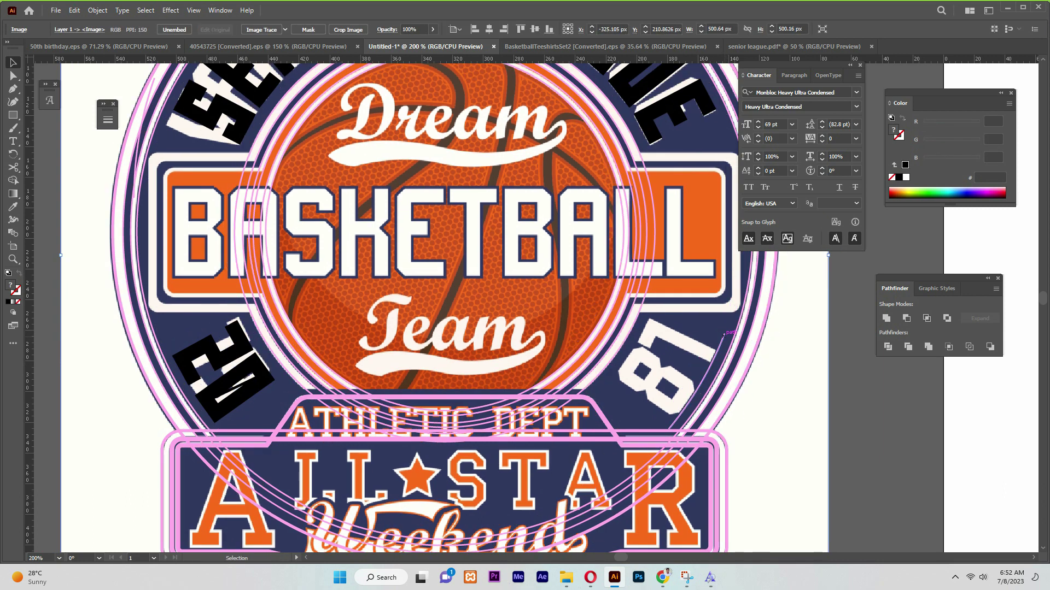
right_click(724, 334)
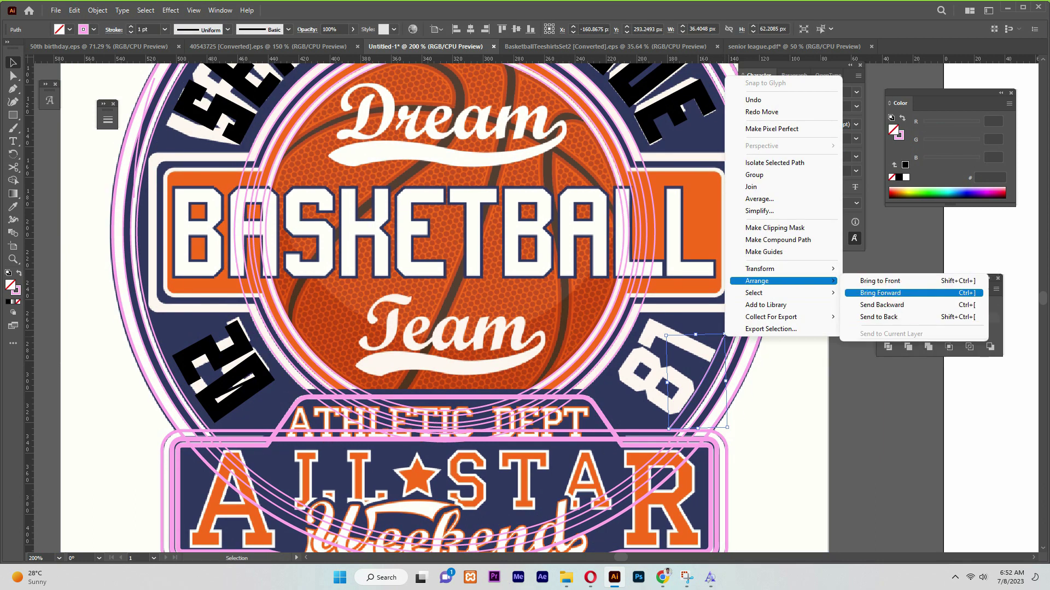
click(875, 310)
click(741, 367)
drag(727, 335, 746, 305)
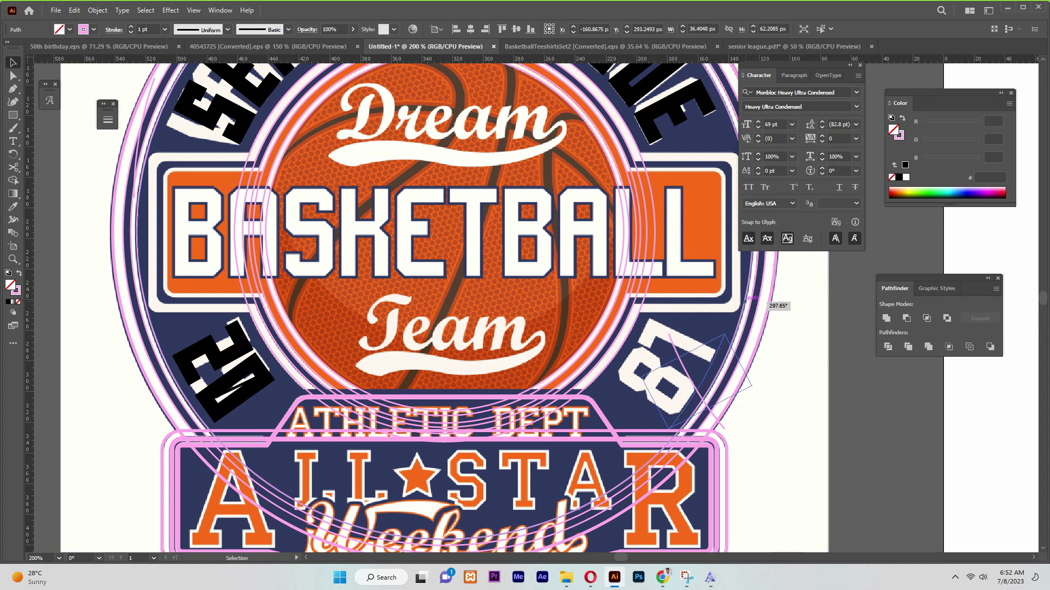
- Undo the stray area type created by the Type tool
key(t)
click(732, 353)
key(ctrl+z)
key(ctrl+z)
key(ctrl+z)
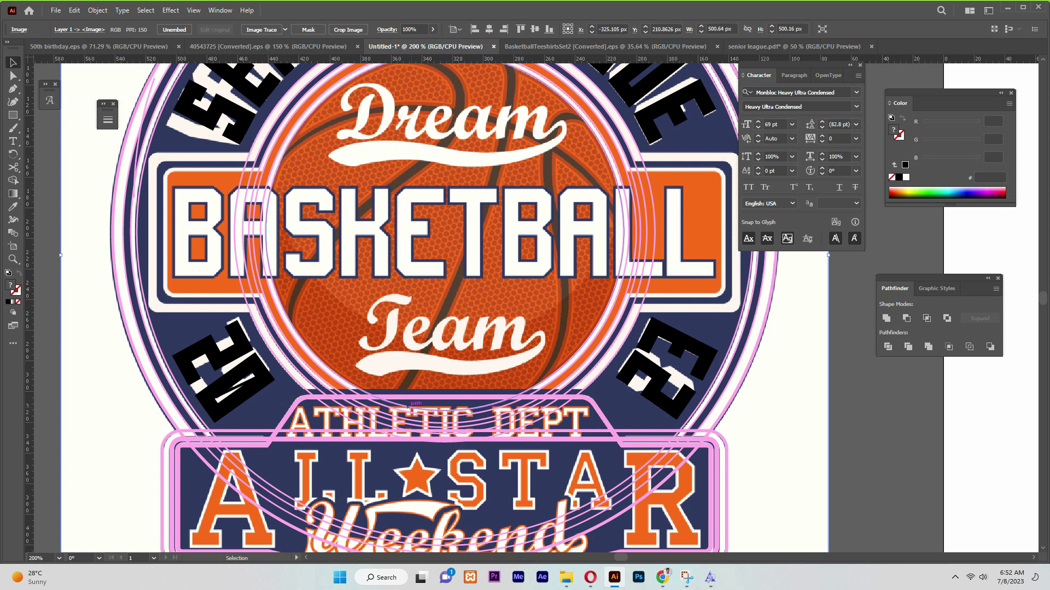
scroll(392, 435, down, 2)
scroll(392, 435, up, 2)
- Rotate the Varsity League reference image until VARSITY LEAGUE sits level across the top
key(ctrl+minus)
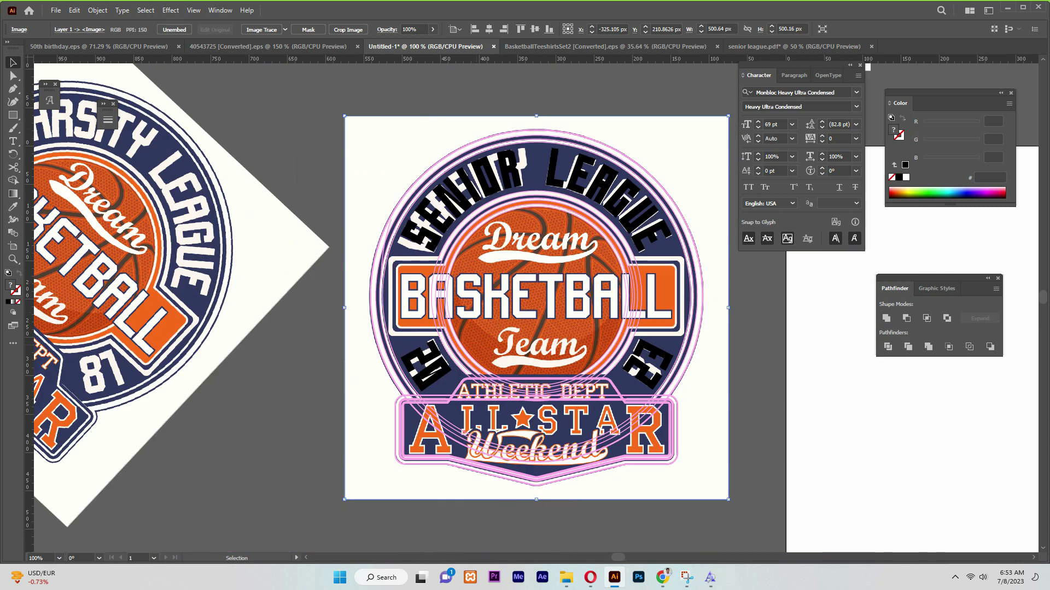
scroll(525, 306, left, 5)
drag(596, 265, 500, 61)
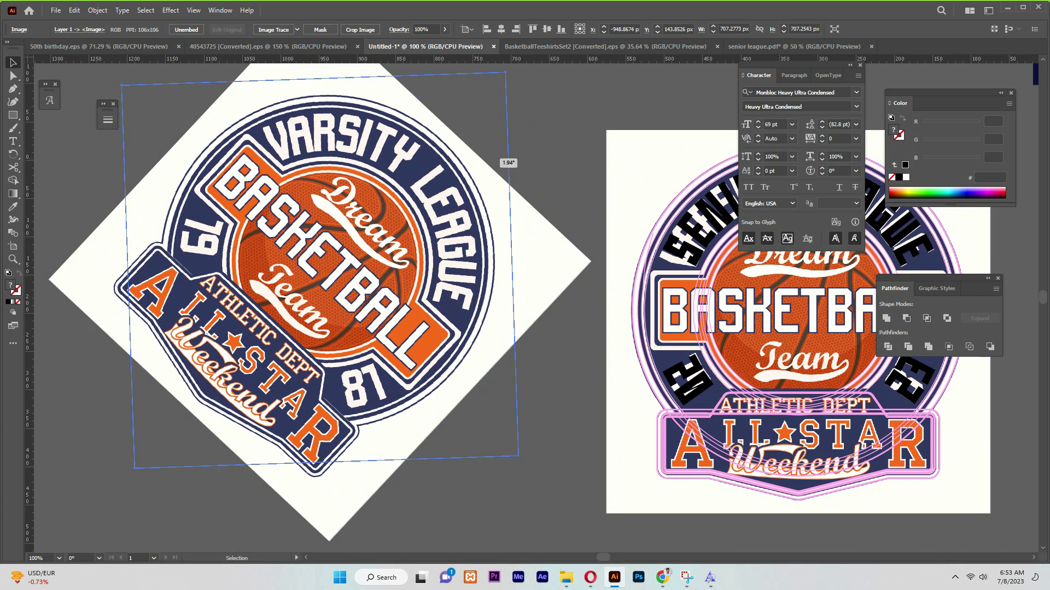
drag(526, 447, 507, 470)
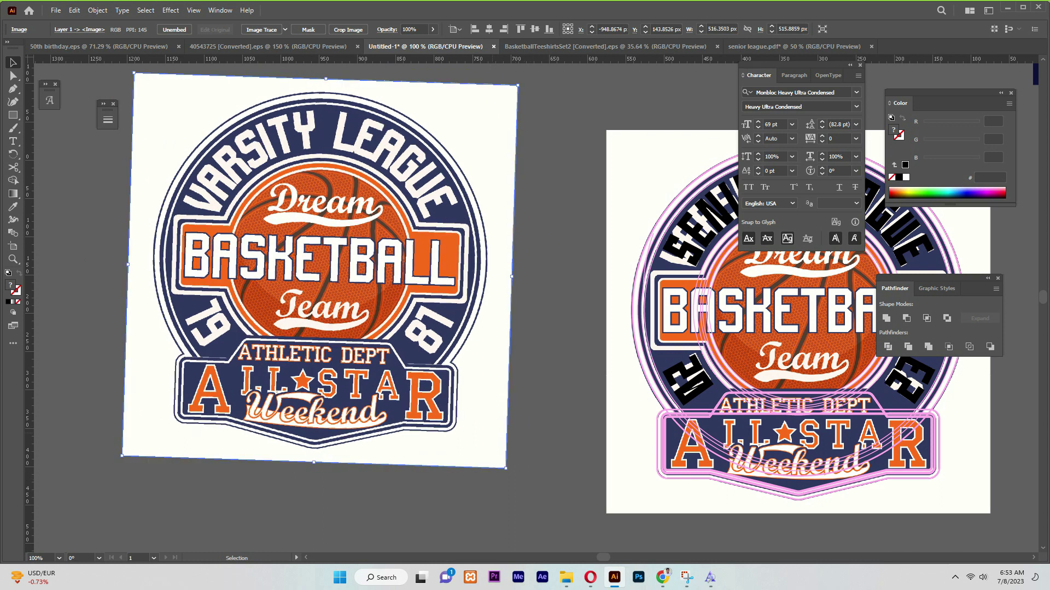
drag(508, 471, 518, 465)
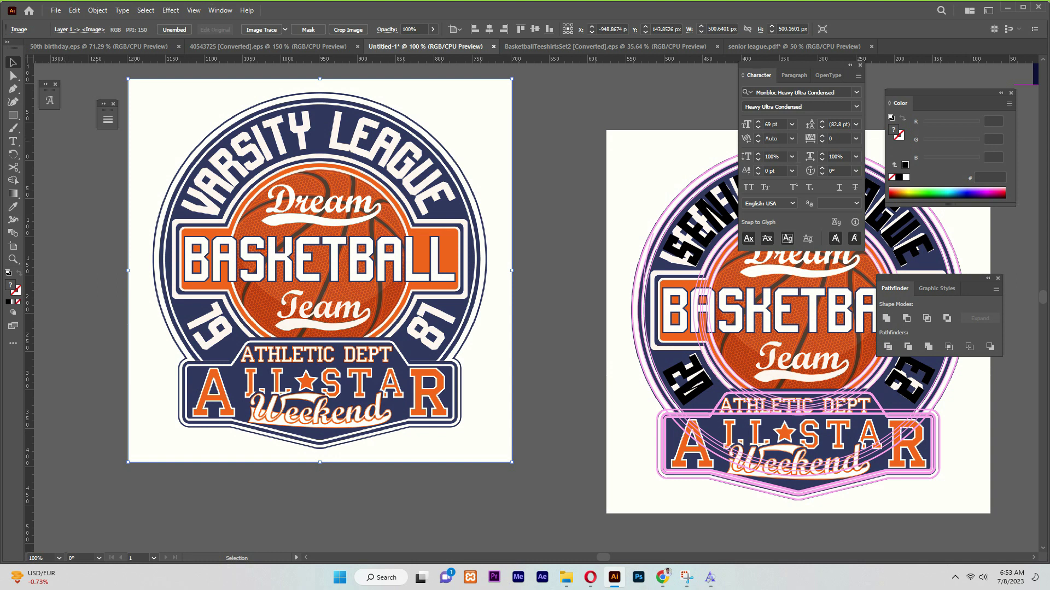
scroll(530, 306, up, 2)
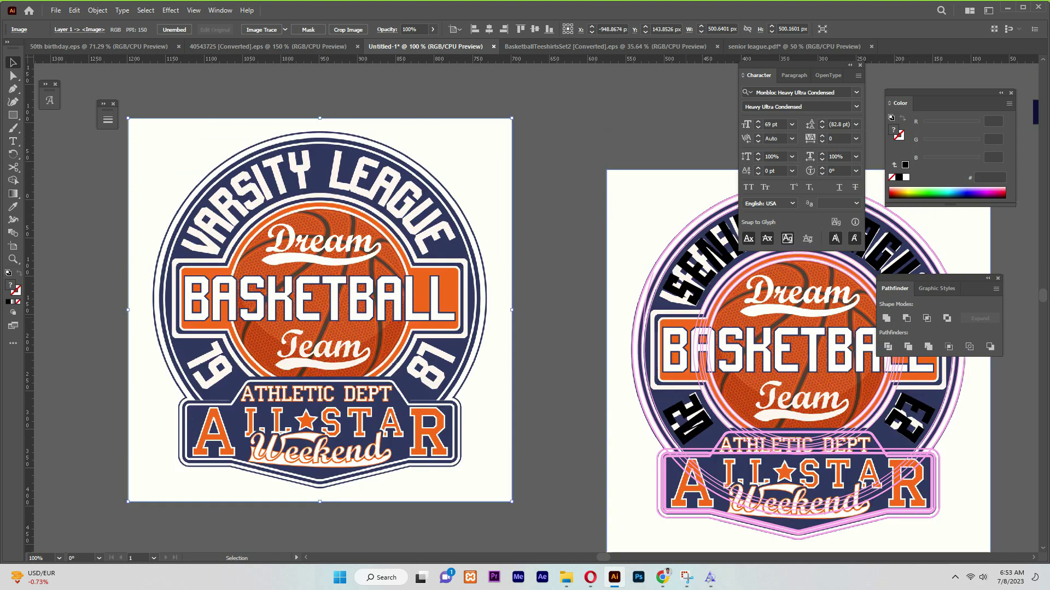
key(p)
key(ctrl+equal)
key(ctrl+equal)
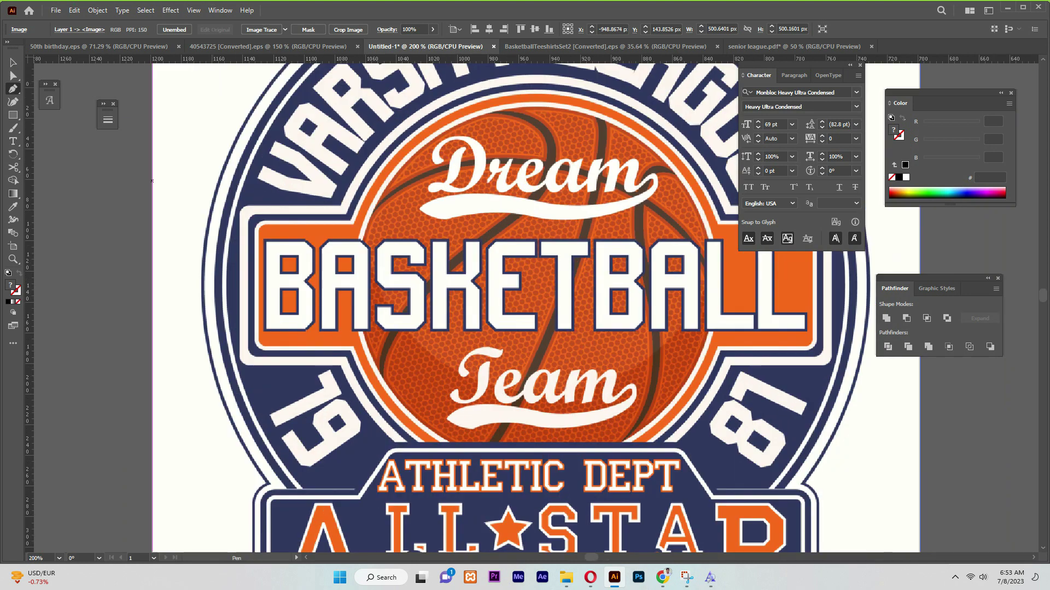
- Draw an outline-only rectangular tab left of BASKETBALL with the Pen tool
drag(930, 306, 126, 306)
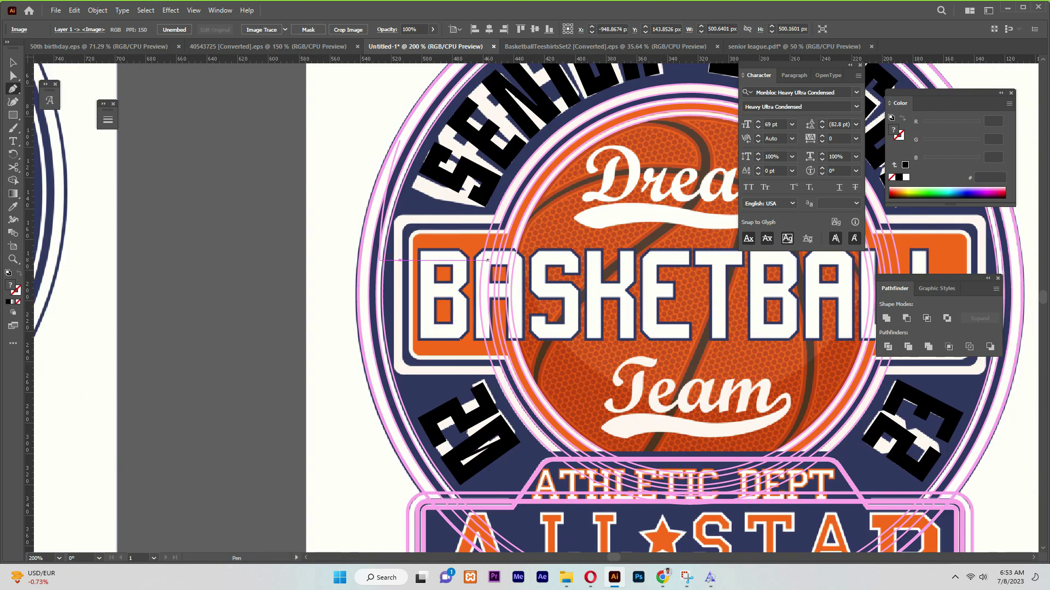
click(448, 209)
click(394, 215)
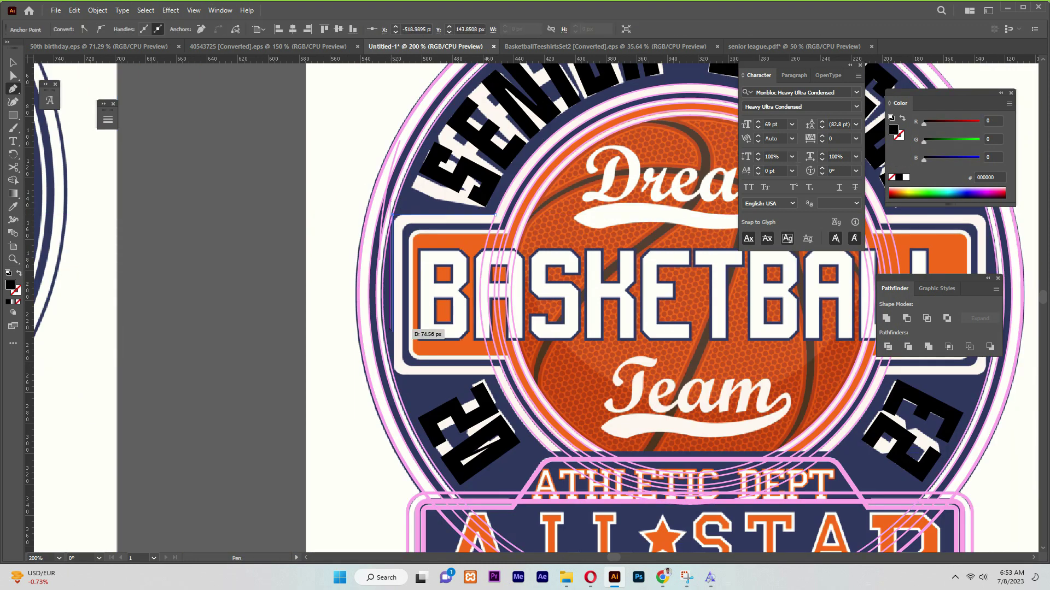
click(393, 377)
key(shift+x)
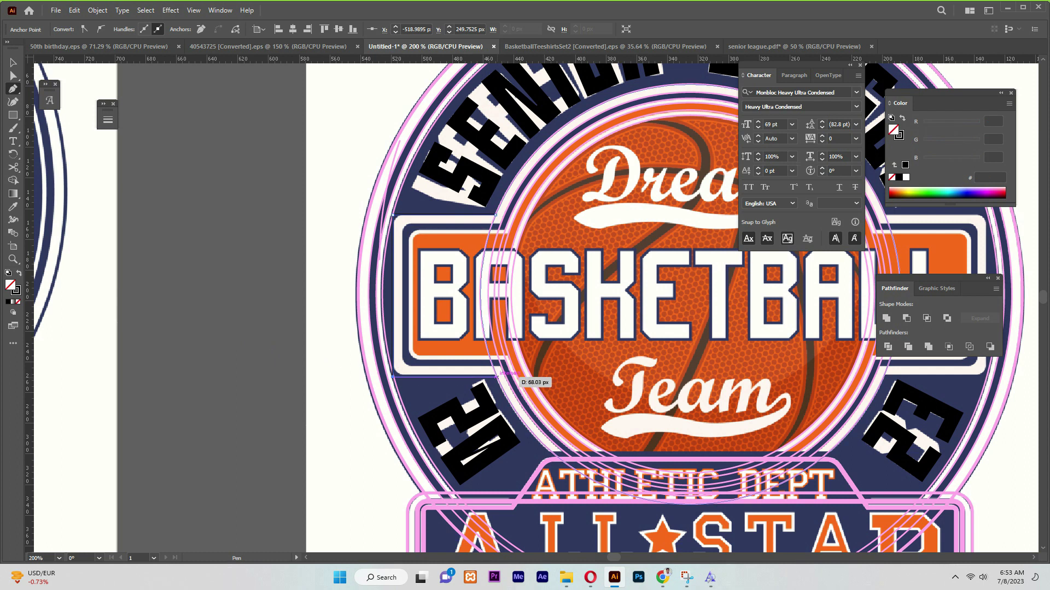
click(496, 377)
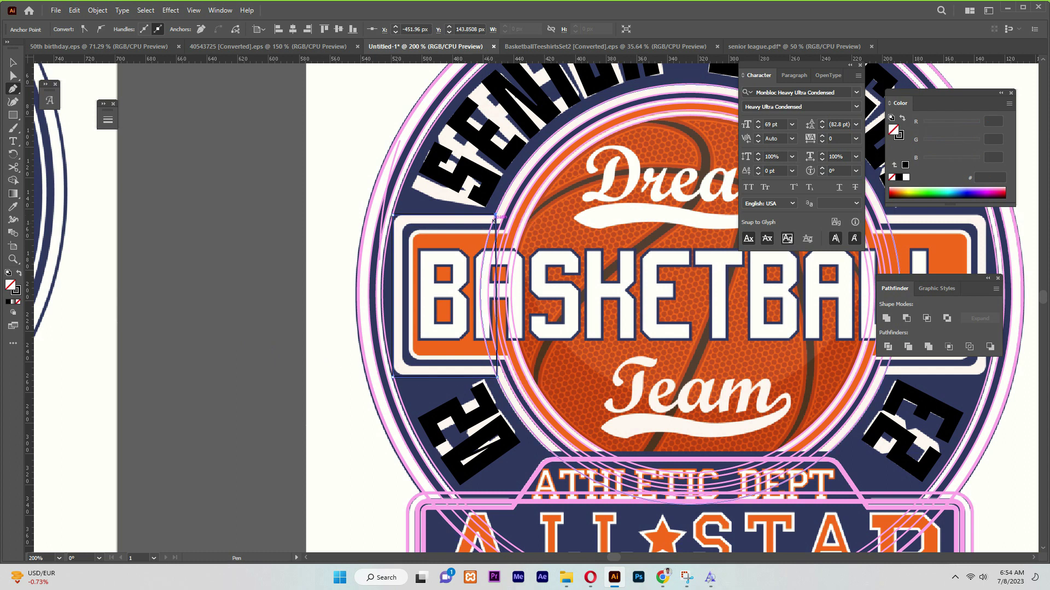
- Make the tab's left corners sharp with Direct Selection
key(a)
click(393, 376)
click(393, 215)
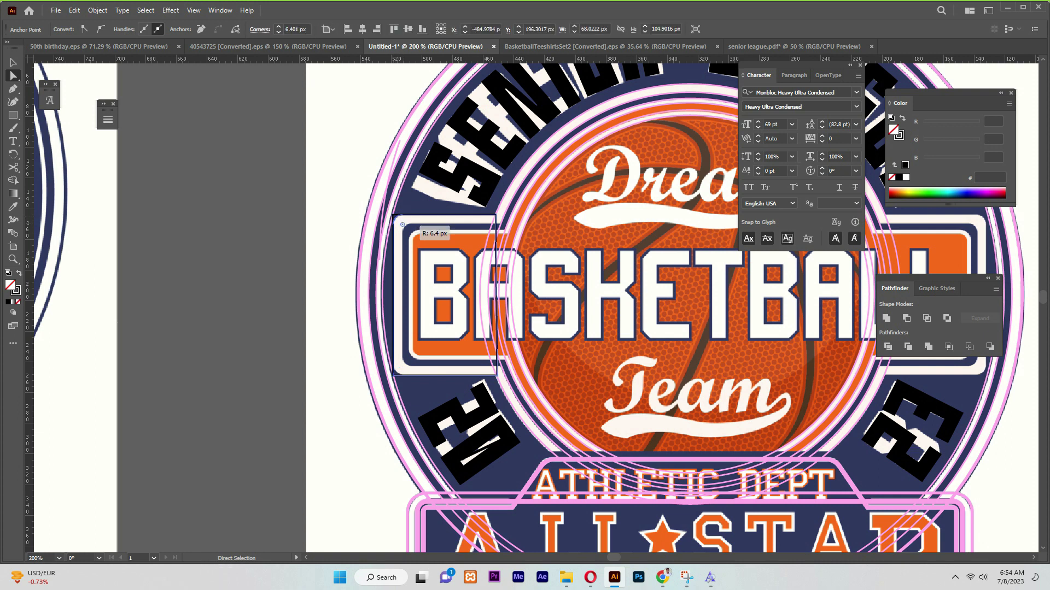
drag(410, 232, 394, 217)
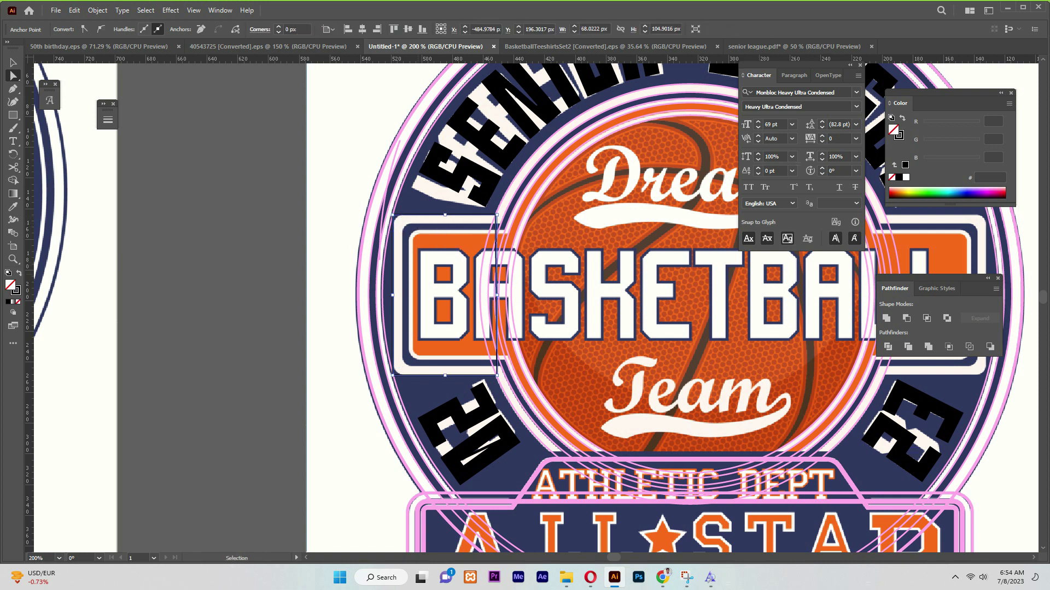
shift+click(393, 375)
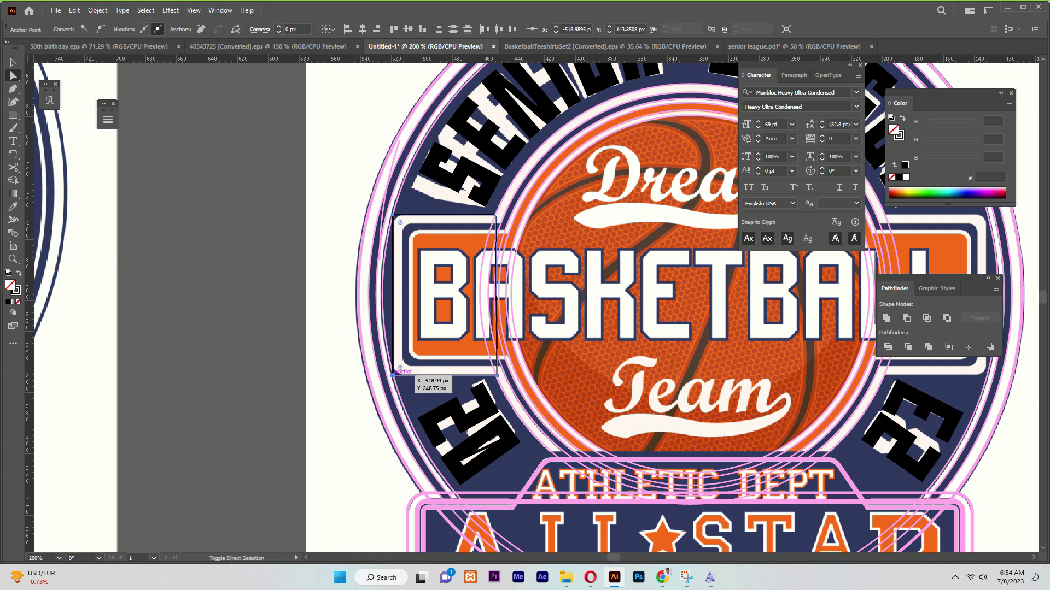
key(v)
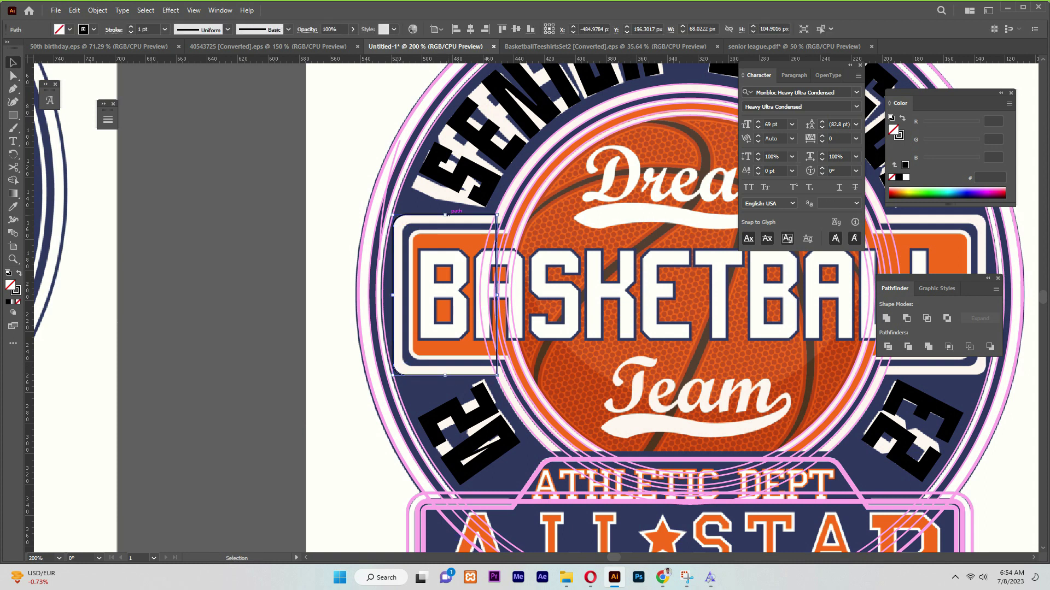
- Add an inset copy of the tab with Offset Path at -7 px
click(98, 10)
click(273, 317)
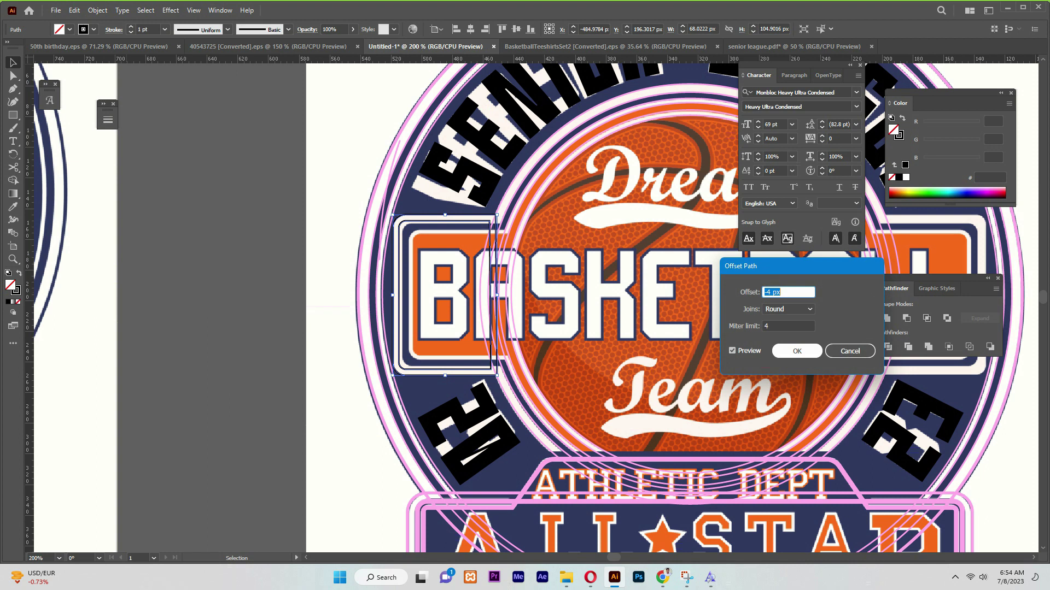
key(Tab)
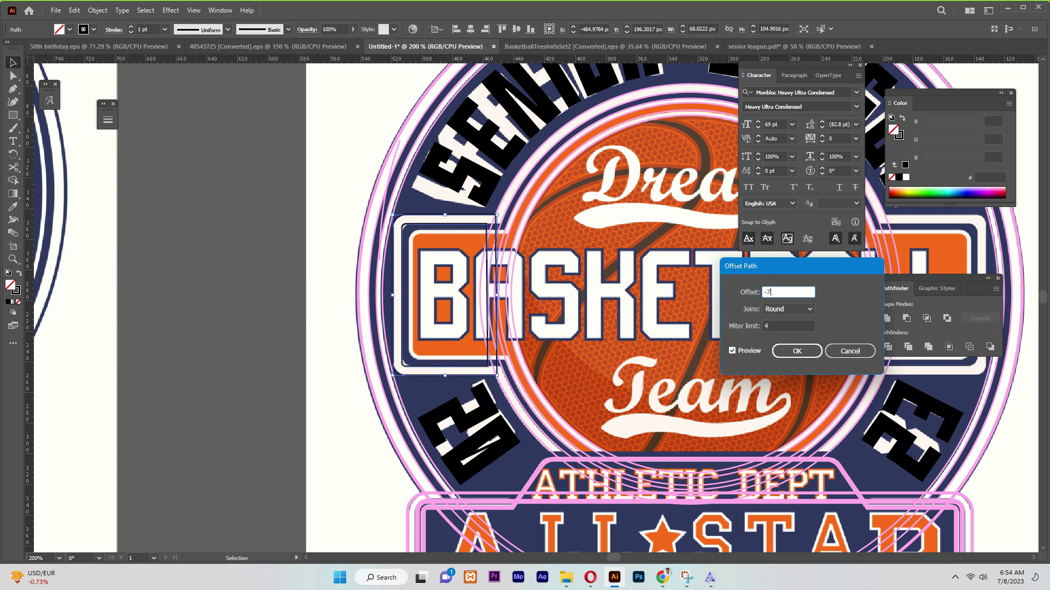
key(Return)
- Nudge the inner offset outline into alignment and lower its bottom slightly
key(ctrl+shift+a)
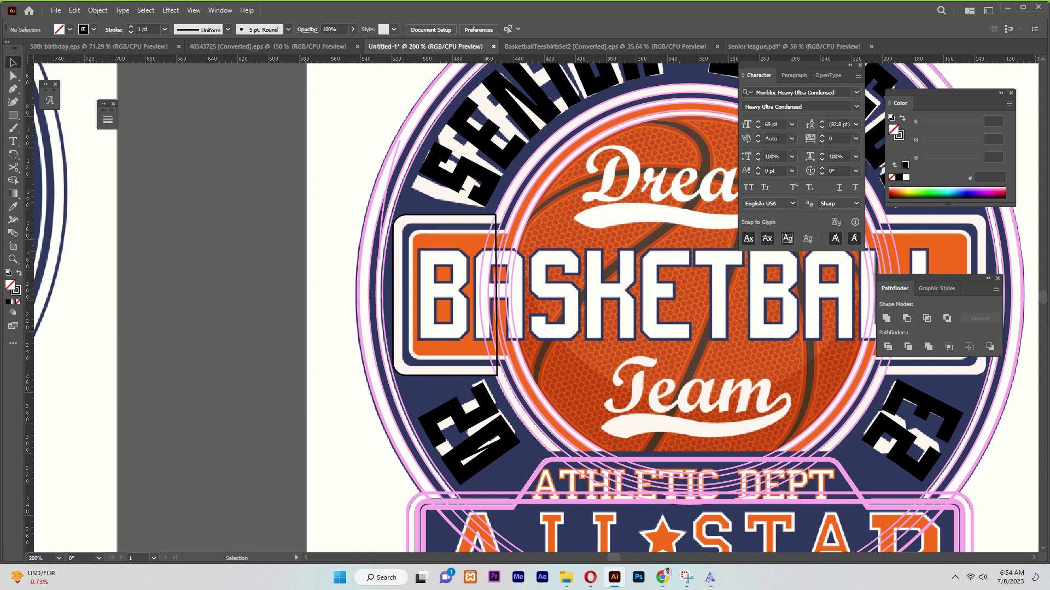
key(ctrl+z)
key(ctrl+shift+z)
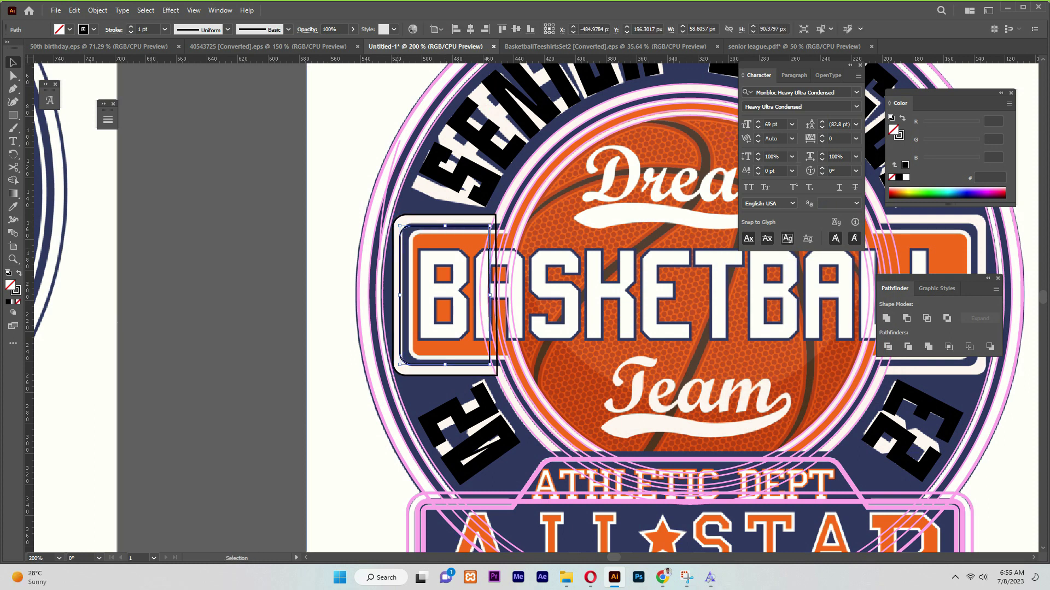
drag(445, 226, 446, 224)
drag(447, 364, 447, 367)
key(ctrl+shift+a)
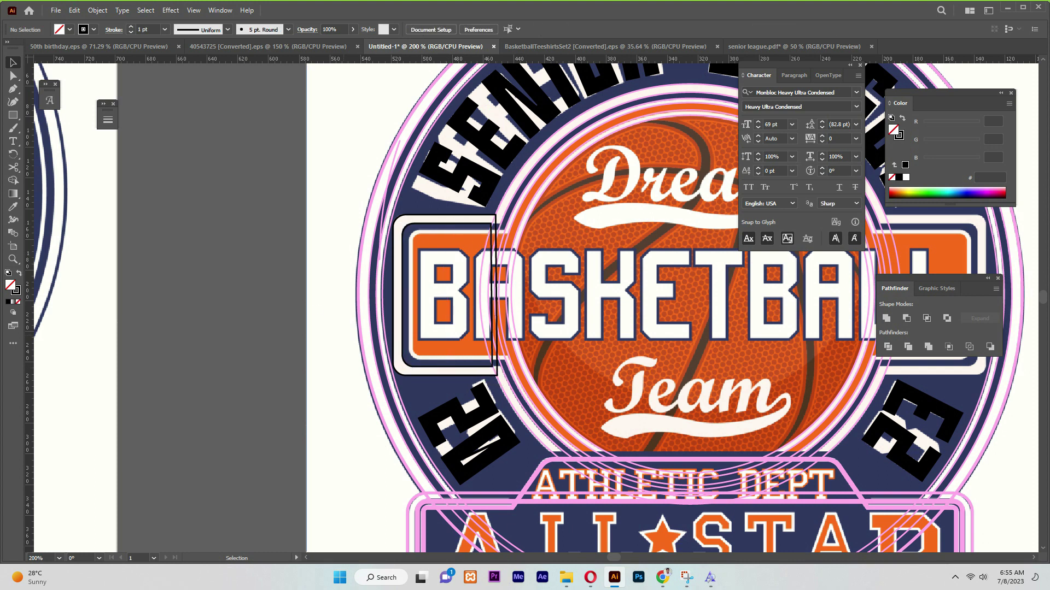
- Move the vector badge artwork onto the right artboard beside the reference
key(ctrl+a)
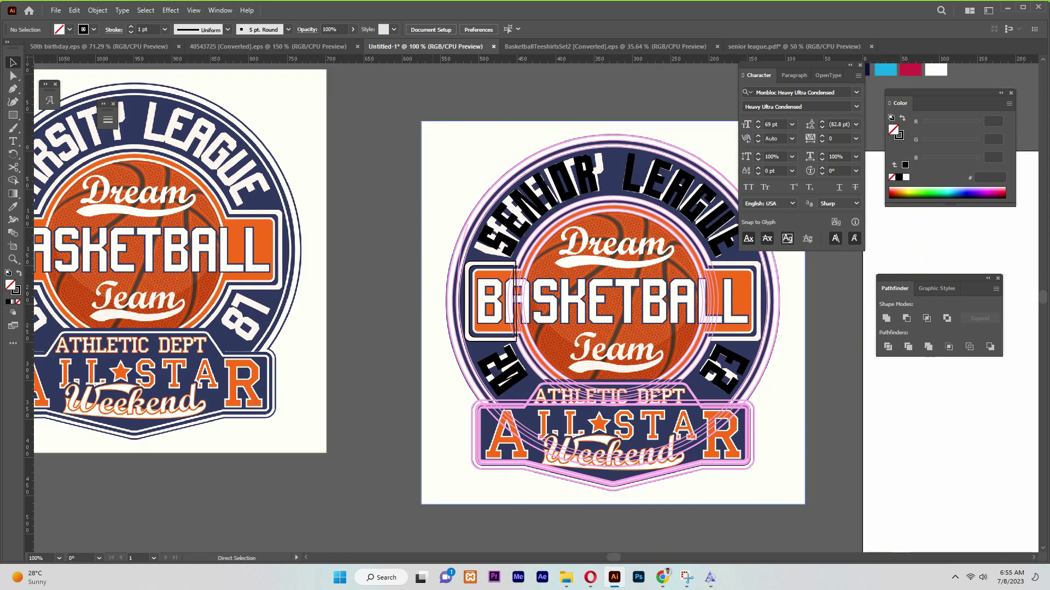
key(ctrl+minus)
key(ctrl+minus)
key(ctrl+minus)
drag(602, 328, 388, 320)
drag(461, 402, 656, 306)
key(ctrl+z)
click(481, 421)
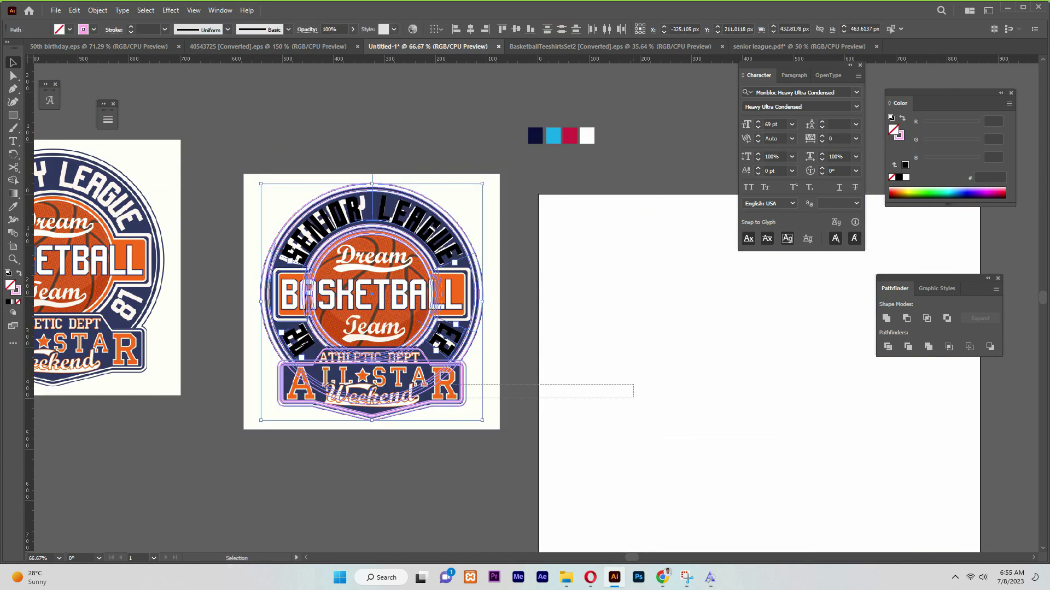
drag(427, 228, 715, 250)
- Sample navy and then white onto the outer ring circle with the Eyedropper
click(552, 317)
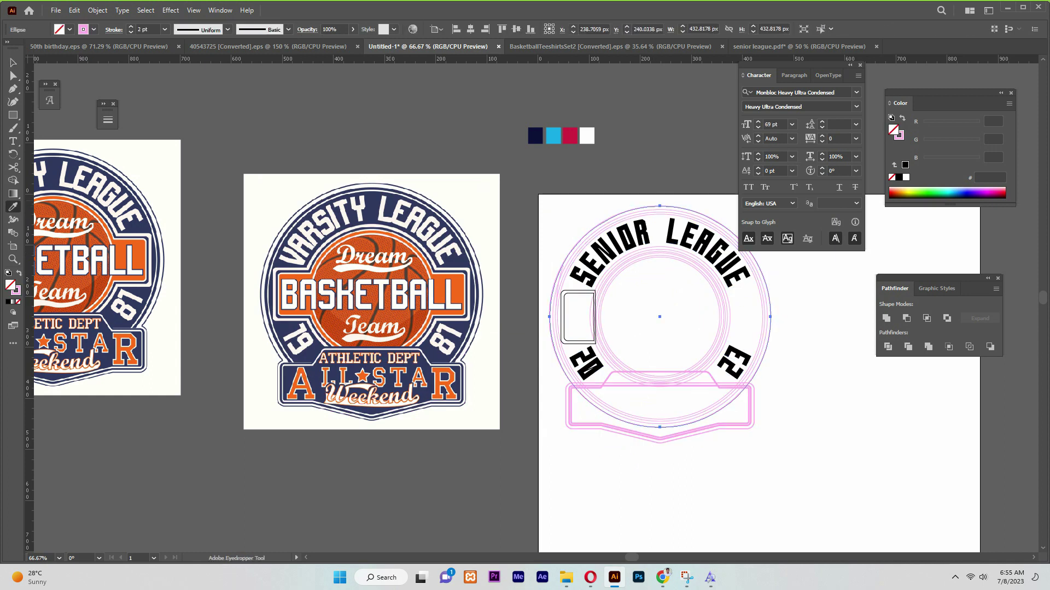
key(i)
click(536, 135)
click(586, 136)
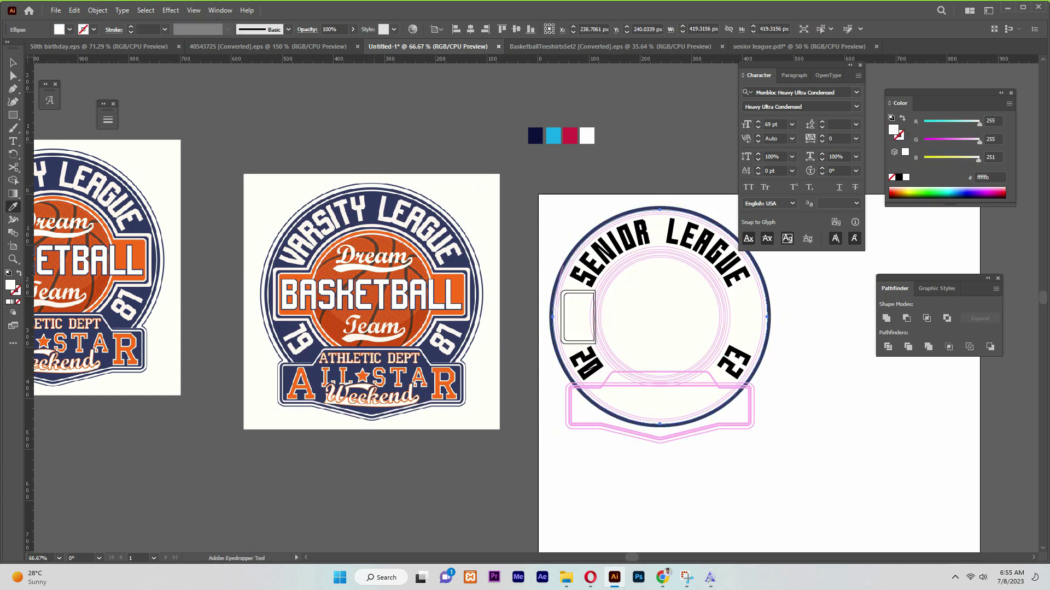
key(v)
key(ctrl+shift+a)
- Toggle the large 432 px circle's fill between sampled navy (2F385F) and white
click(592, 233)
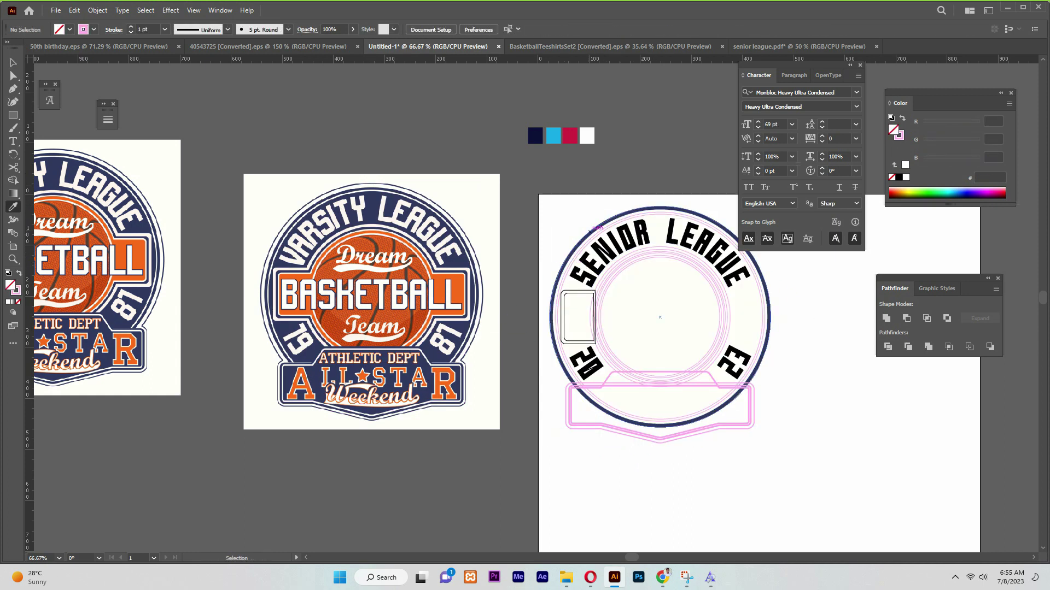
key(ctrl+equal)
key(ctrl+equal)
scroll(593, 233, up, 2)
key(ctrl+z)
key(v)
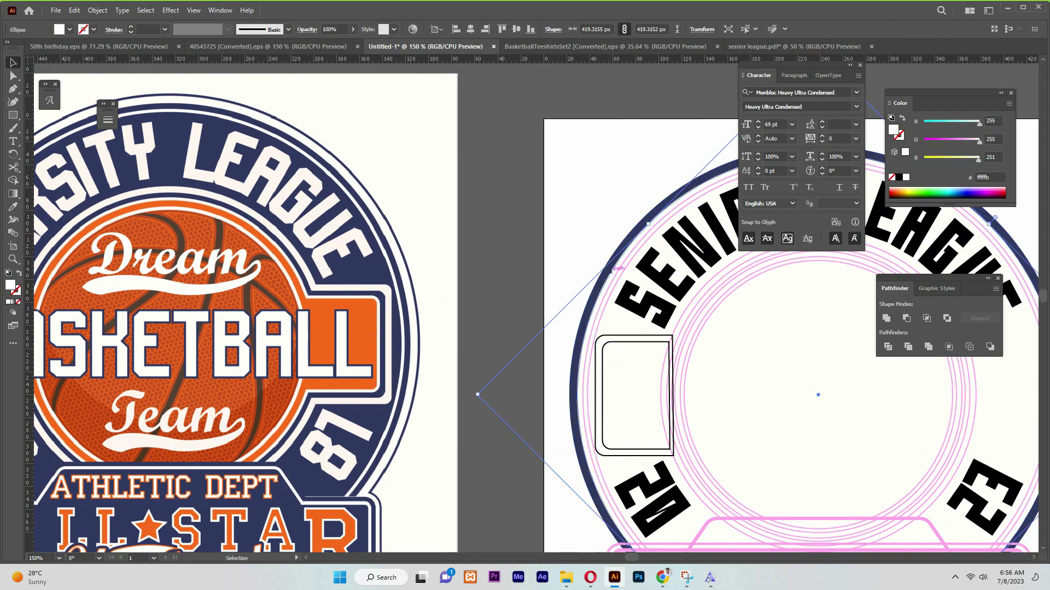
key(i)
click(582, 393)
key(ctrl+z)
click(582, 394)
ctrl+click(651, 274)
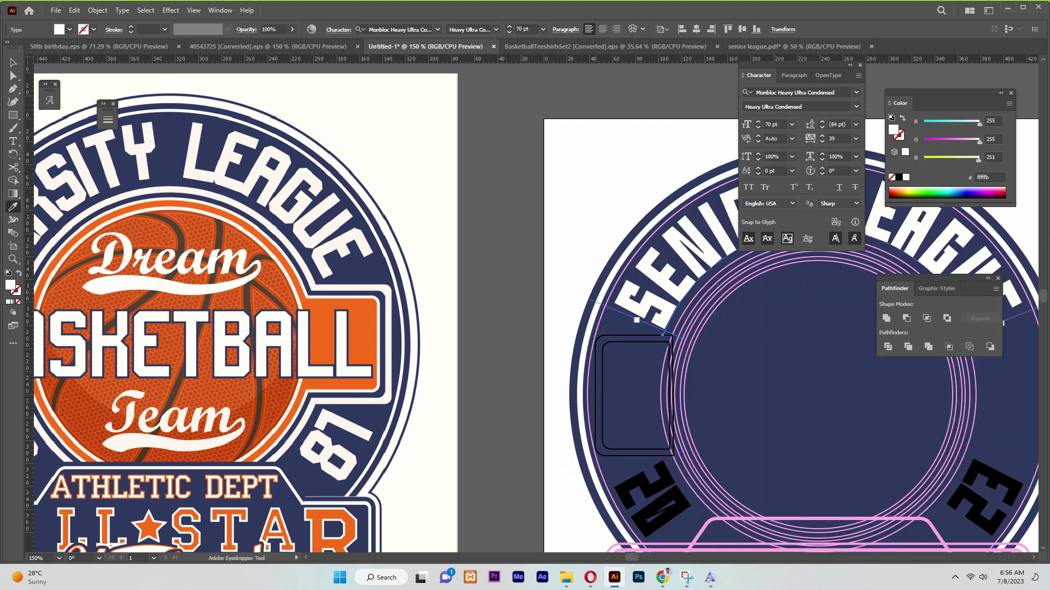
ctrl+click(586, 393)
key(ctrl+z)
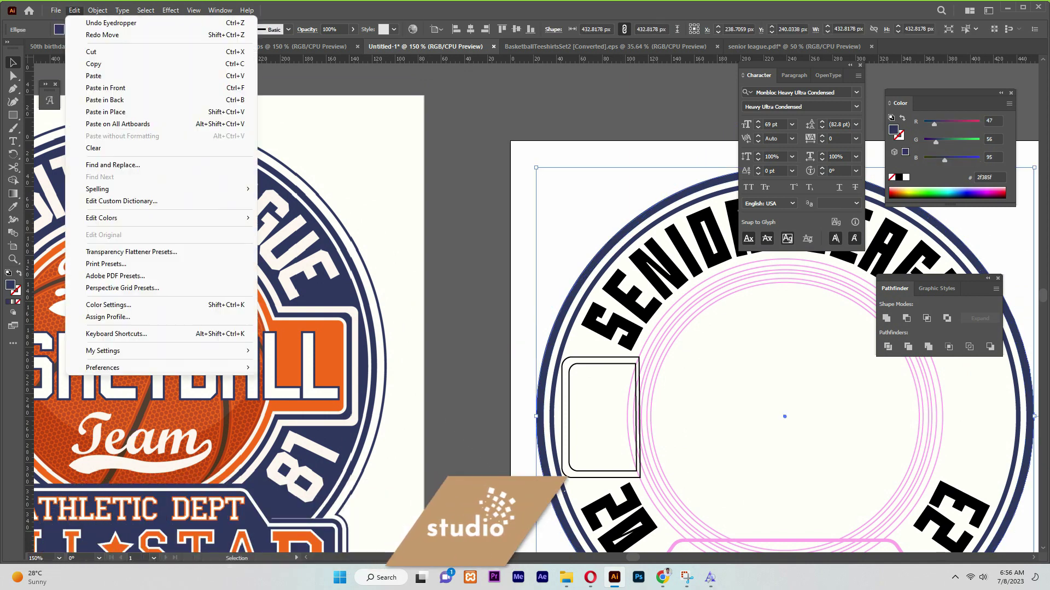
- Create an inner circle with Offset Path at -2 px
click(277, 305)
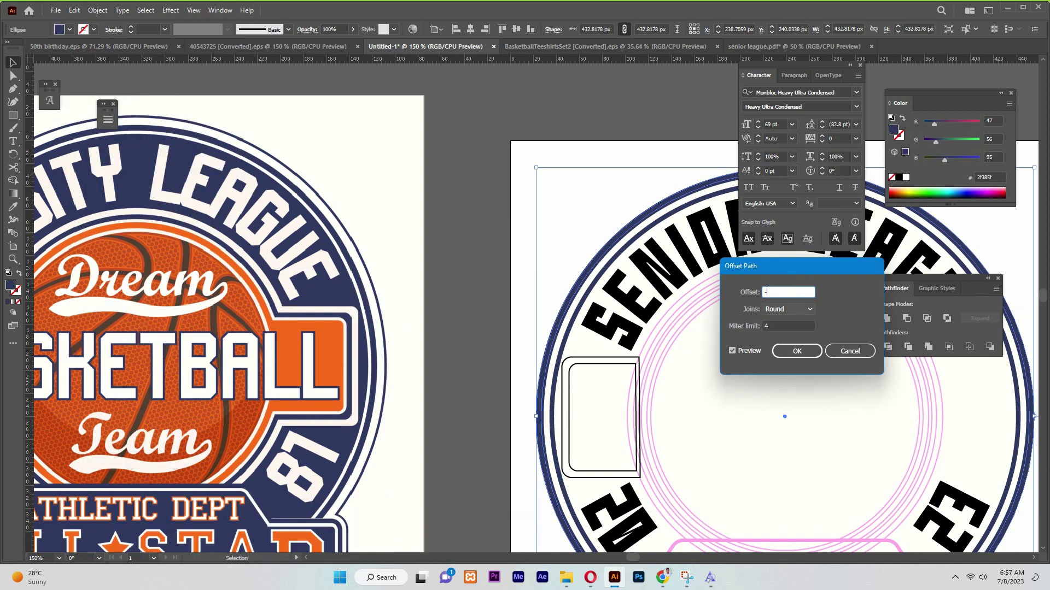
text(2)
key(Tab)
key(Return)
- Try sampling an off-white fill onto the new inner circle, then undo it
key(i)
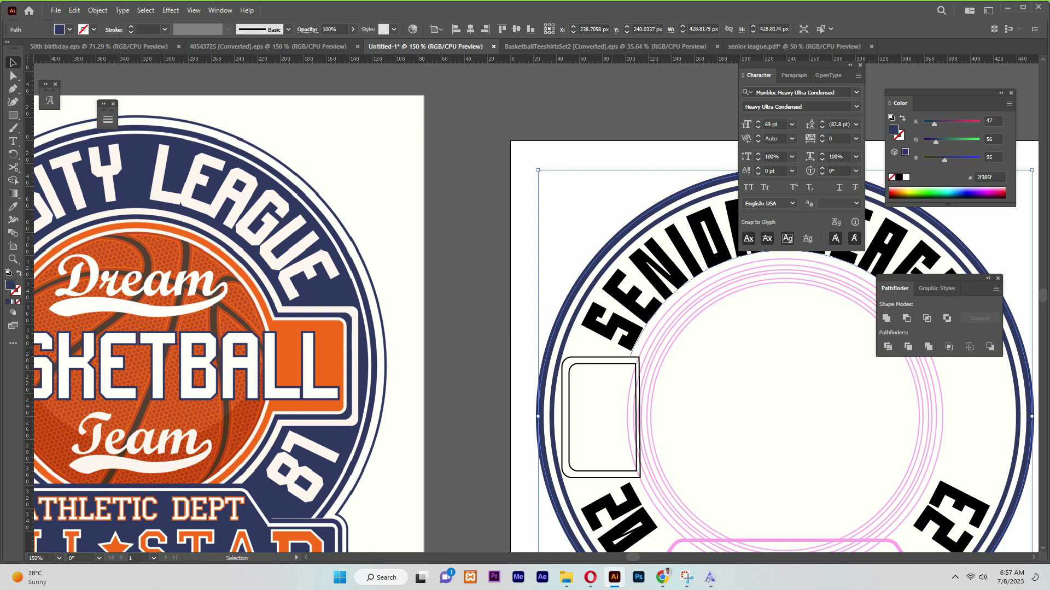
click(601, 250)
key(ctrl+z)
key(ctrl+z)
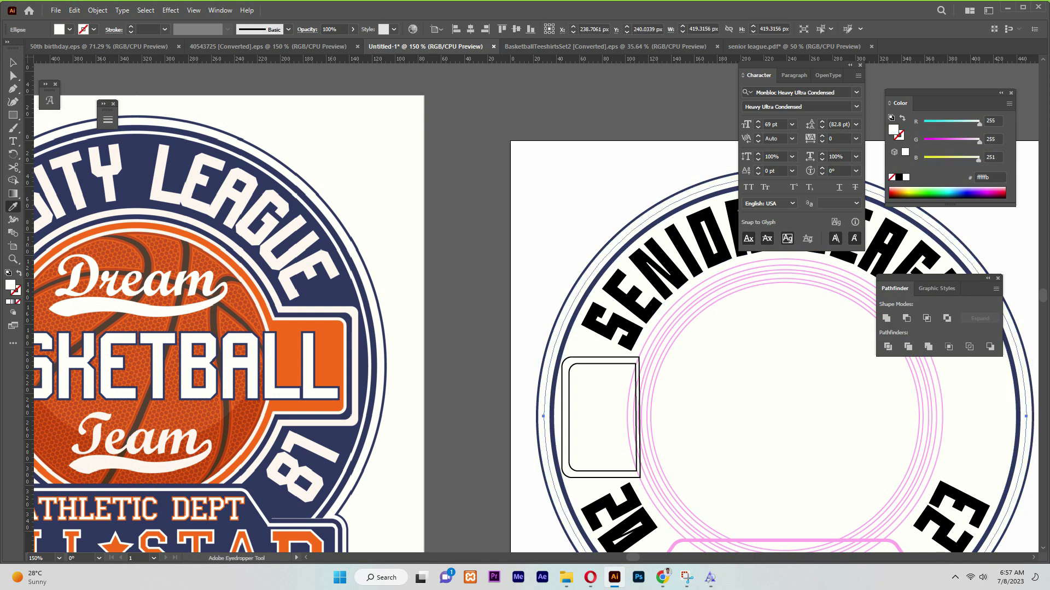
key(ctrl+z)
click(563, 328)
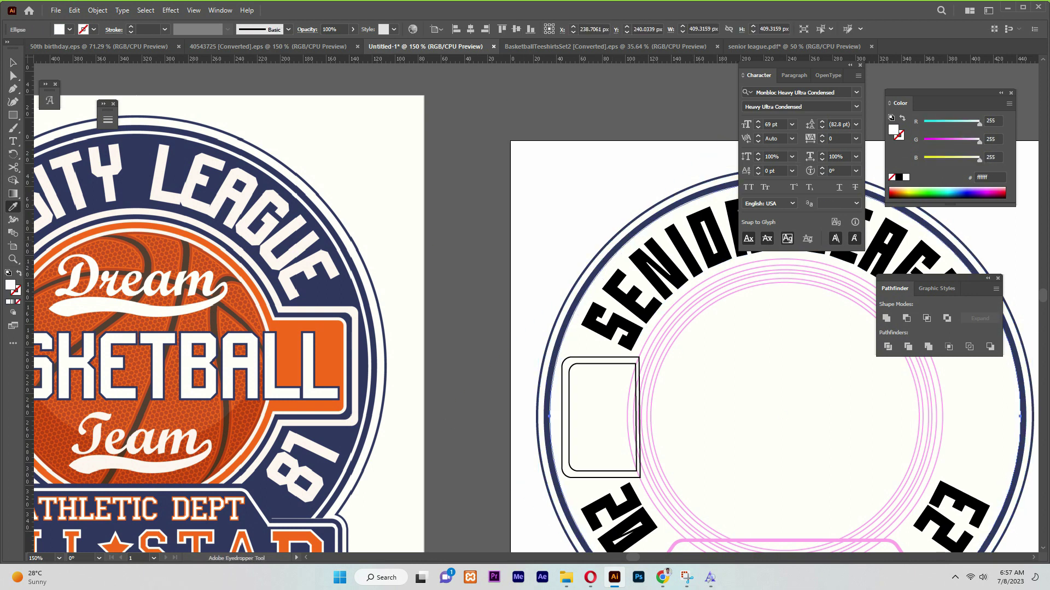
key(ctrl+z)
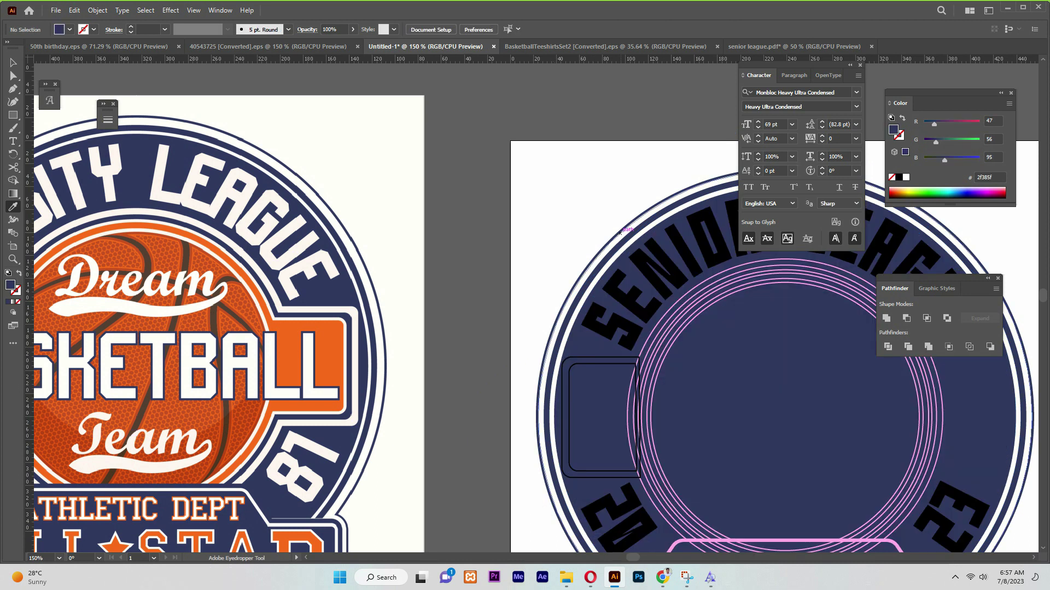
- Recolour the SENIOR LEAGUE curved text to off-white
drag(619, 234, 558, 206)
ctrl+click(542, 313)
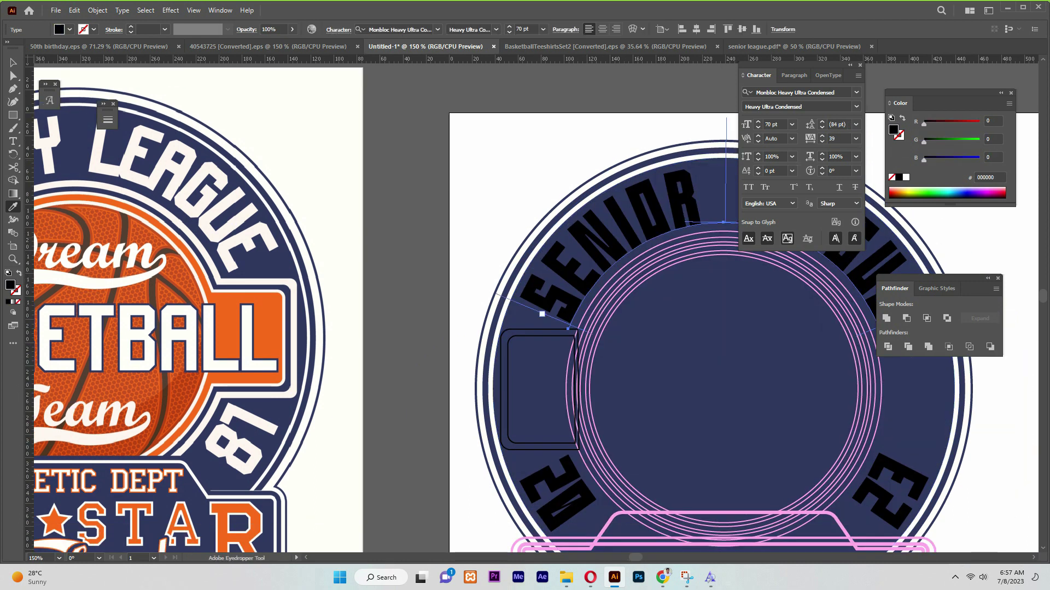
click(494, 323)
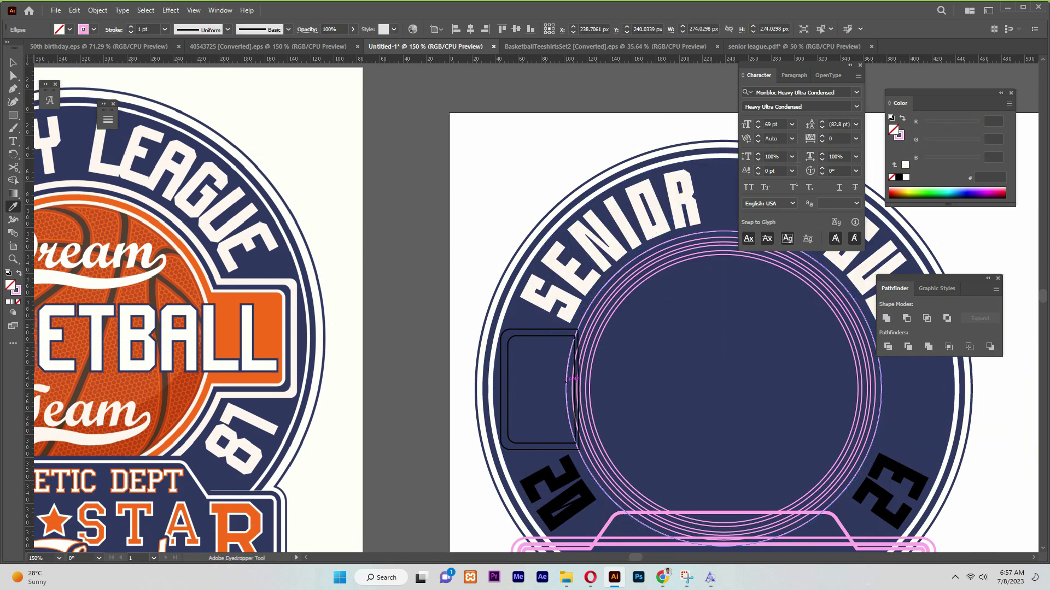
- Sample navy onto the band circle and style the inner ring
ctrl+click(566, 383)
click(592, 323)
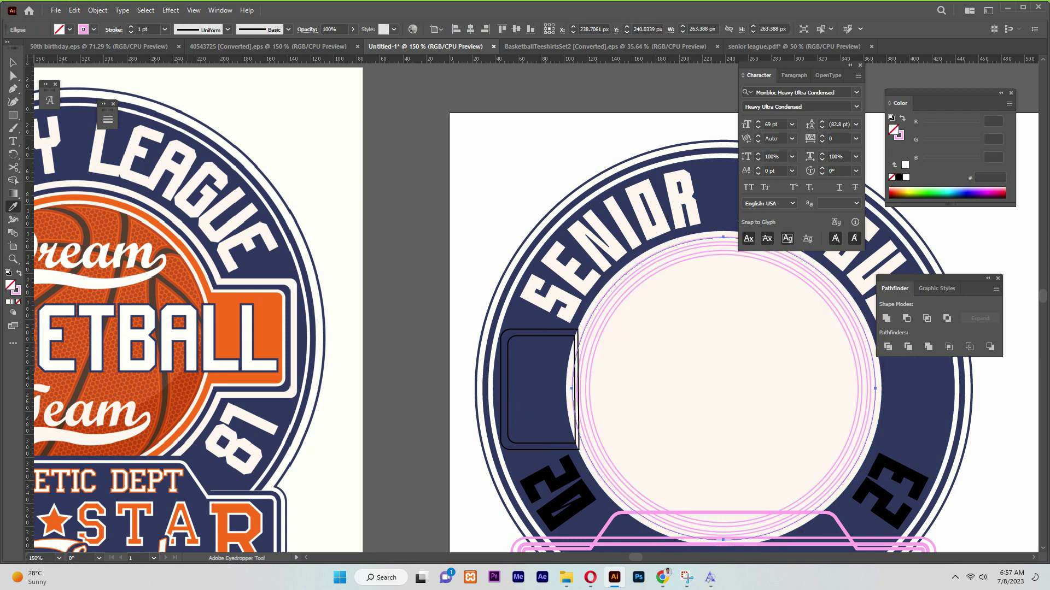
click(592, 323)
key(ctrl+shift+a)
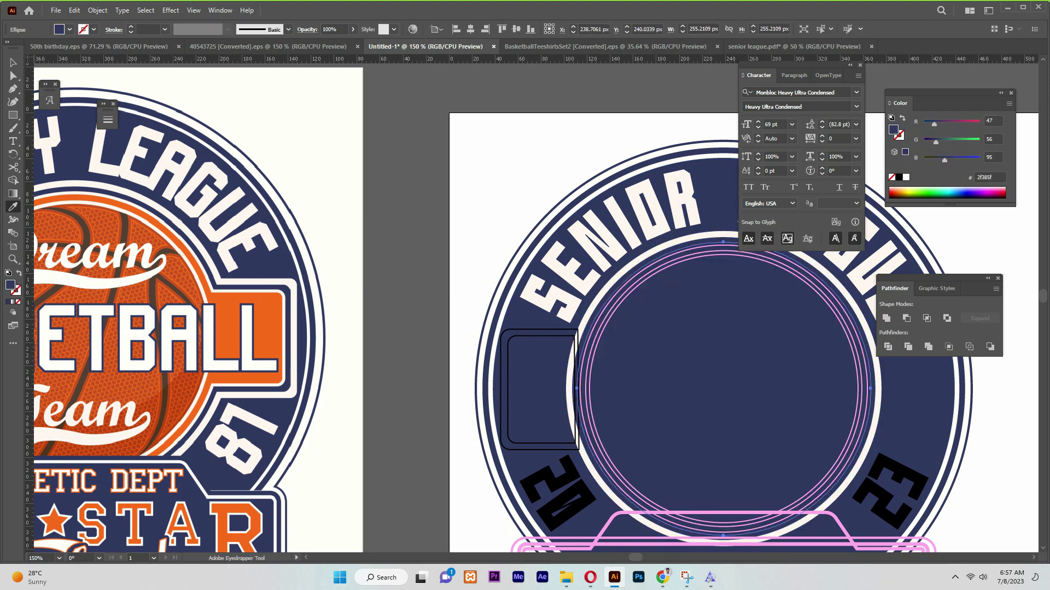
click(593, 323)
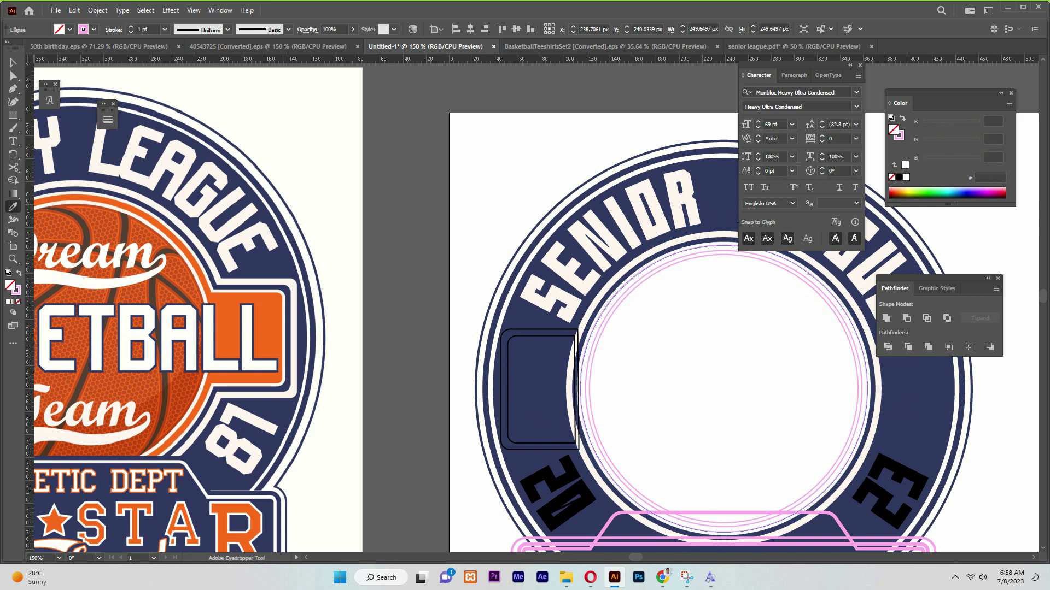
- Fill the centre disc with orange (CA531F)
click(489, 305)
key(ctrl+z)
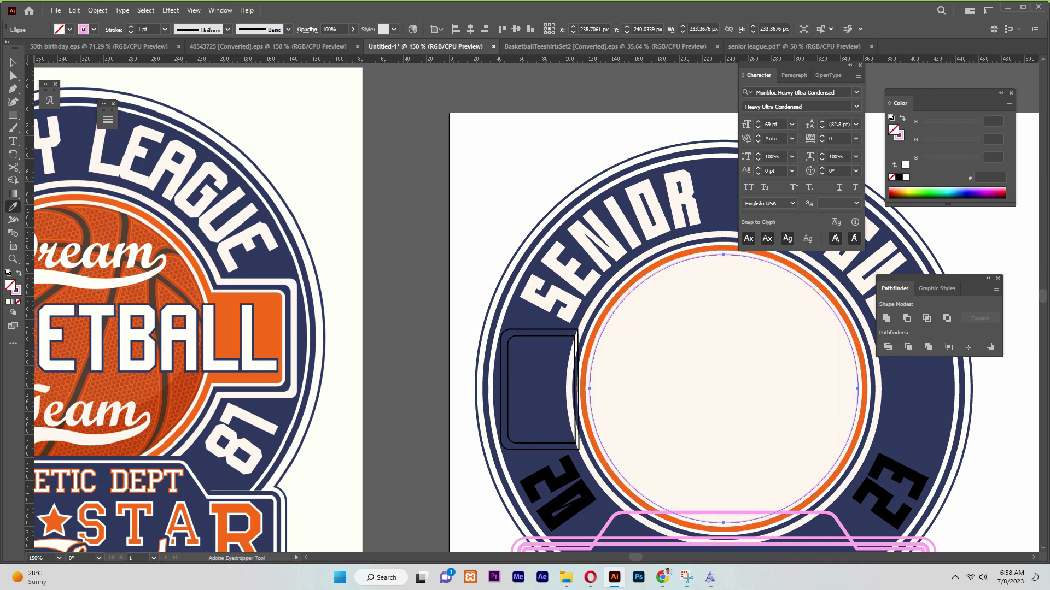
click(583, 386)
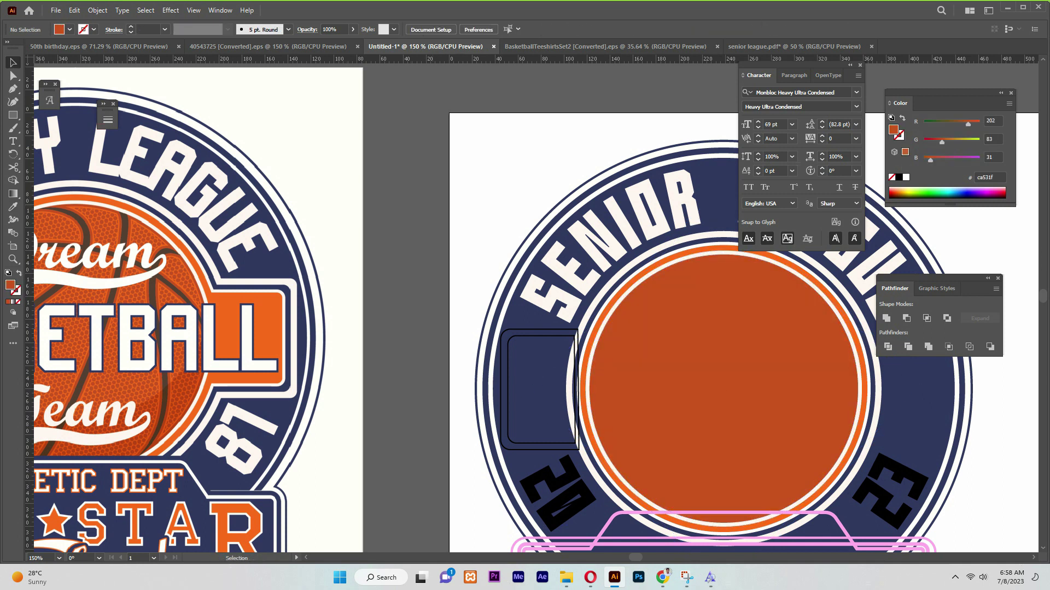
scroll(713, 473, down, 1)
- Select the banner shield's outline and offset it by 2 px
click(713, 474)
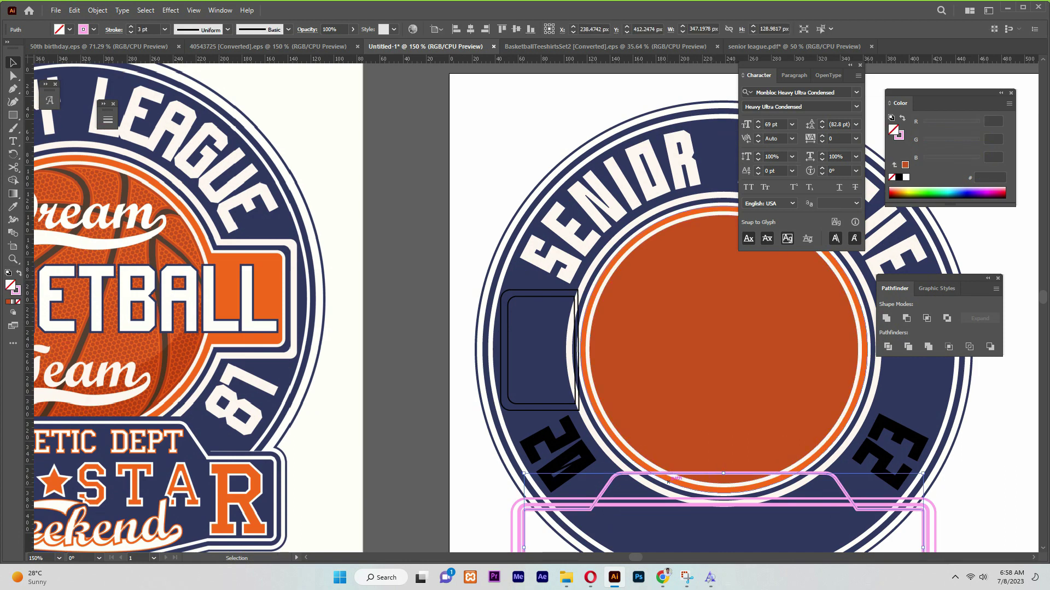
scroll(668, 481, up, 2)
scroll(668, 482, left, 10)
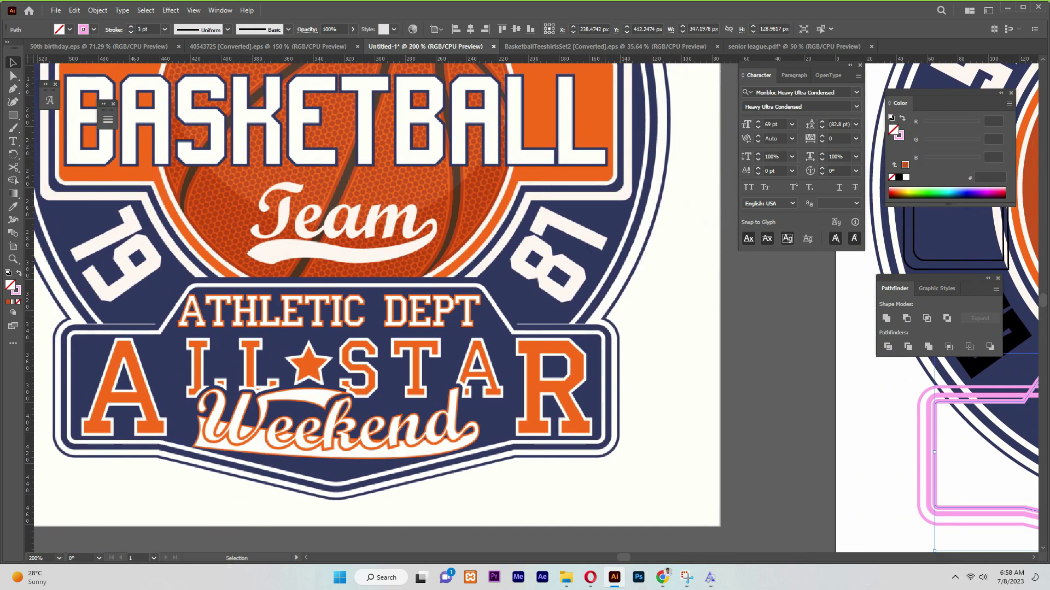
scroll(615, 383, right, 3)
scroll(615, 382, right, 2)
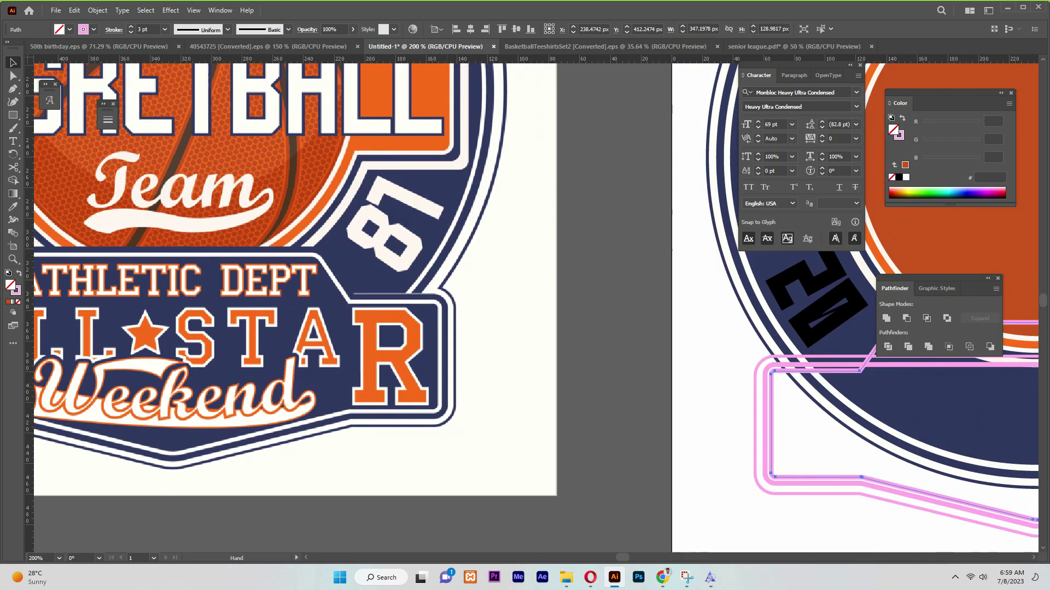
scroll(615, 383, right, 5)
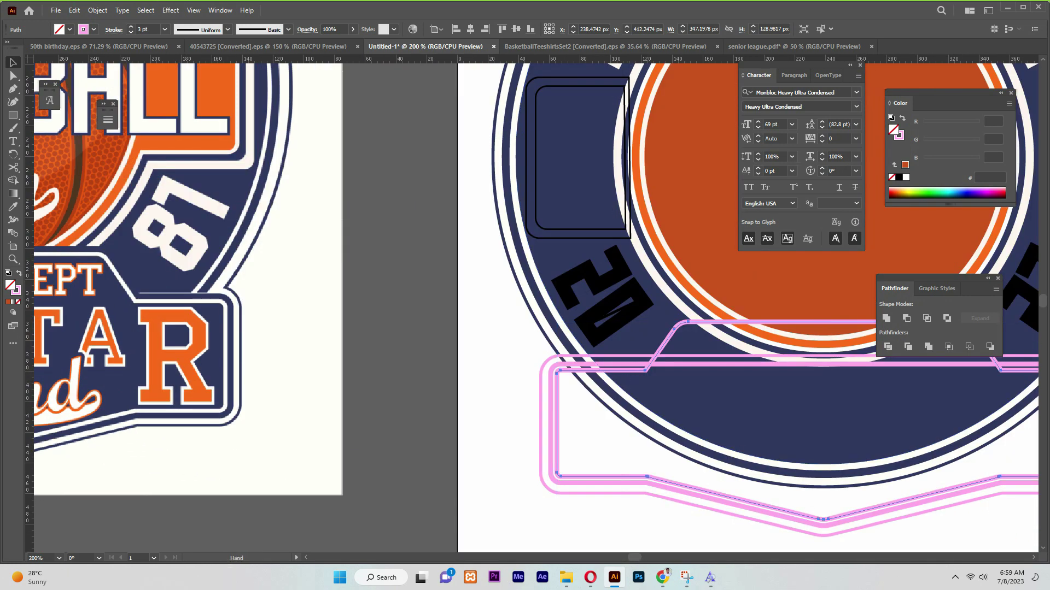
scroll(530, 303, left, 6)
scroll(531, 304, right, 2)
click(815, 397)
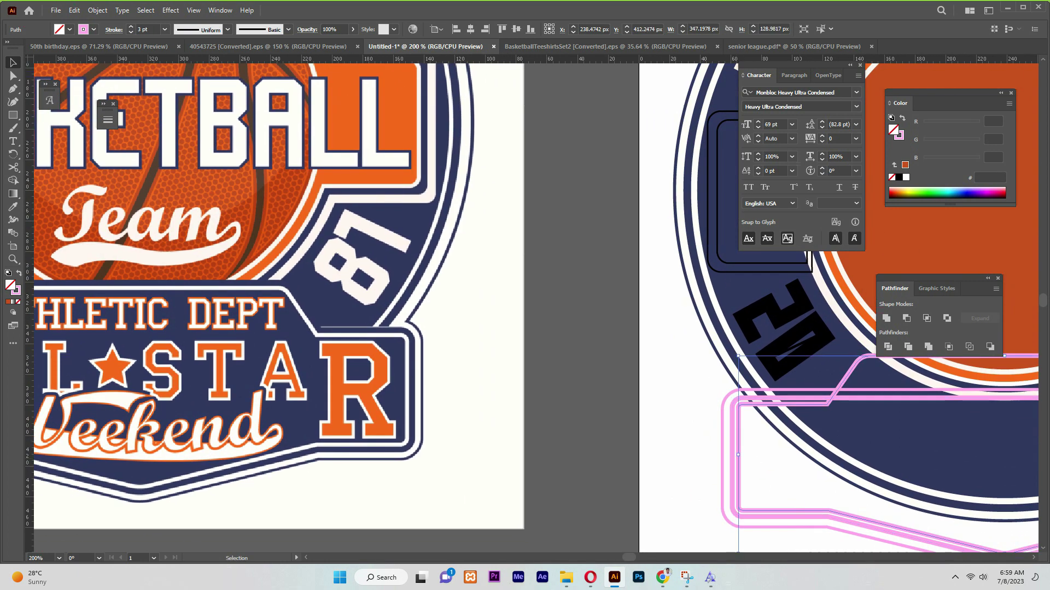
click(97, 10)
click(350, 317)
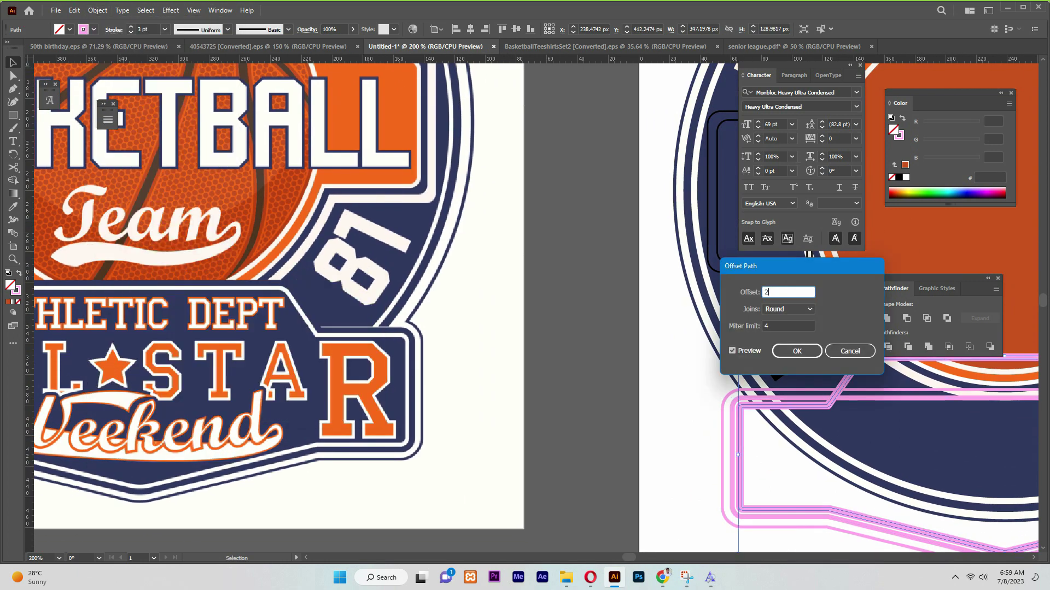
key(Tab)
key(Return)
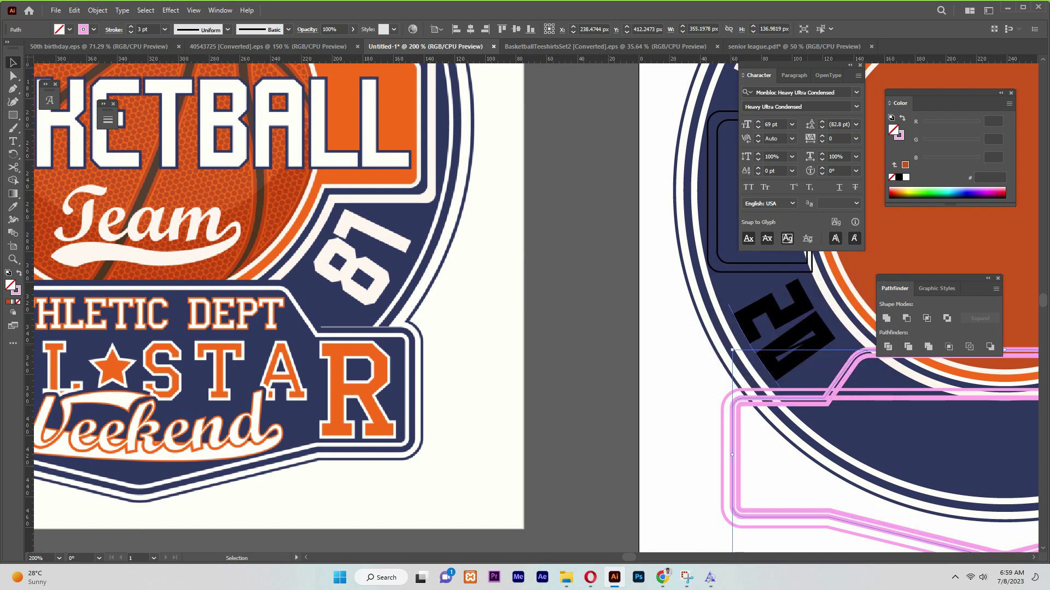
- Give the inner banner path a white stroke and fill the outer shape navy
scroll(547, 306, right, 5)
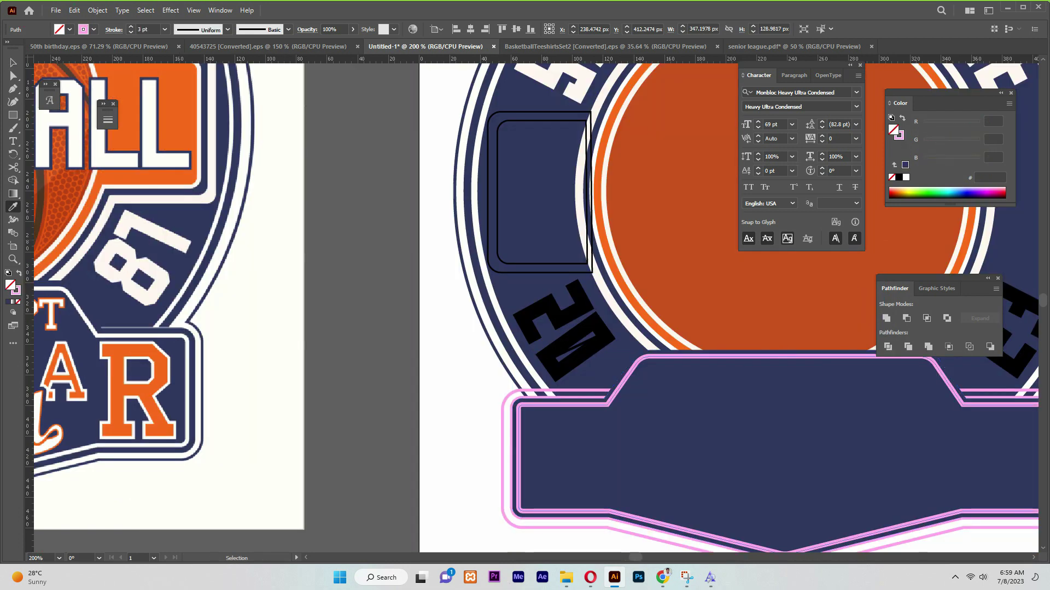
click(906, 177)
click(542, 396)
scroll(547, 328, left, 5)
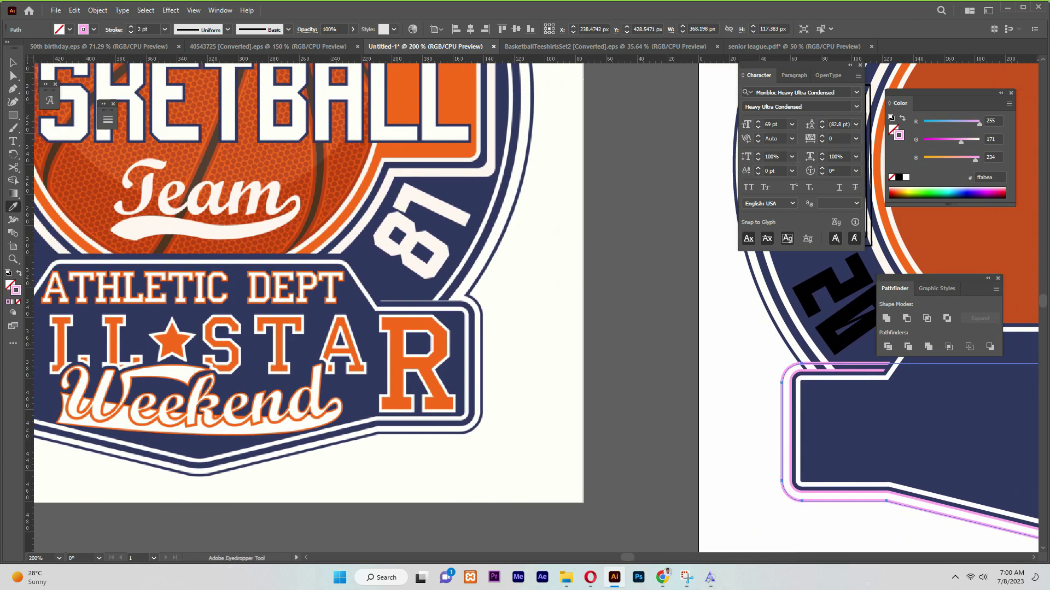
click(918, 416)
key(ctrl+shift+a)
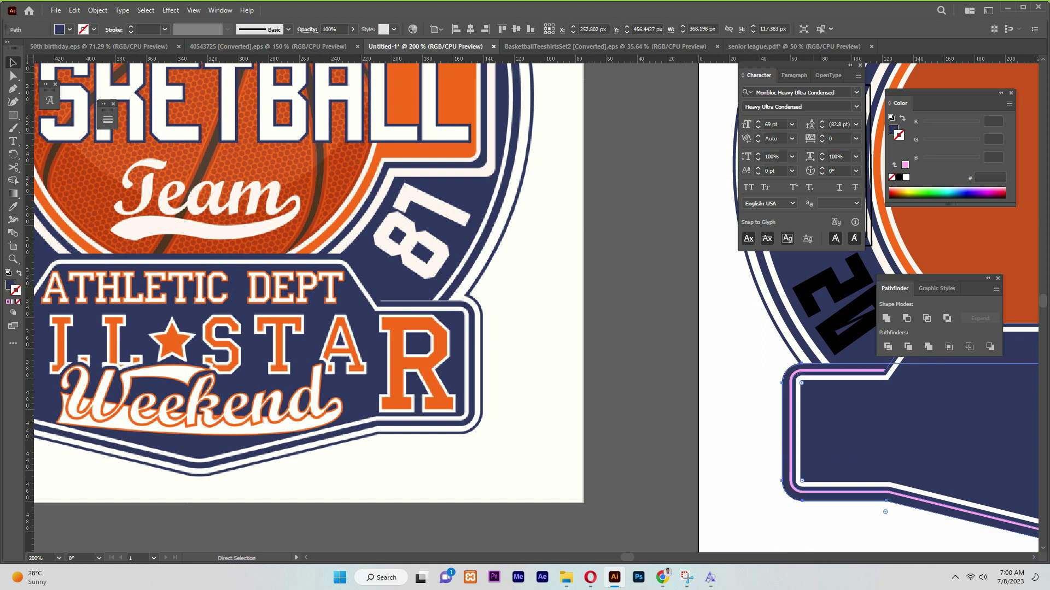
- Add a 3 px offset outline around the banner and fill it white
click(810, 492)
drag(809, 492, 738, 536)
click(723, 492)
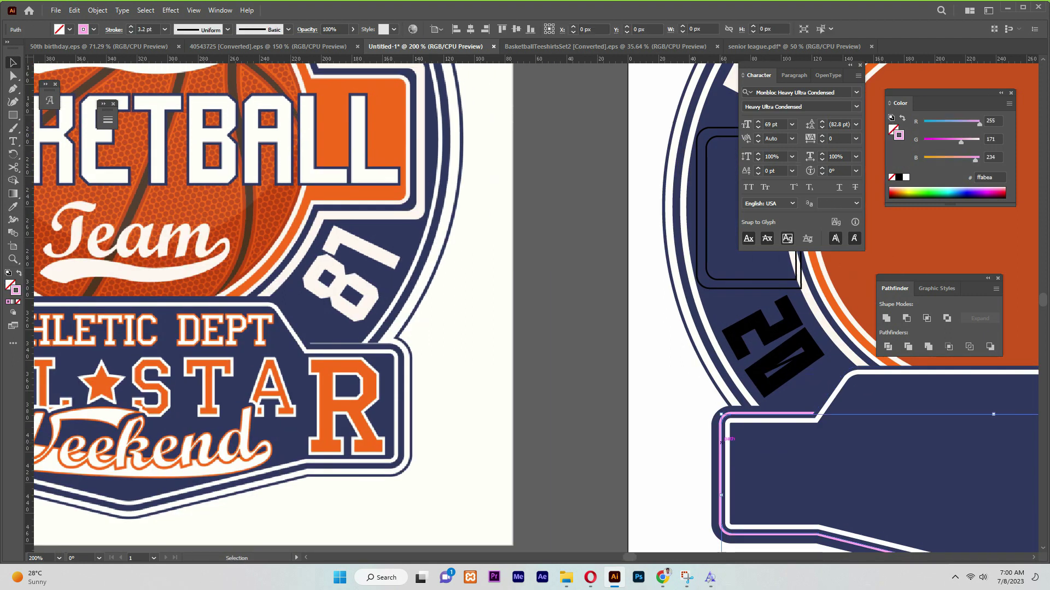
scroll(749, 438, right, 5)
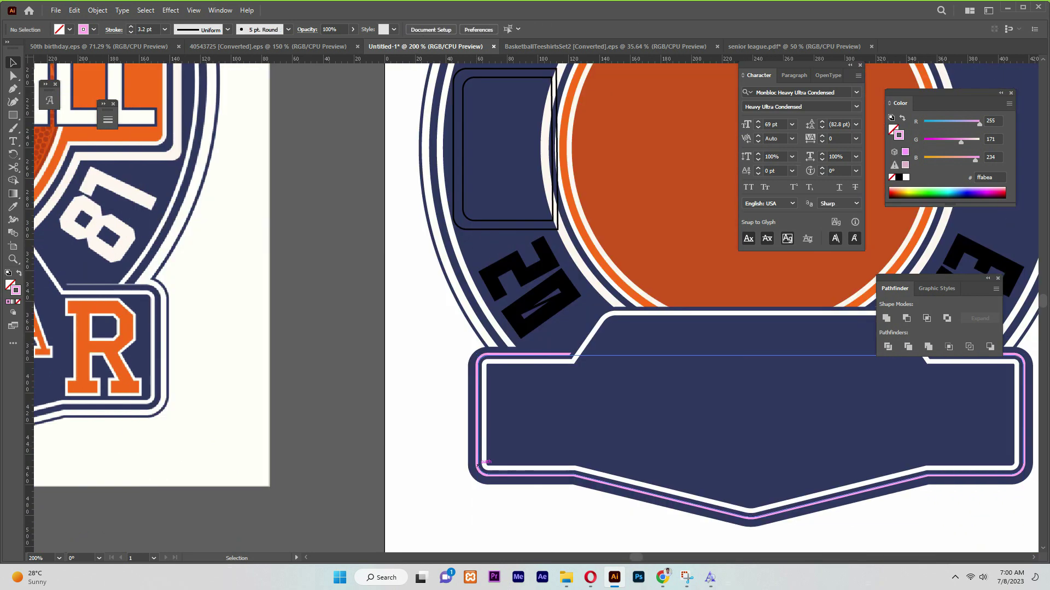
scroll(711, 328, left, 3)
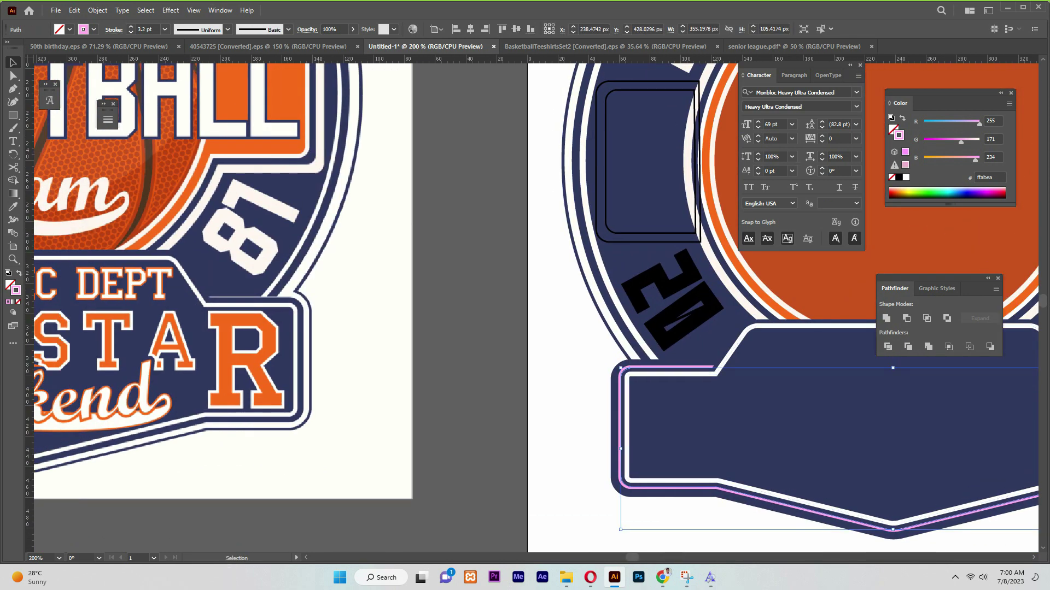
click(98, 10)
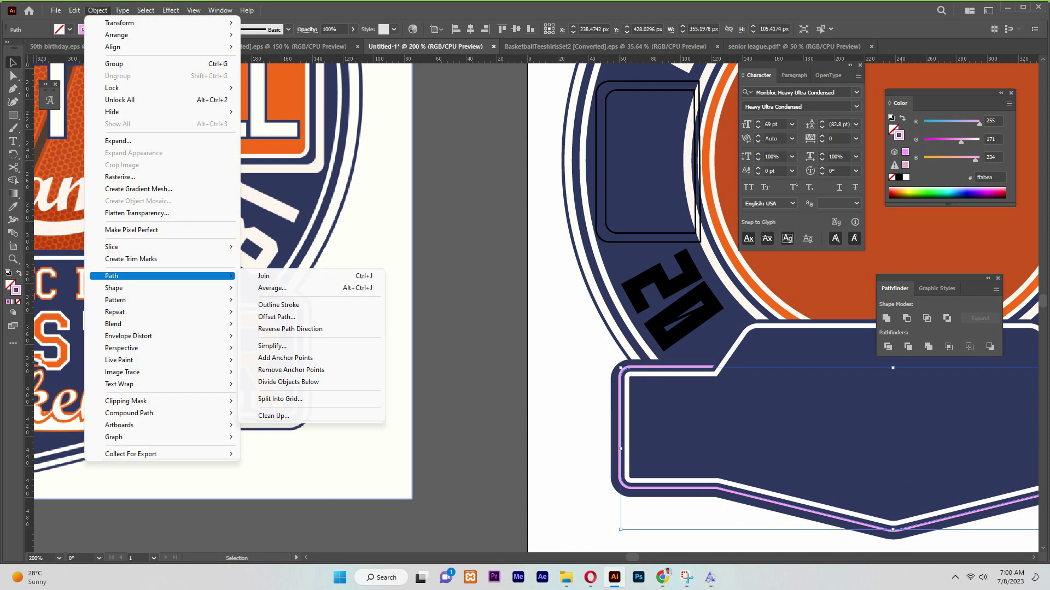
click(274, 314)
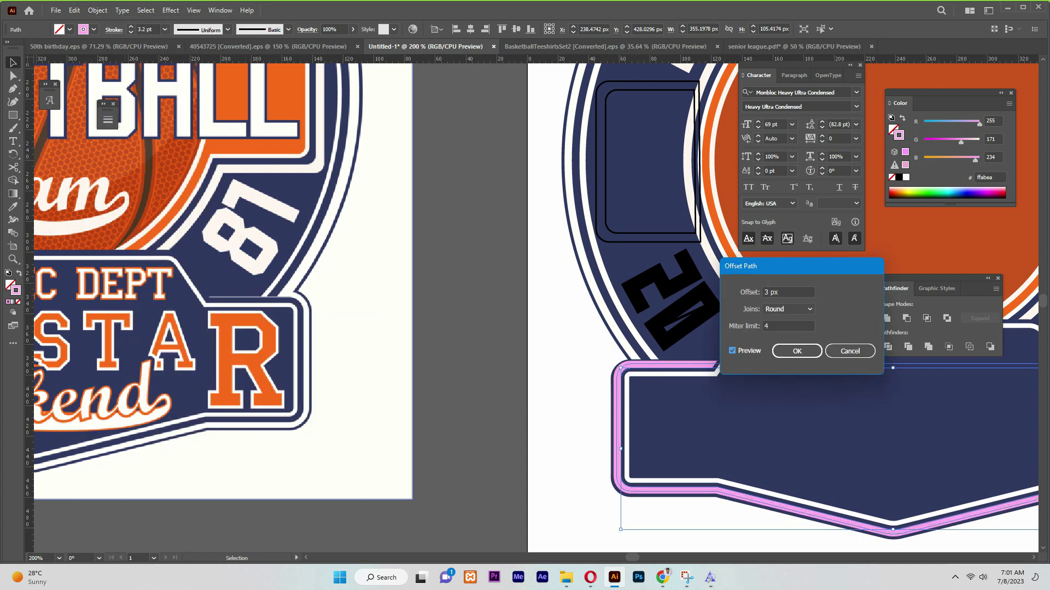
key(Return)
key(i)
click(624, 383)
- Add a second 2 px offset outline to the banner
click(97, 9)
click(273, 314)
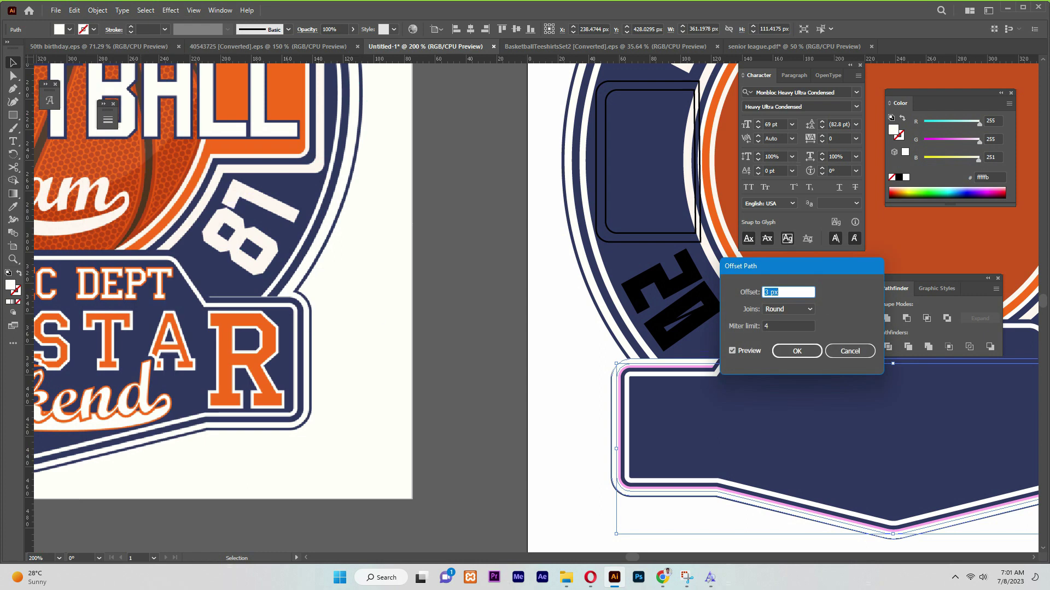
key(Down)
key(Down)
key(Tab)
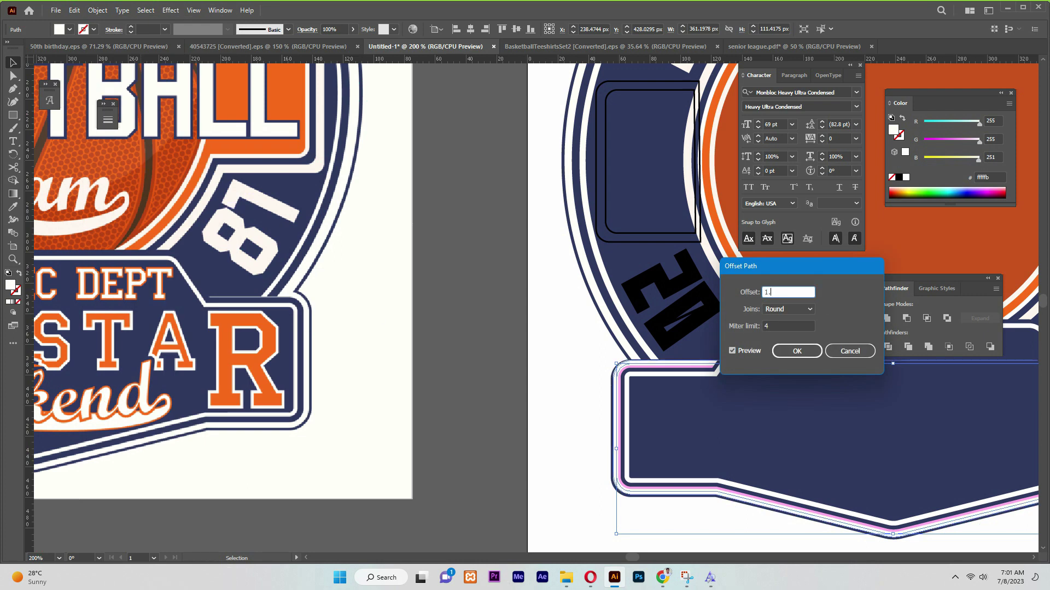
key(Return)
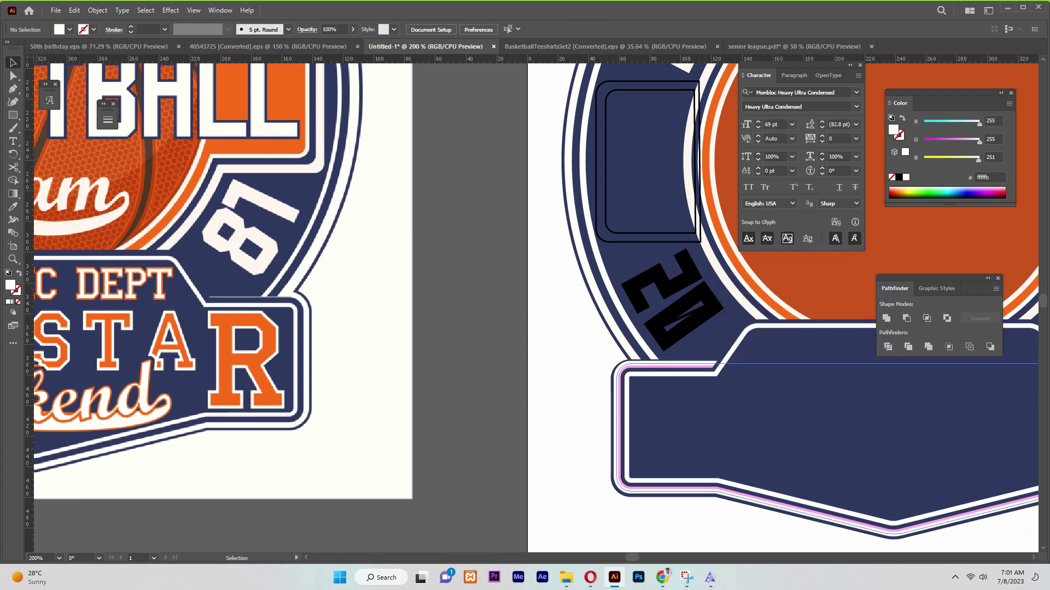
- Check the new pink-outlined offset path with Direct Selection, then deselect everything
click(617, 369)
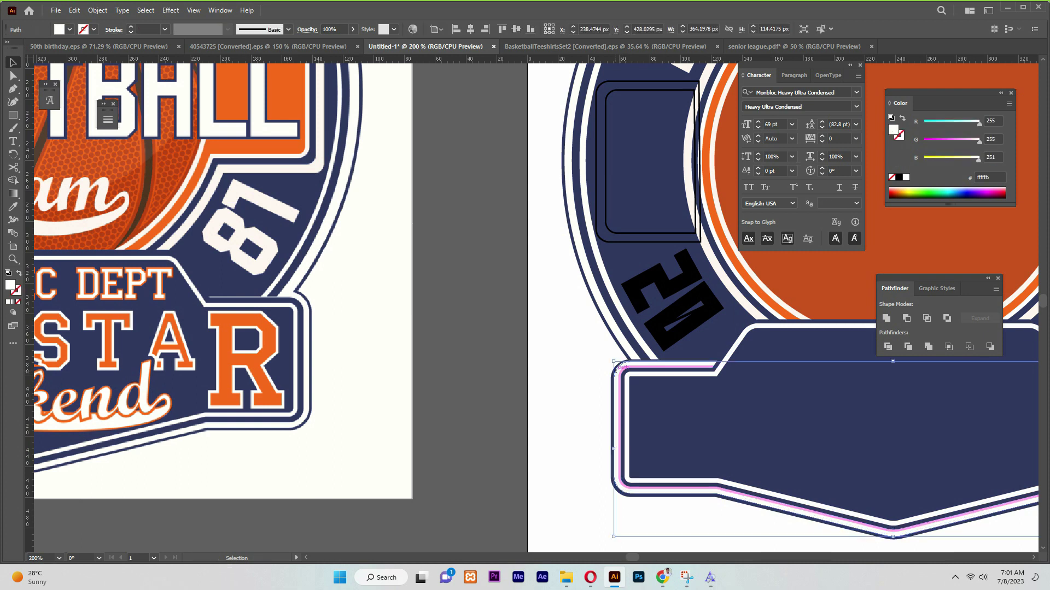
key(ctrl+shift+a)
key(a)
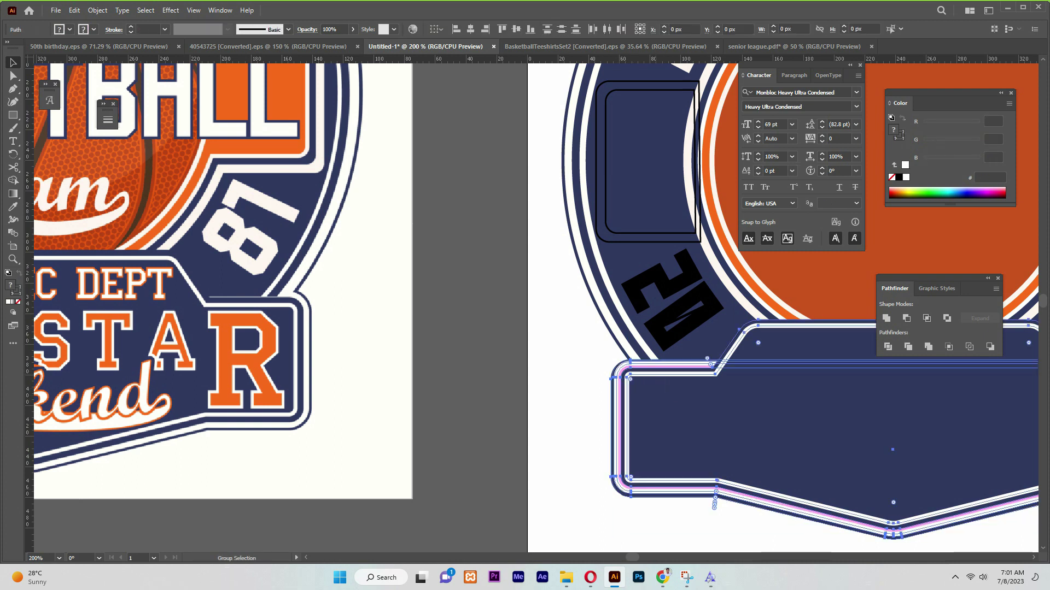
click(613, 381)
key(v)
key(ctrl+shift+a)
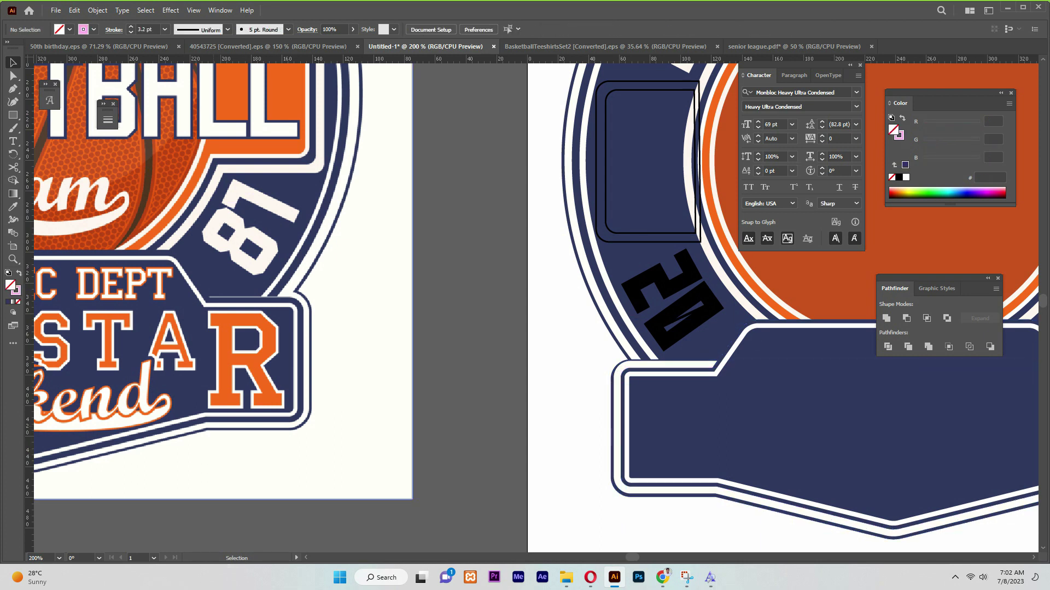
- Select the navy banner and try merging the navy shapes into one path, then undo it
click(892, 449)
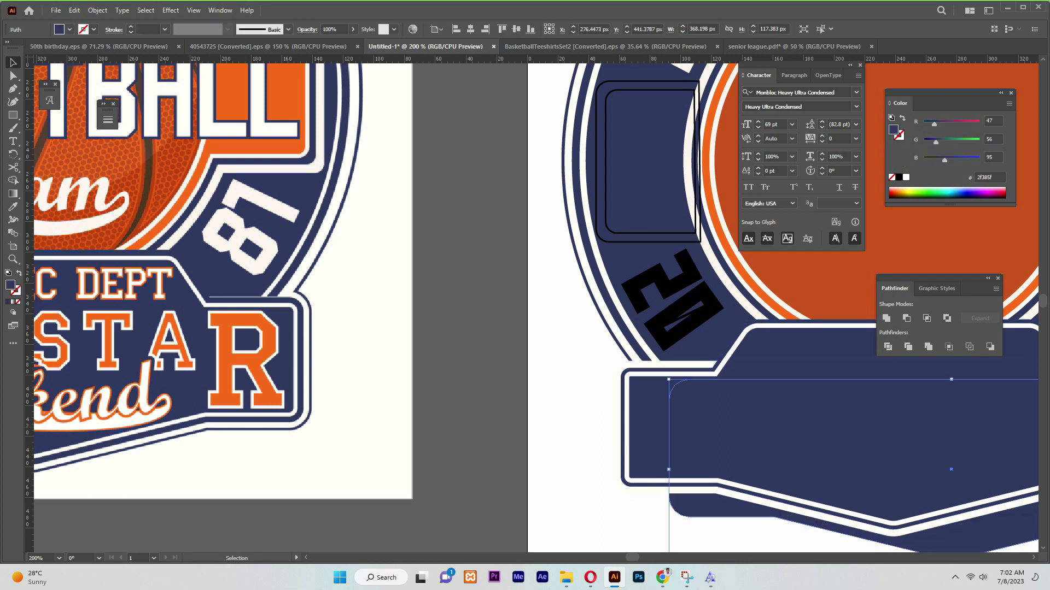
scroll(765, 438, right, 5)
key(ctrl+shift+a)
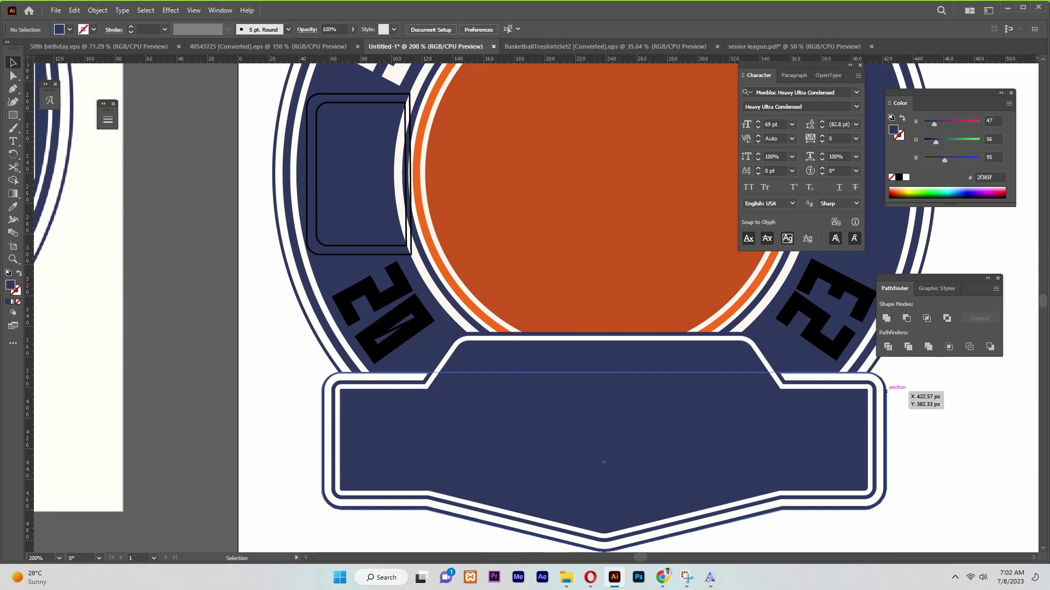
drag(416, 437, 891, 437)
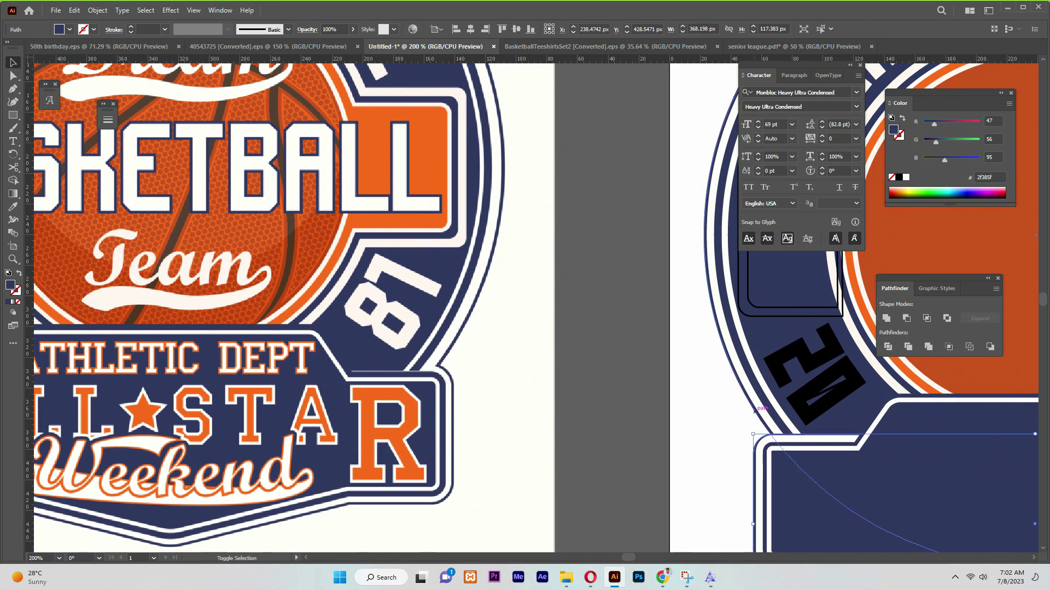
click(886, 317)
key(ctrl+z)
key(ctrl+shift+a)
- Scroll across the artwork and select the navy outer path
scroll(525, 306, right, 10)
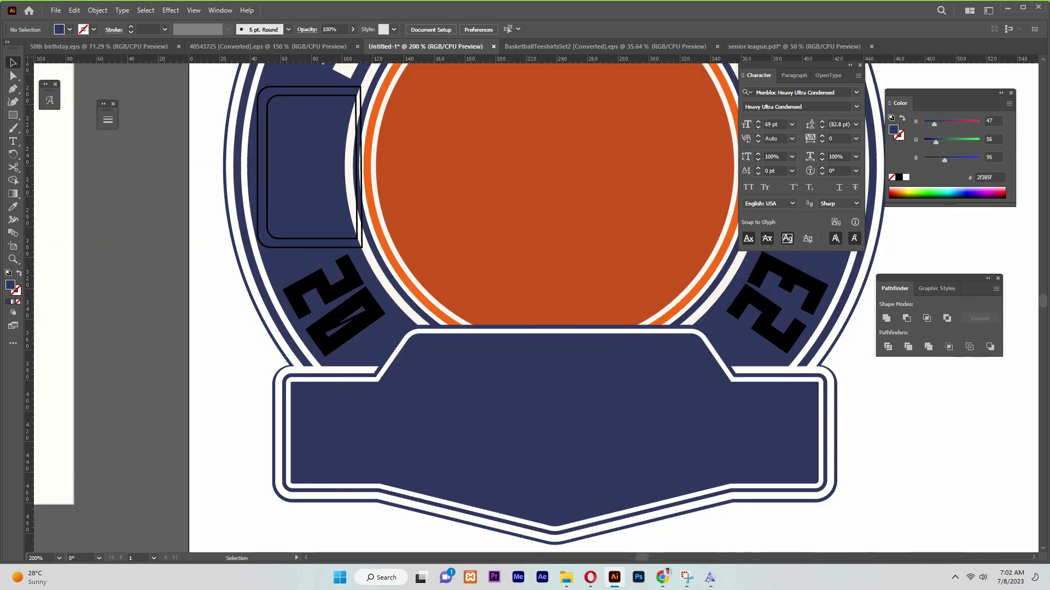
scroll(524, 307, left, 7)
scroll(525, 306, right, 5)
click(351, 434)
scroll(524, 306, left, 10)
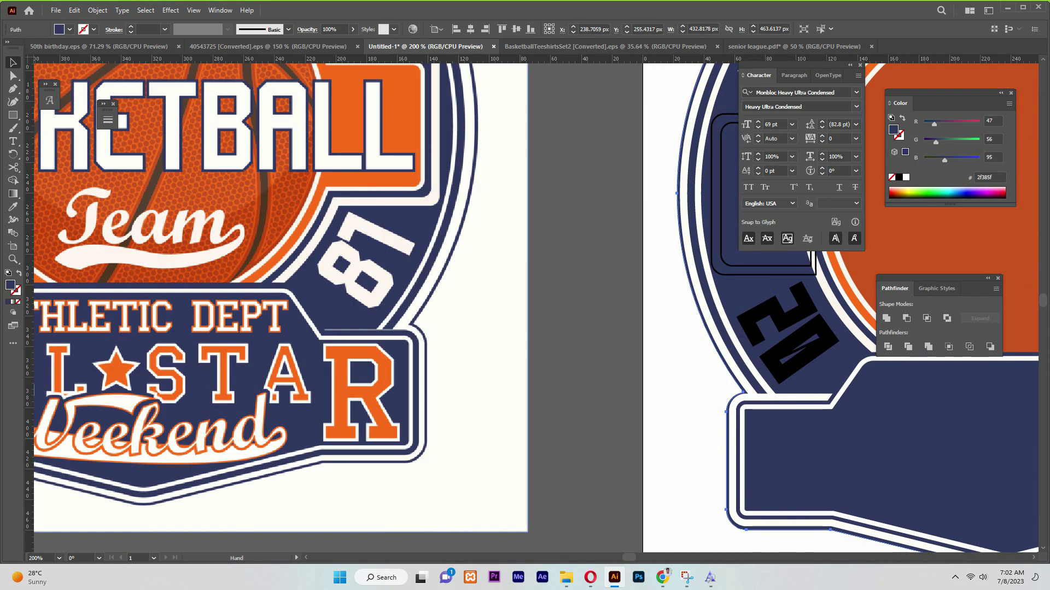
scroll(525, 306, left, 5)
scroll(525, 306, right, 11)
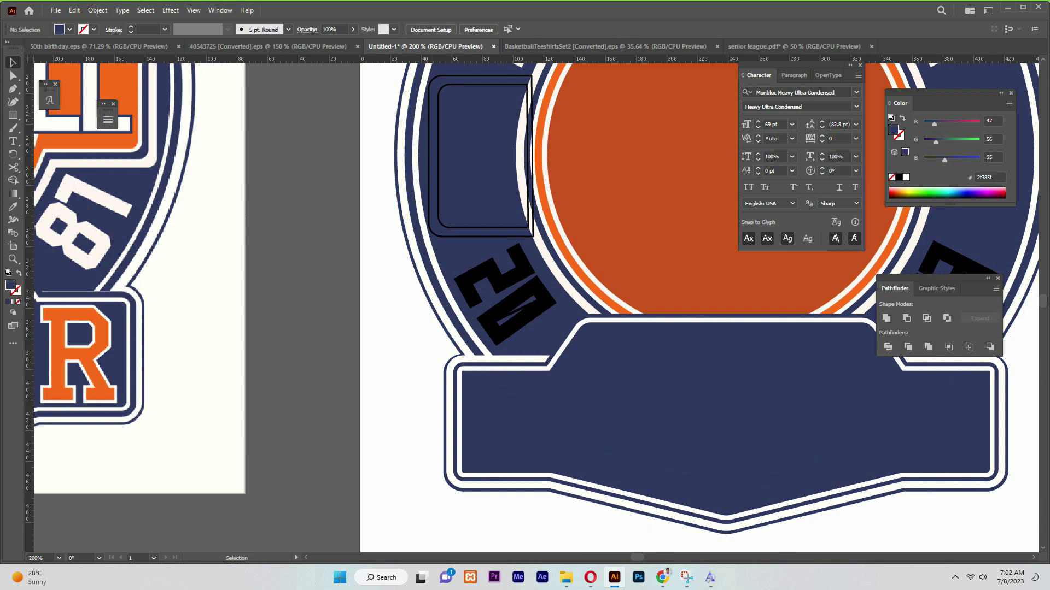
- Try bringing the white arc path to front, undo it, and select the 20 numerals
click(1031, 276)
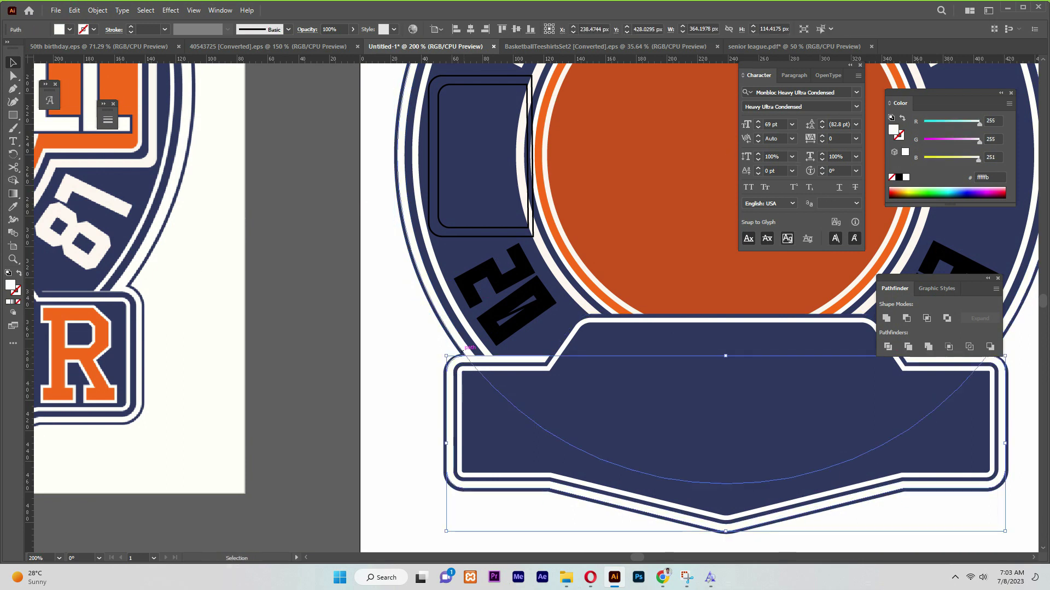
key(ctrl+shift+bracketright)
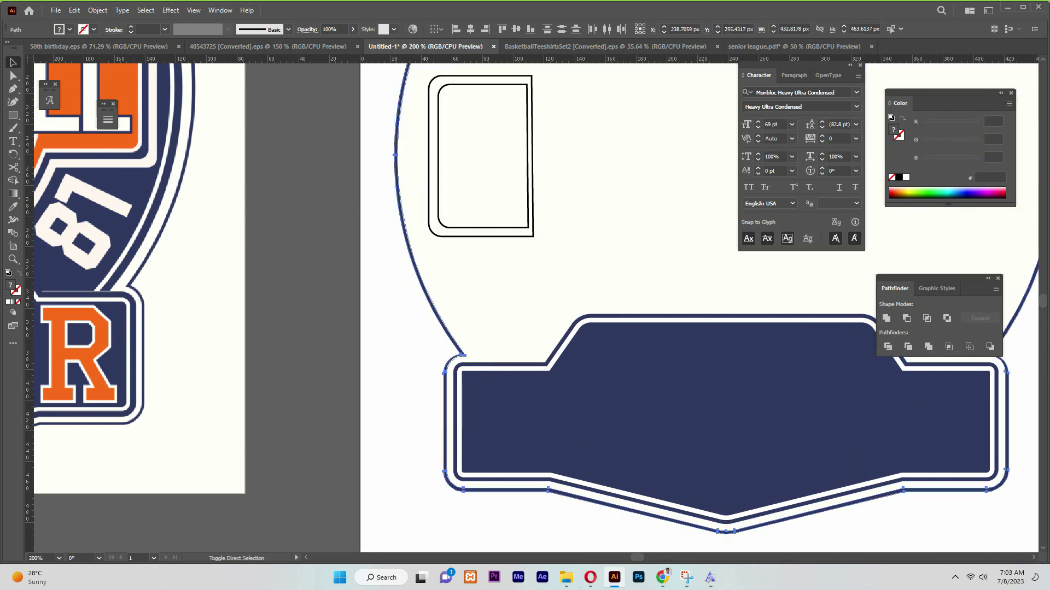
key(ctrl+z)
mouse_move(443, 428)
mouse_down()
mouse_move(965, 409)
mouse_move(351, 409)
mouse_up()
click(415, 383)
- Eyedrop the white colour onto the 20 numerals and zoom out to both artboards
click(905, 177)
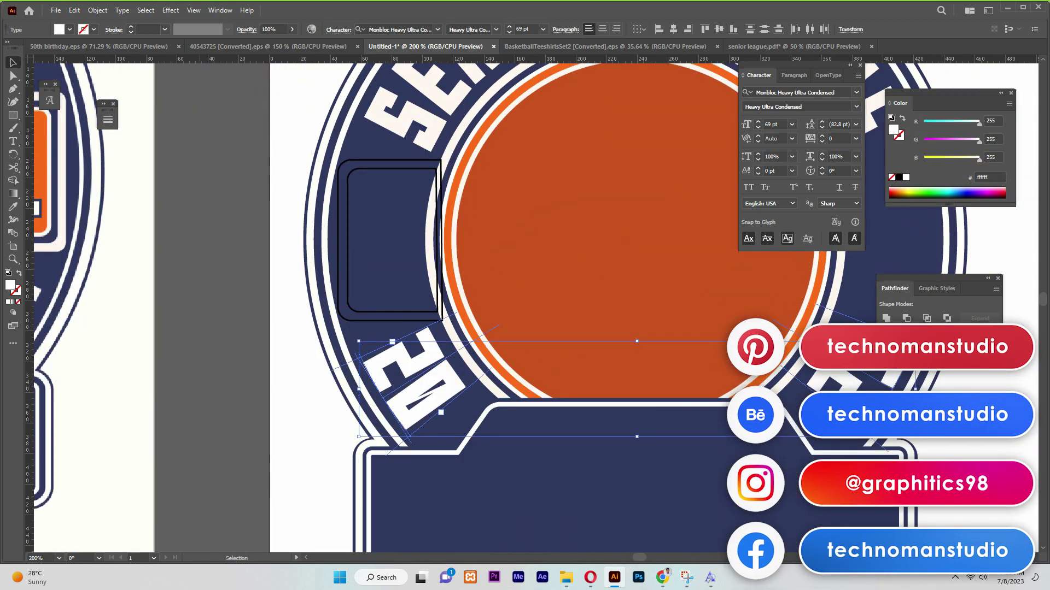
key(ctrl+minus)
key(ctrl+shift+a)
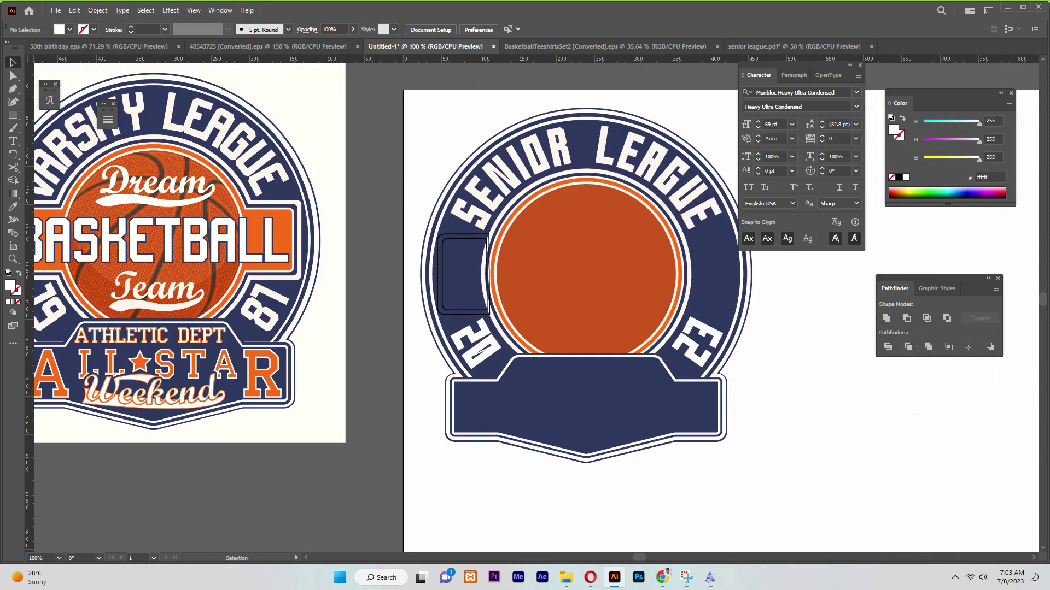
- Eyedrop the off-white style onto the side tab, undo the stray orange fill, and select the centre circle
click(463, 273)
key(ctrl+plus)
click(500, 306)
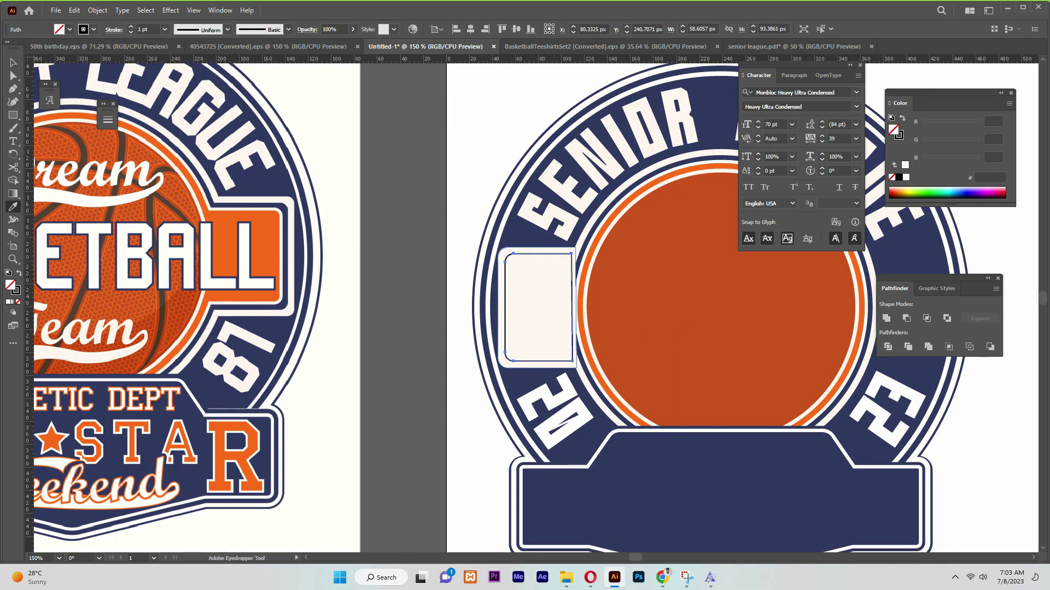
click(629, 306)
key(ctrl+z)
key(ctrl+z)
key(ctrl+shift+a)
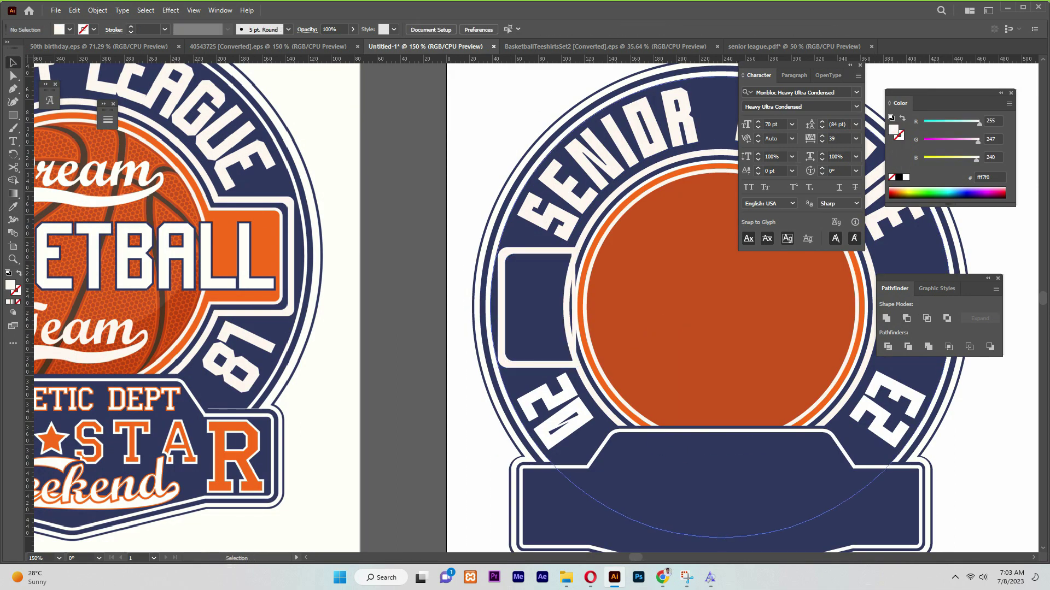
key(ctrl+plus)
click(612, 393)
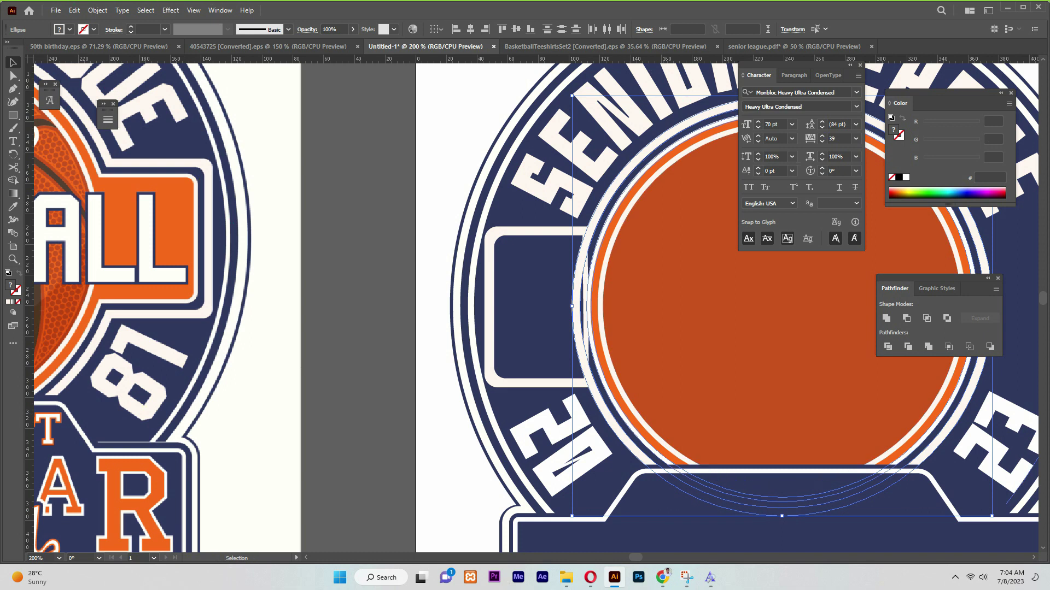
key(ctrl+shift+a)
click(629, 425)
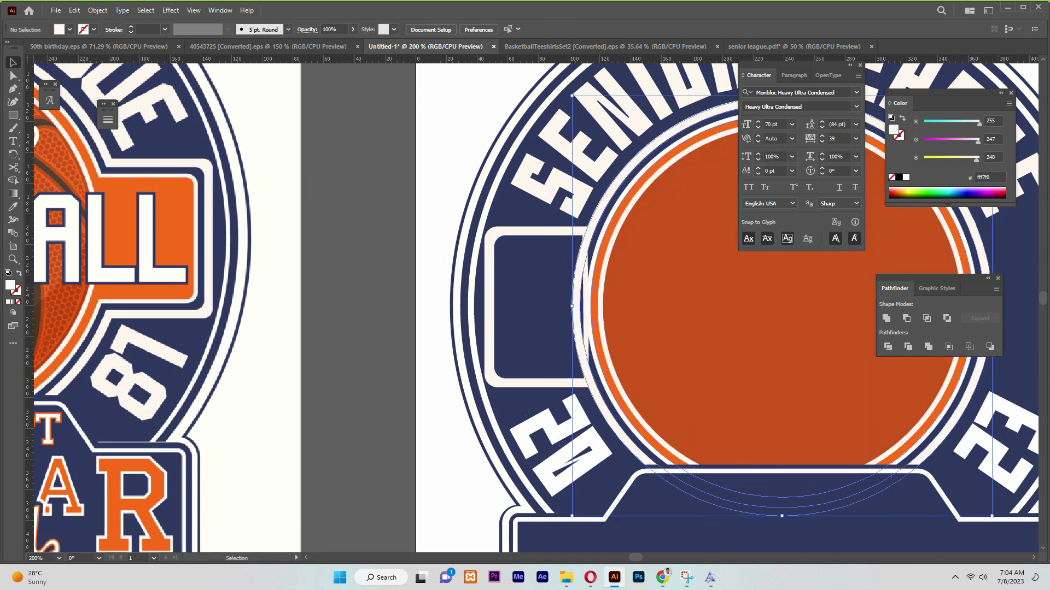
click(562, 457)
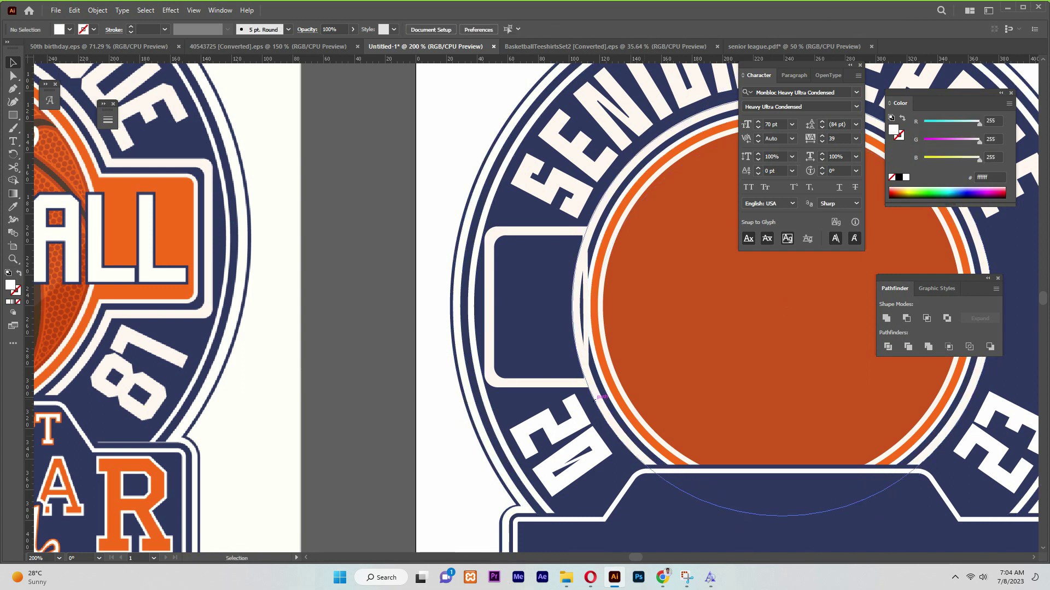
click(782, 495)
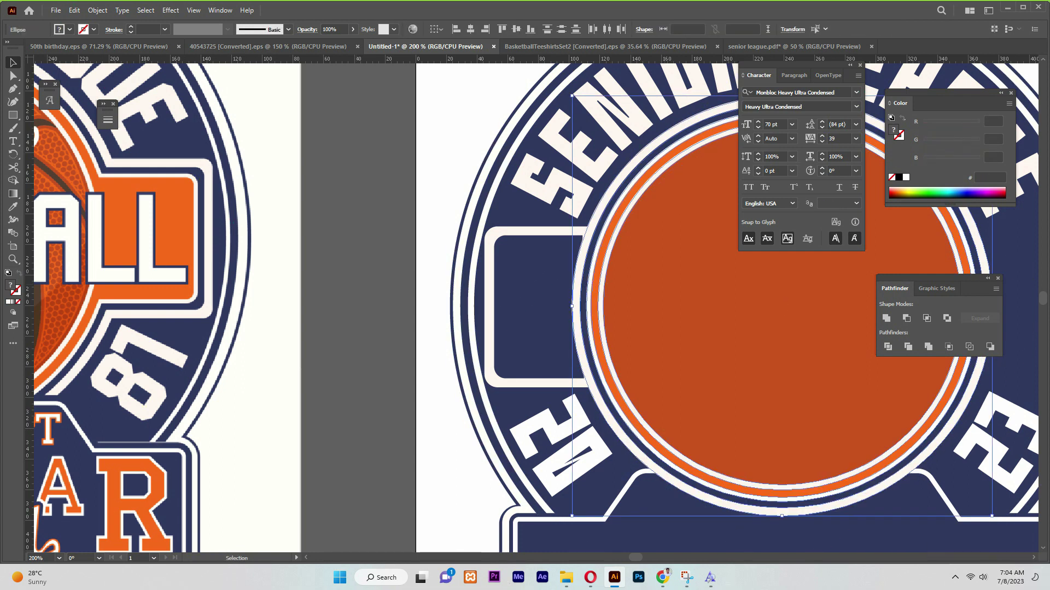
click(589, 325)
key(ctrl+shift+a)
scroll(240, 306, down, 5)
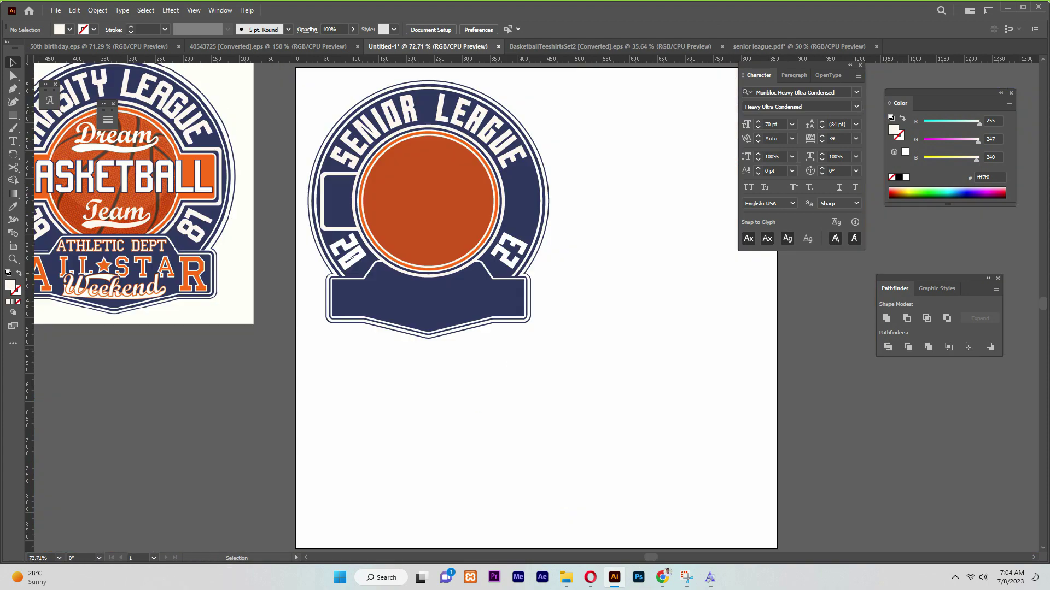
drag(240, 307, 476, 369)
scroll(536, 274, up, 4)
drag(524, 274, 450, 328)
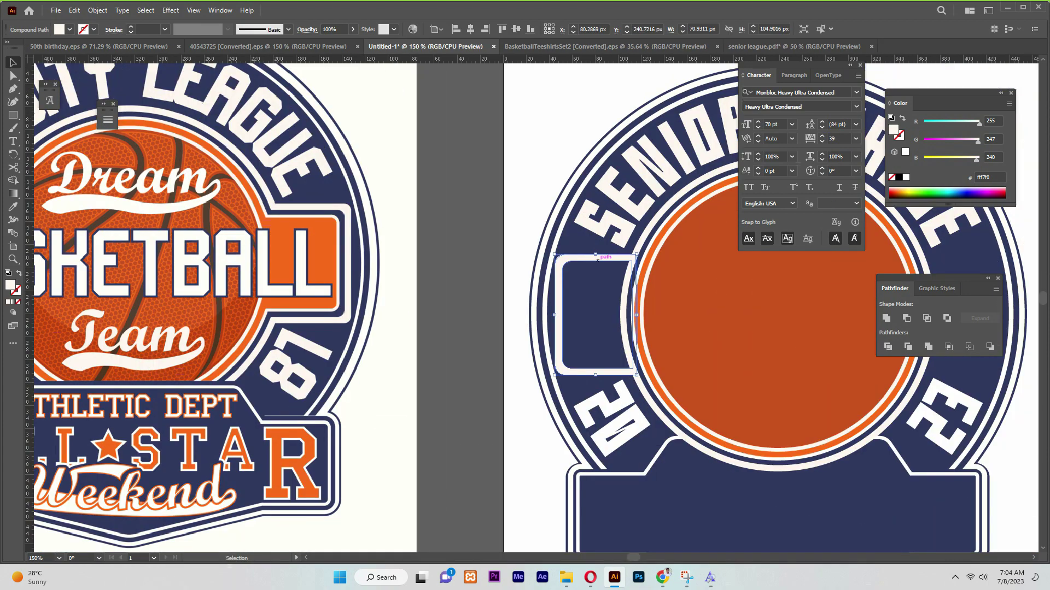